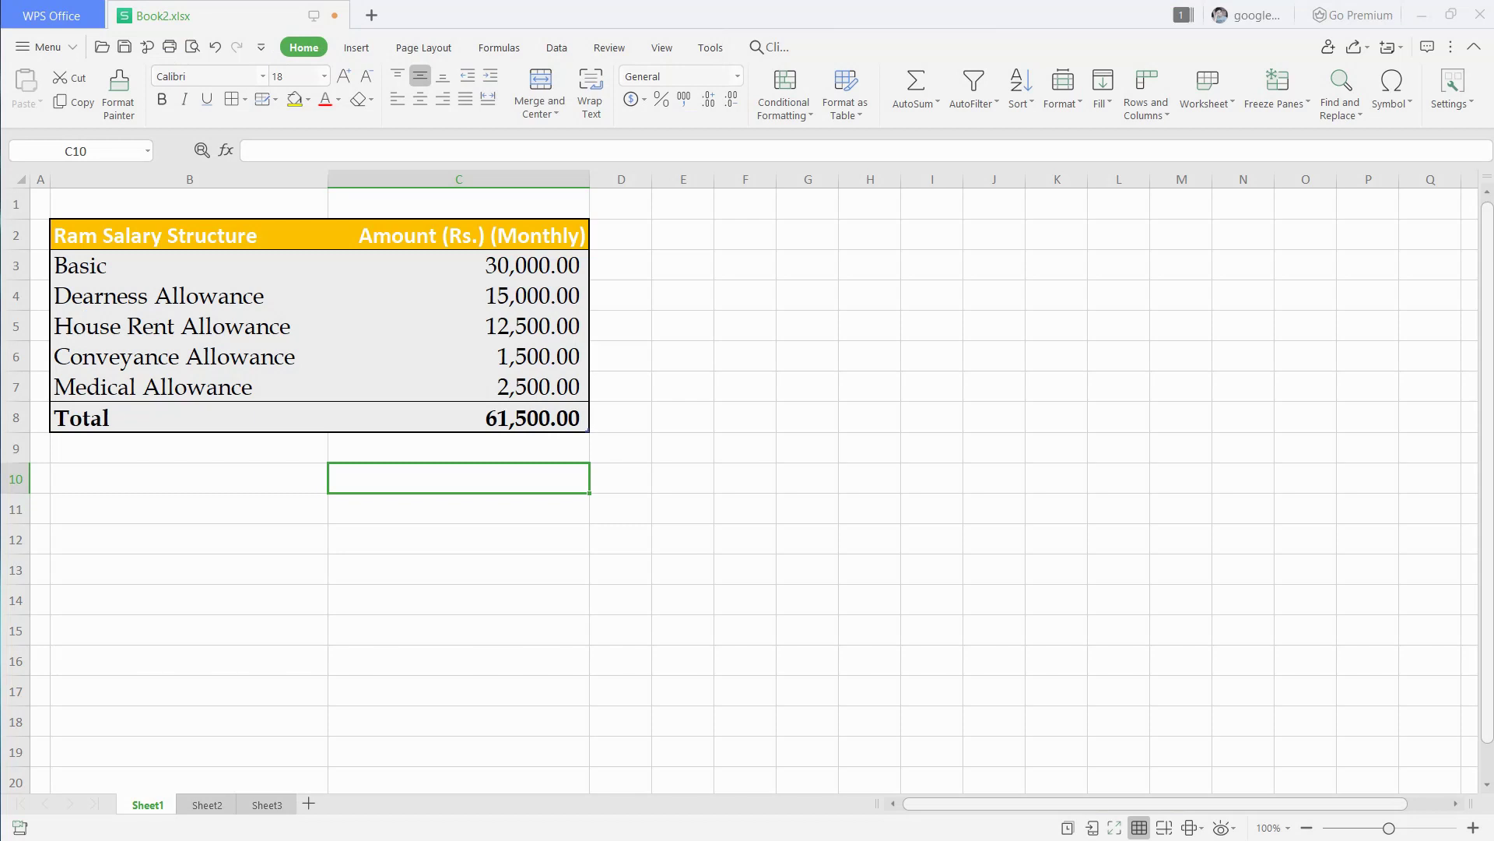
Widen column D and fill it with Yearly amounts (monthly × 12) totalling 7,38,000.00, then go to Sheet2
left_click_drag(652, 179, 812, 179)
left_click_drag(458, 235, 458, 418)
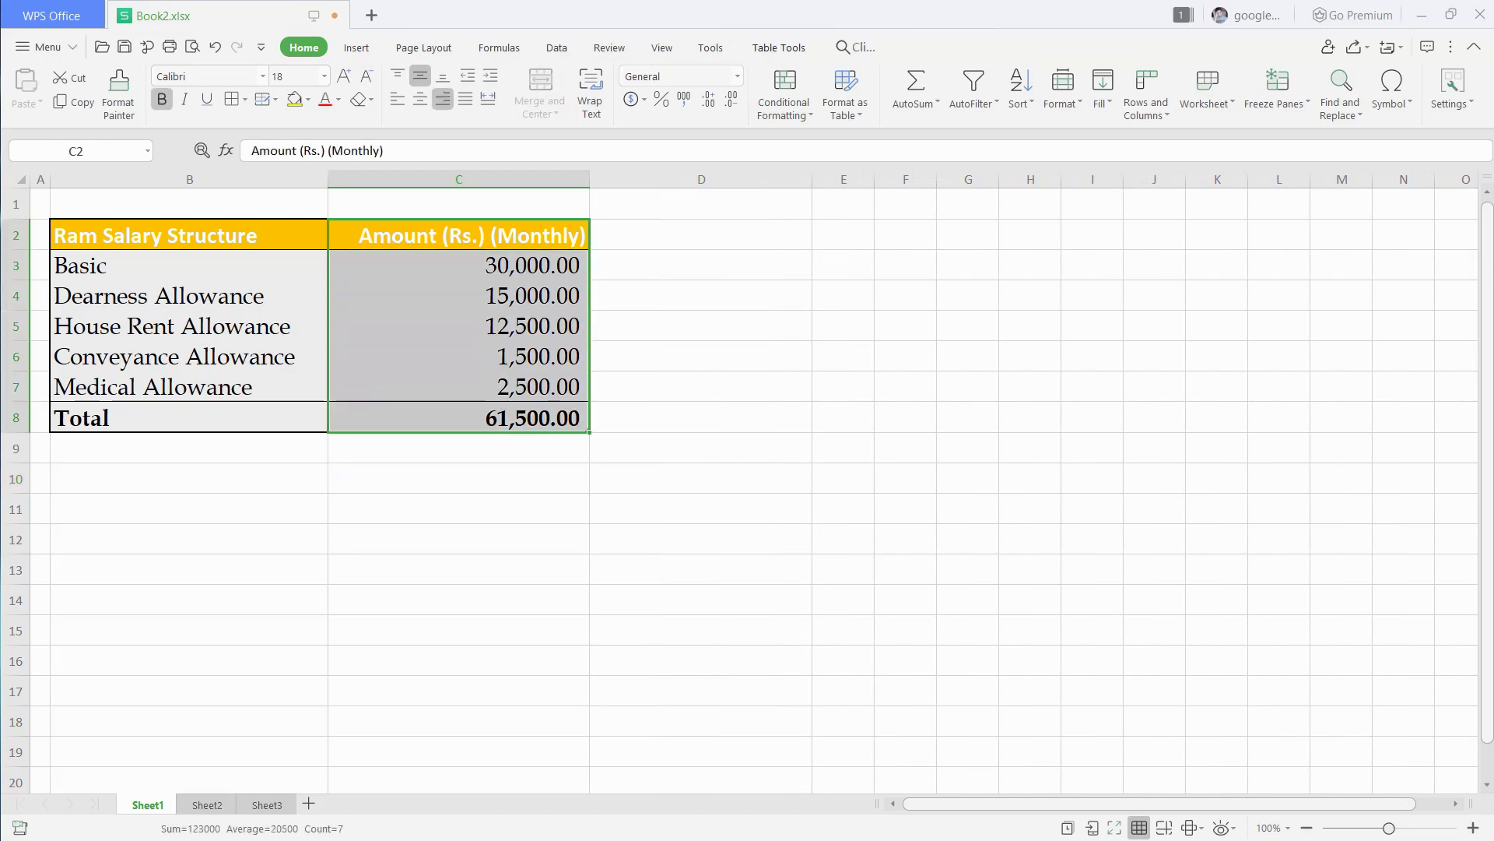
key("ctrl+c")
left_click(701, 234)
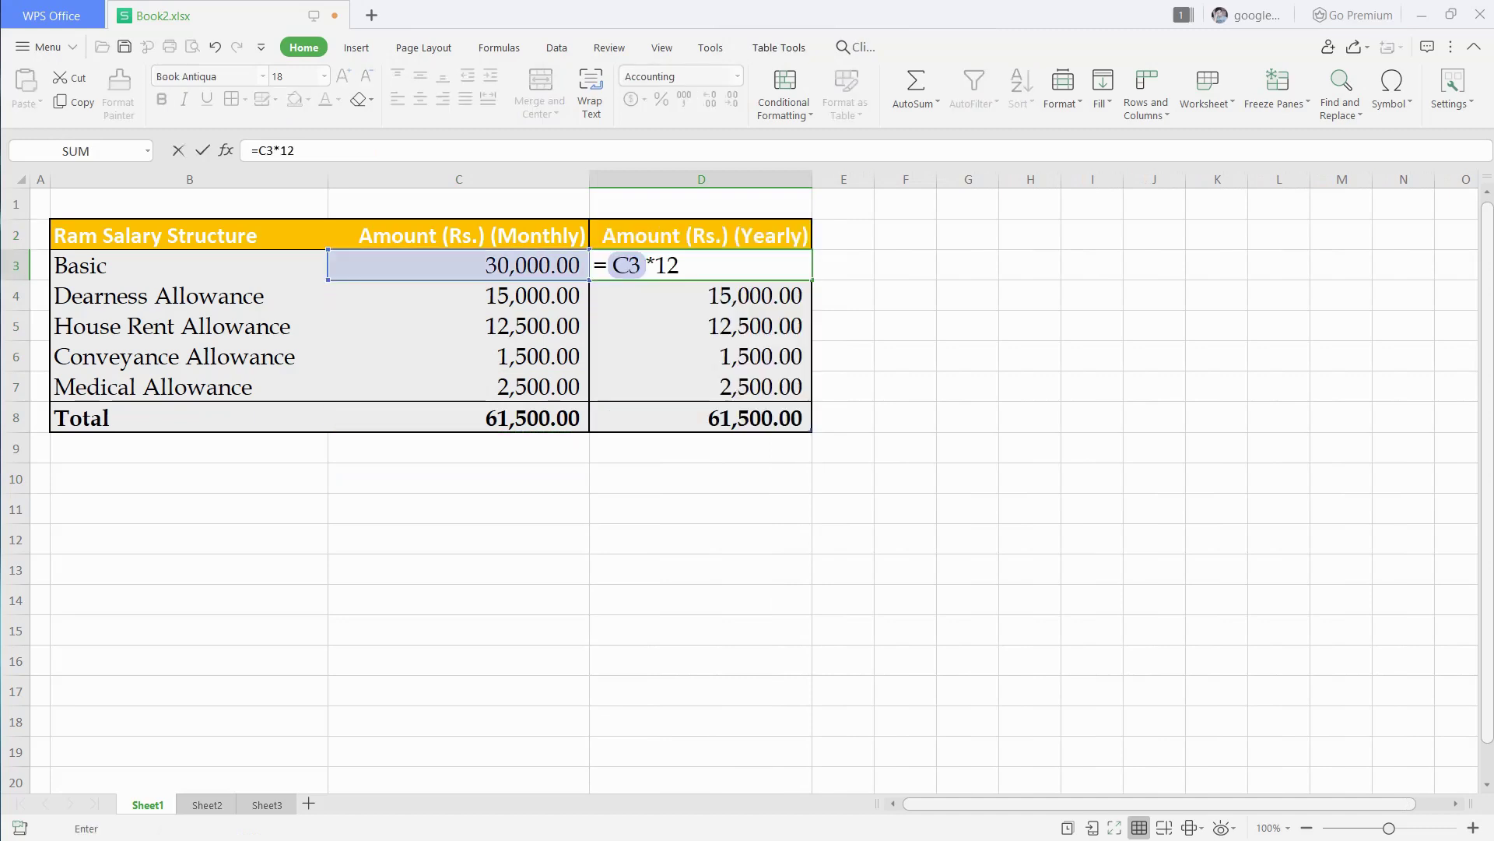
key("Return")
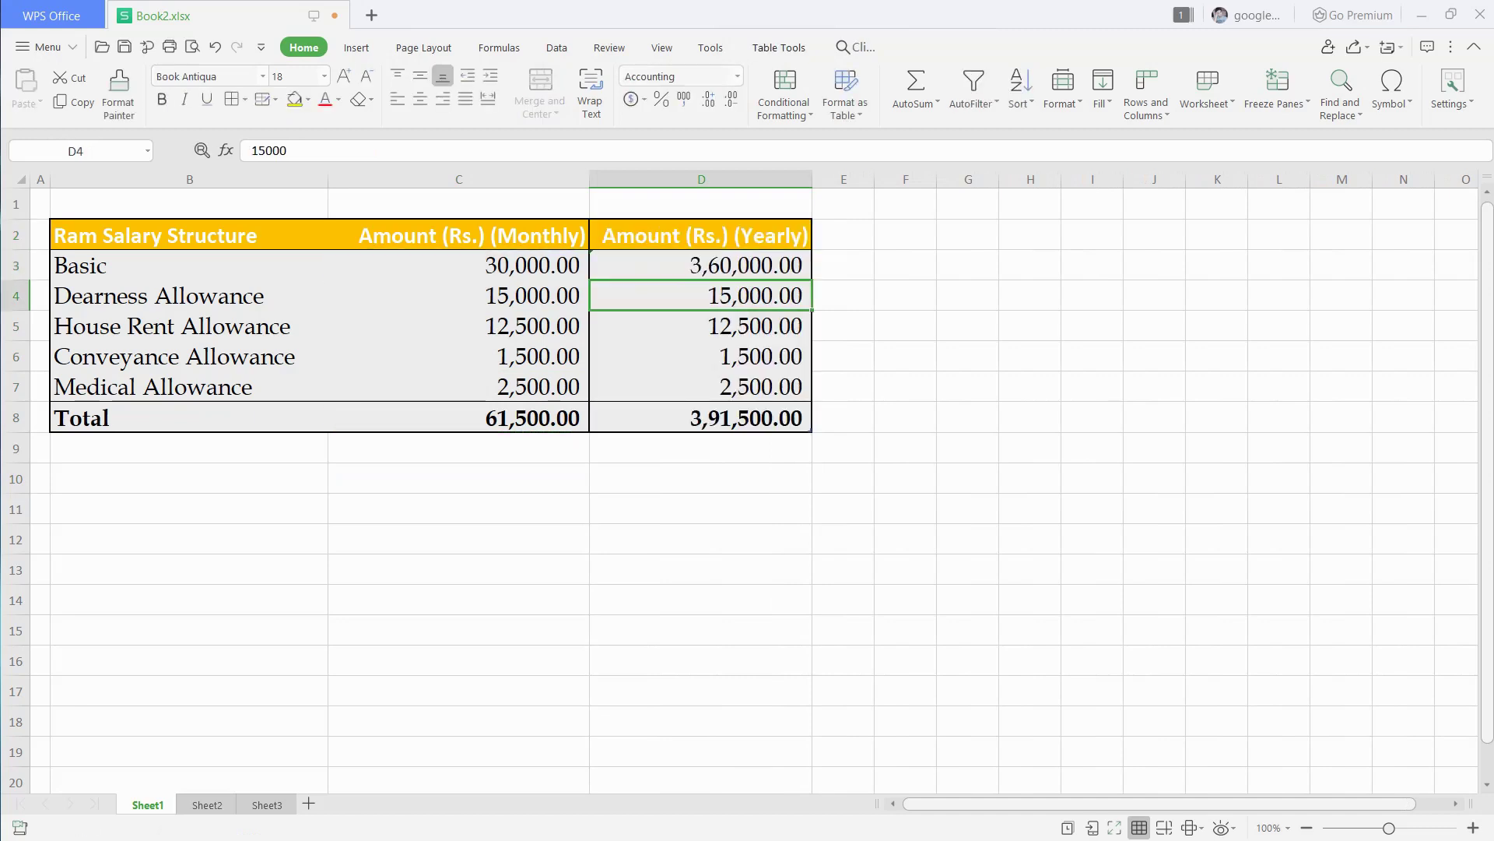
key("ctrl+d")
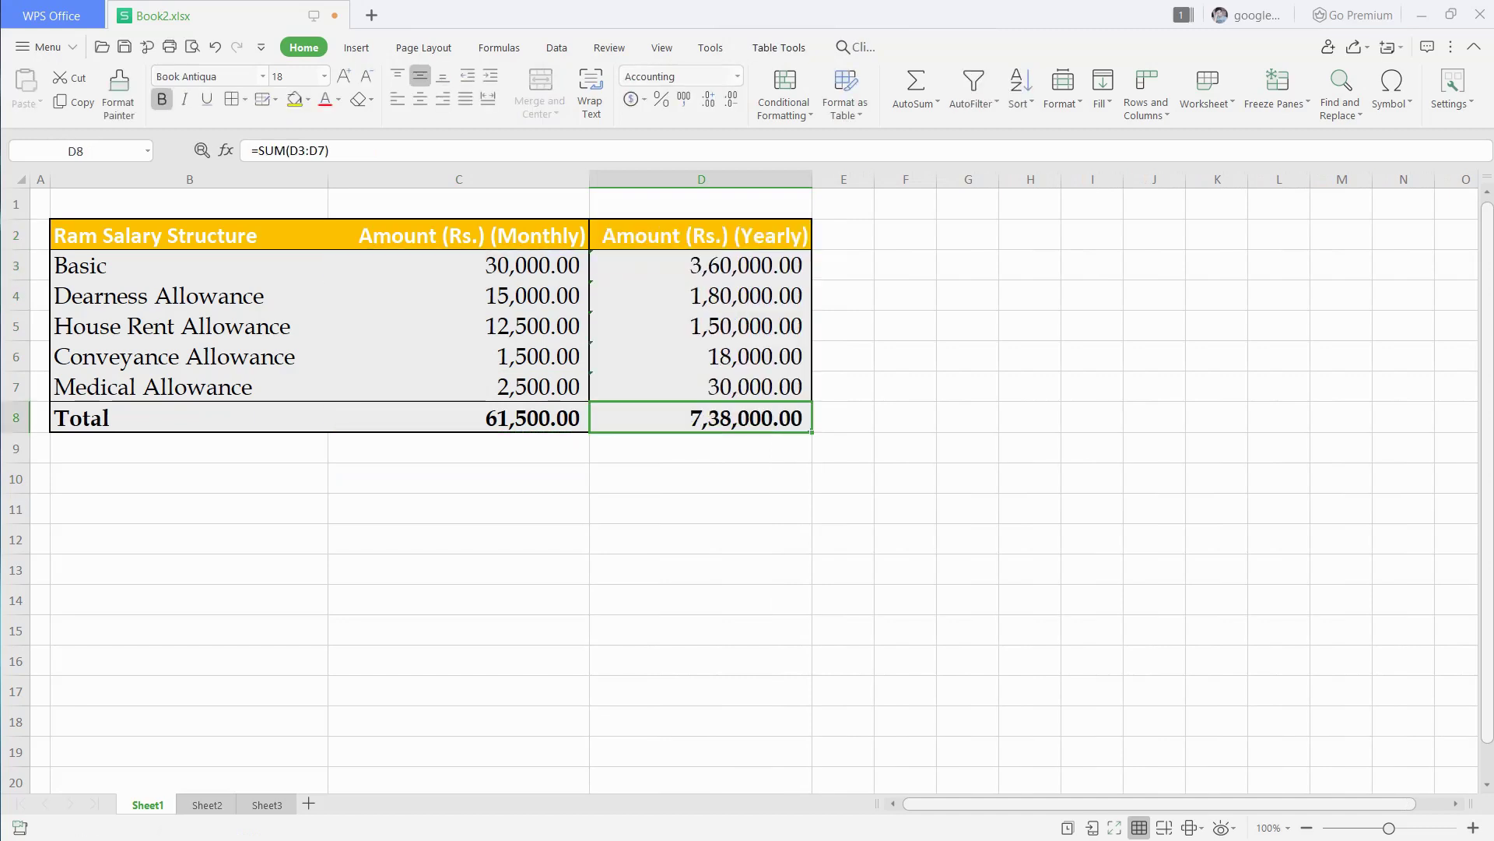
key("ctrl+Page_Down")
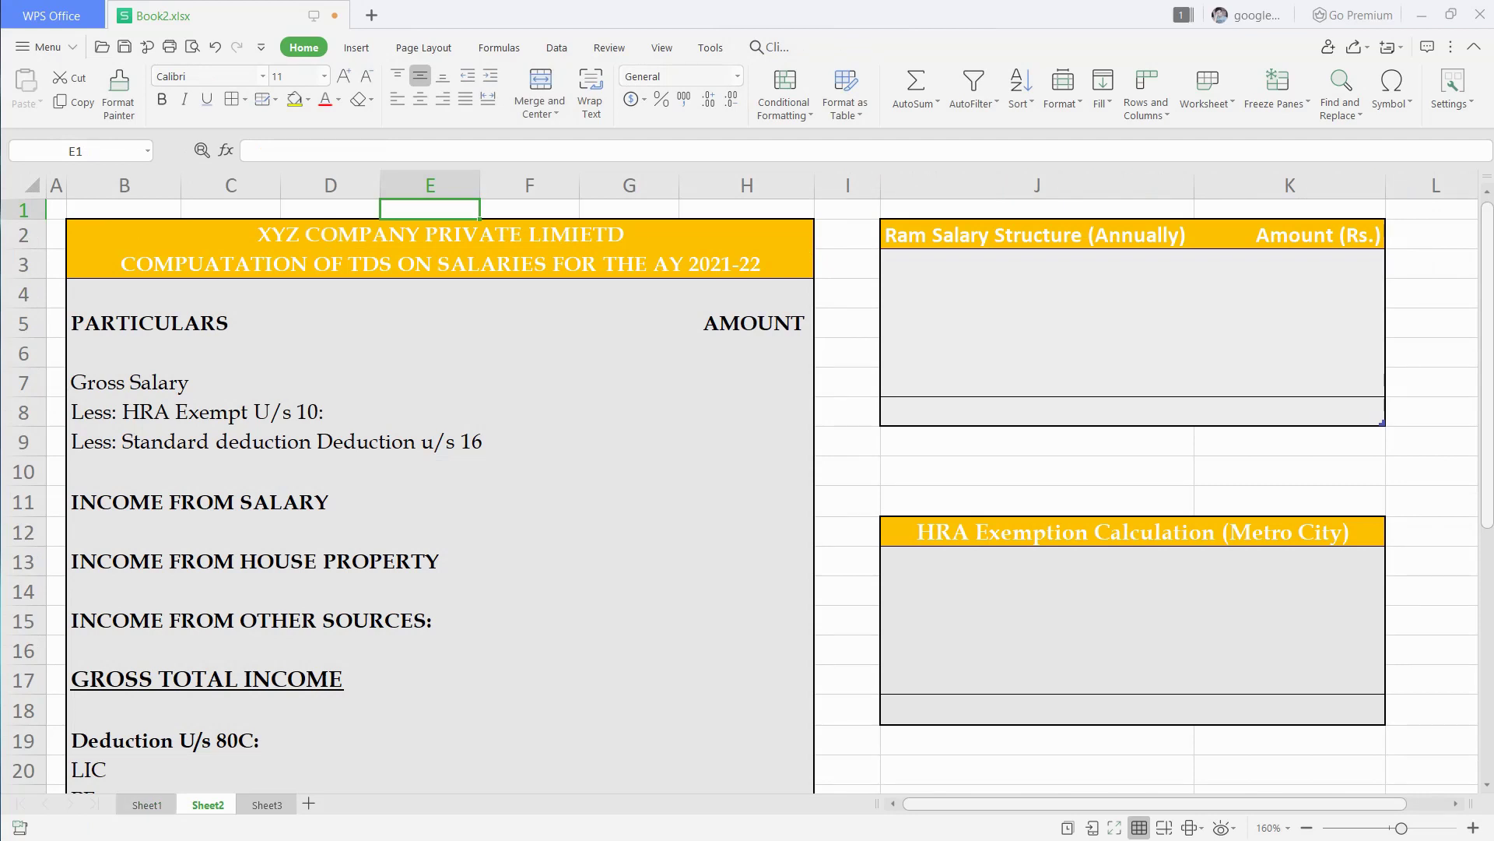
Copy the salary component labels and yearly amounts from Sheet1 into Sheet2's side table at J3:K3
key("ctrl+Page_Up")
left_click(189, 265)
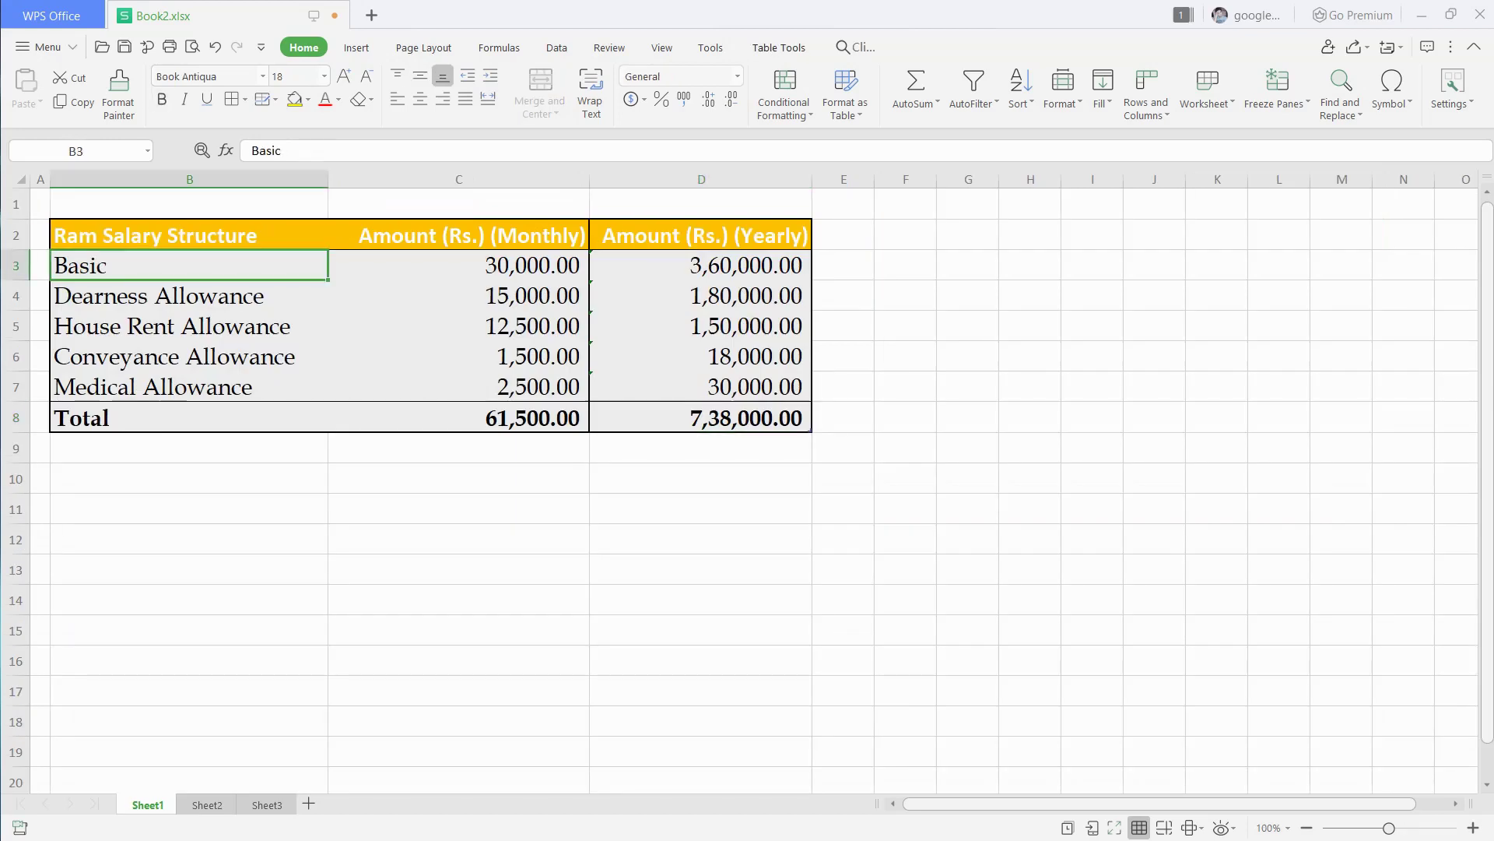
key("shift+Down")
key("shift+Down")
key("shift+Down")
key("shift+Down")
key("shift+Down")
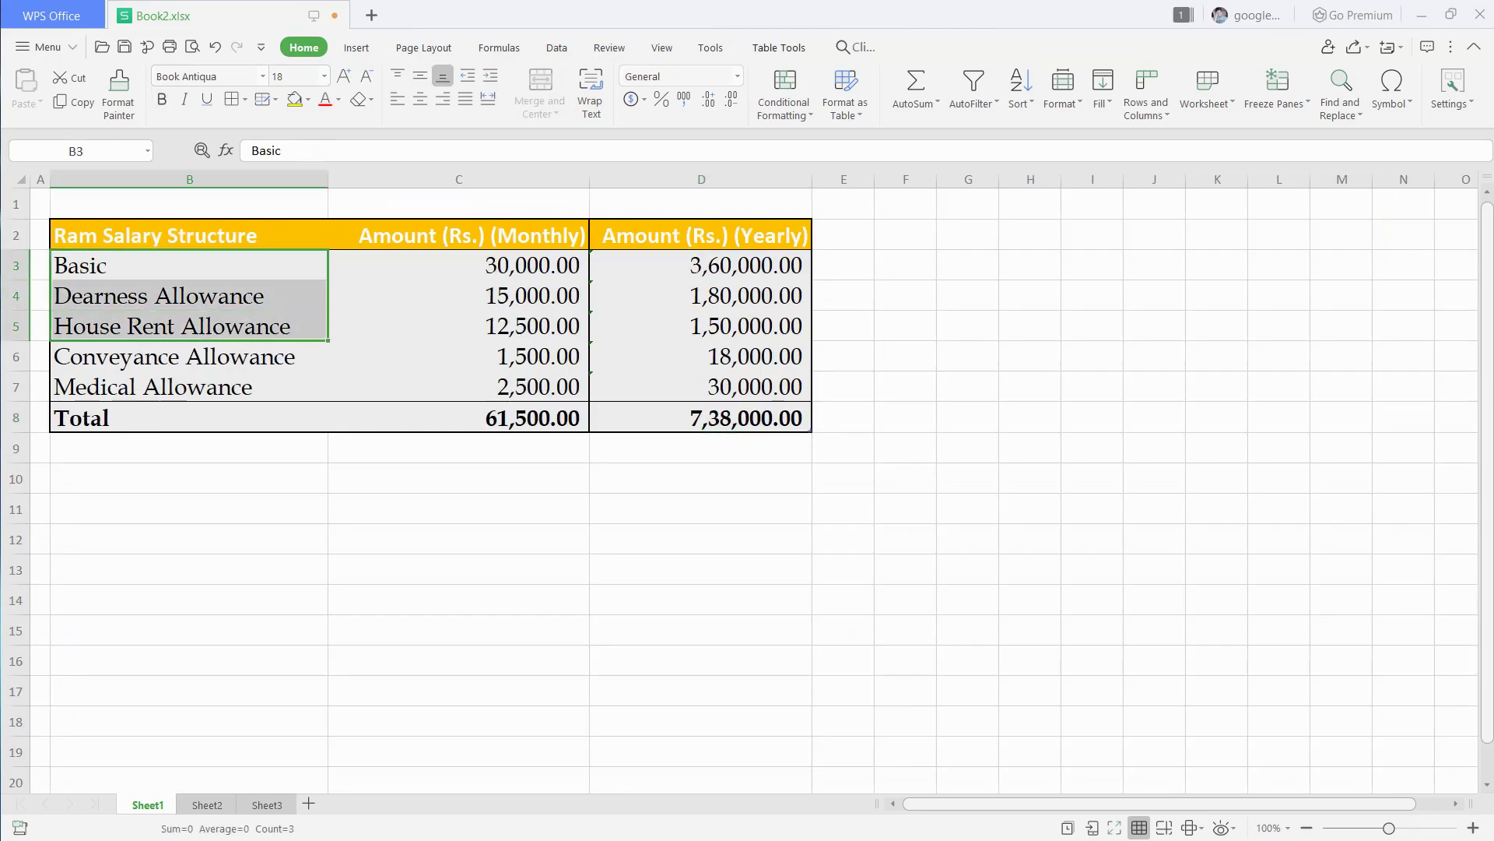
key("ctrl+c")
key("ctrl+Page_Down")
key("ctrl+v")
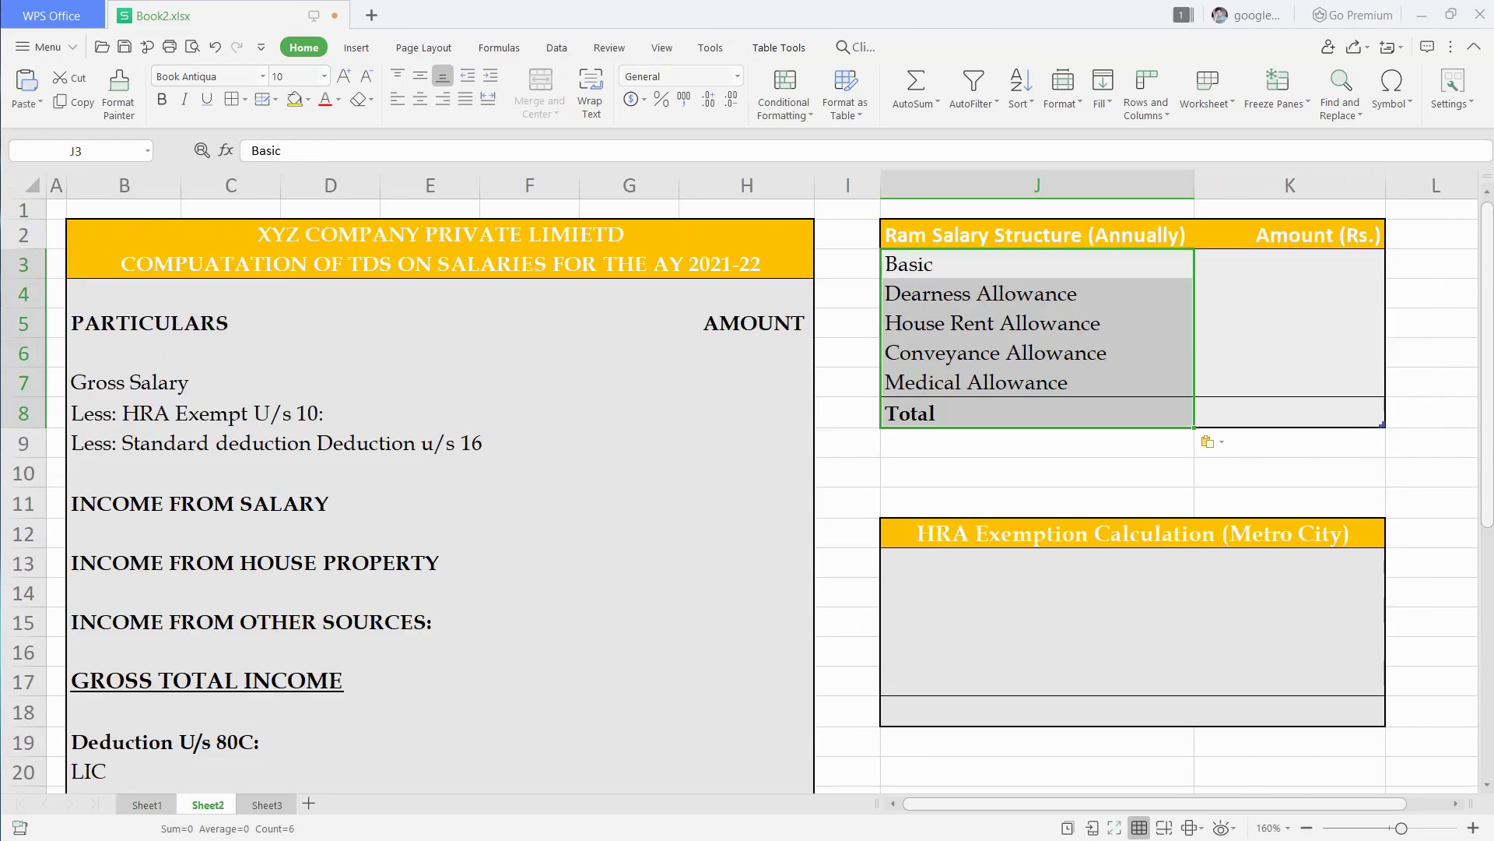
key("Right")
key("ctrl+v")
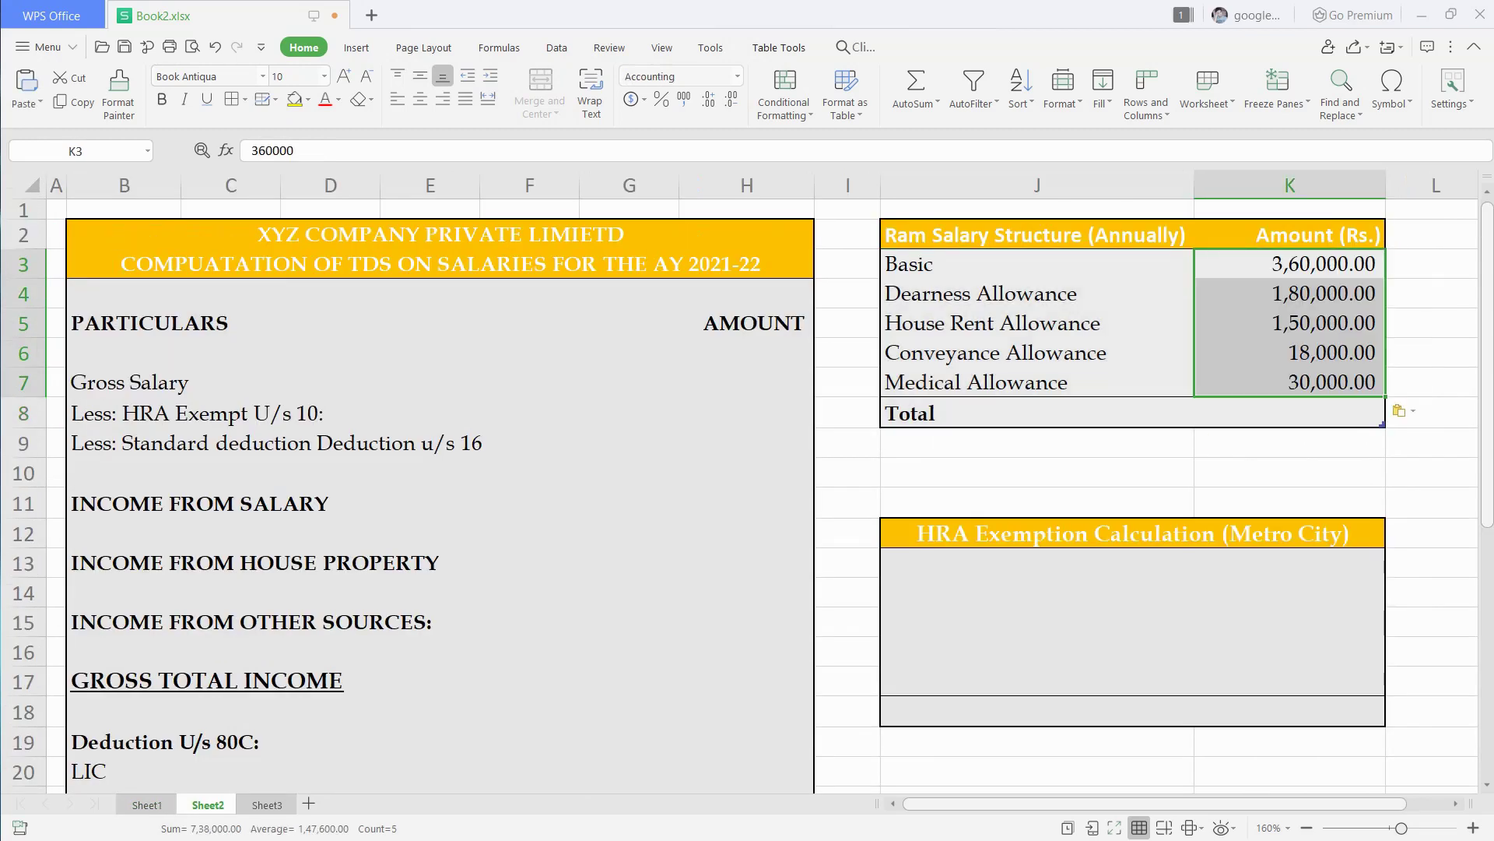
AutoSum the annual amounts in K8 (7,38,000.00) and link Gross Salary H7 to that total
left_click(1290, 412)
key("alt+equal")
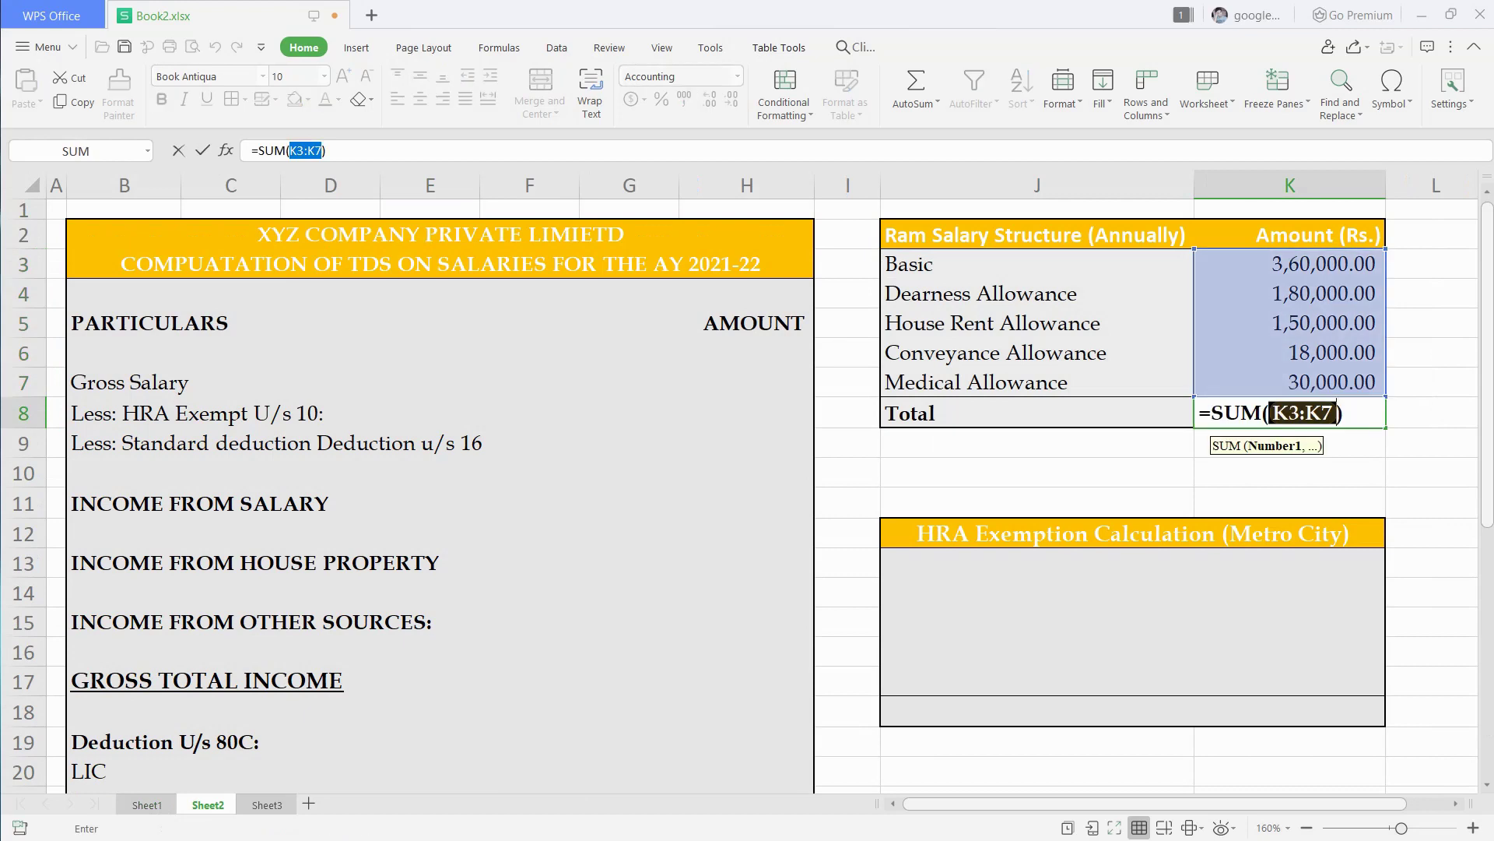
key("Return")
left_click(746, 381)
type("=")
key("Right")
key("Right")
key("Right")
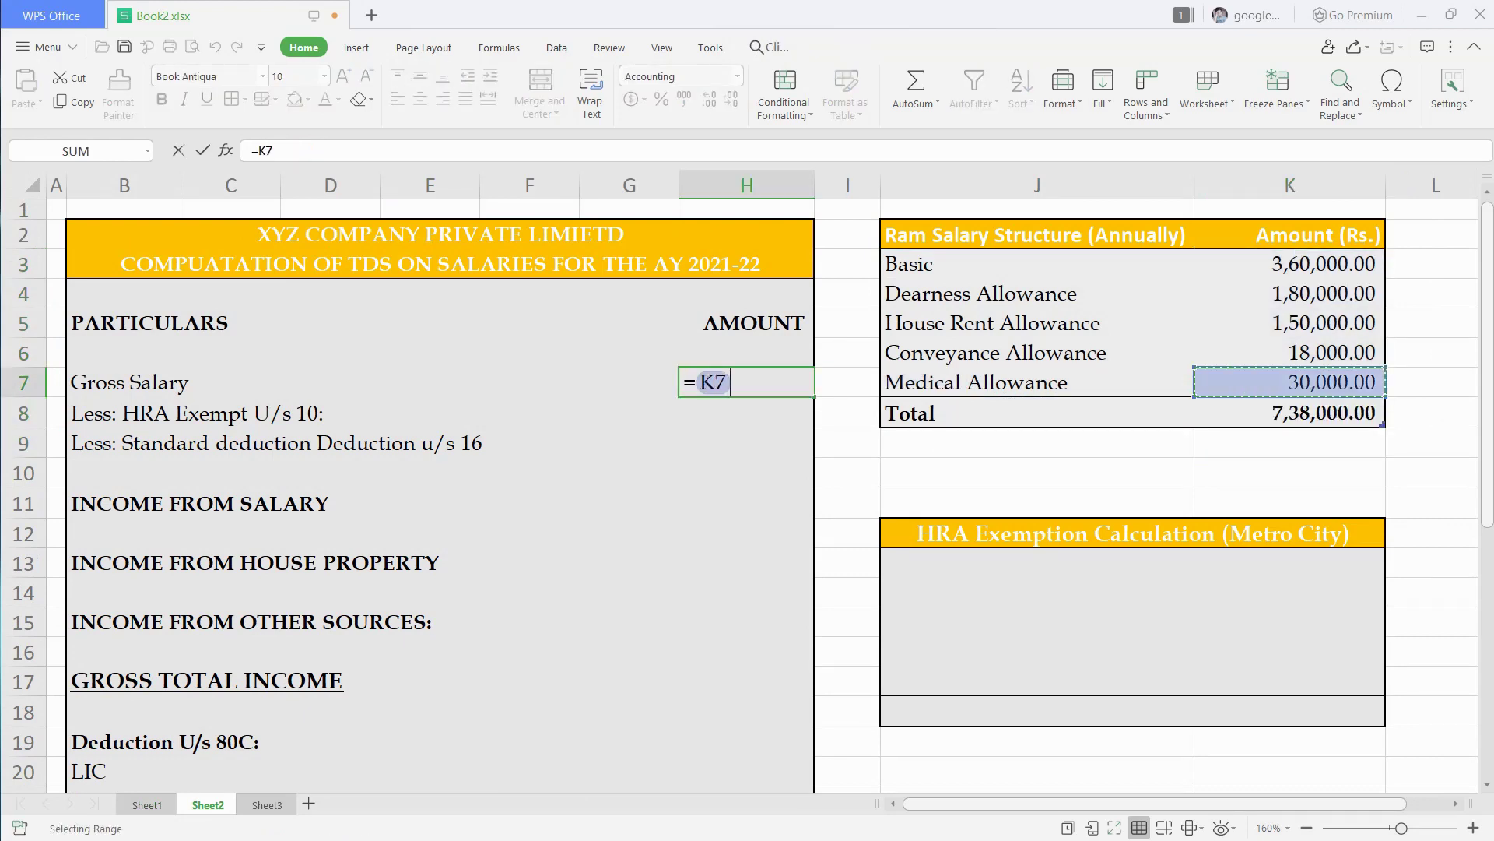
key("Return")
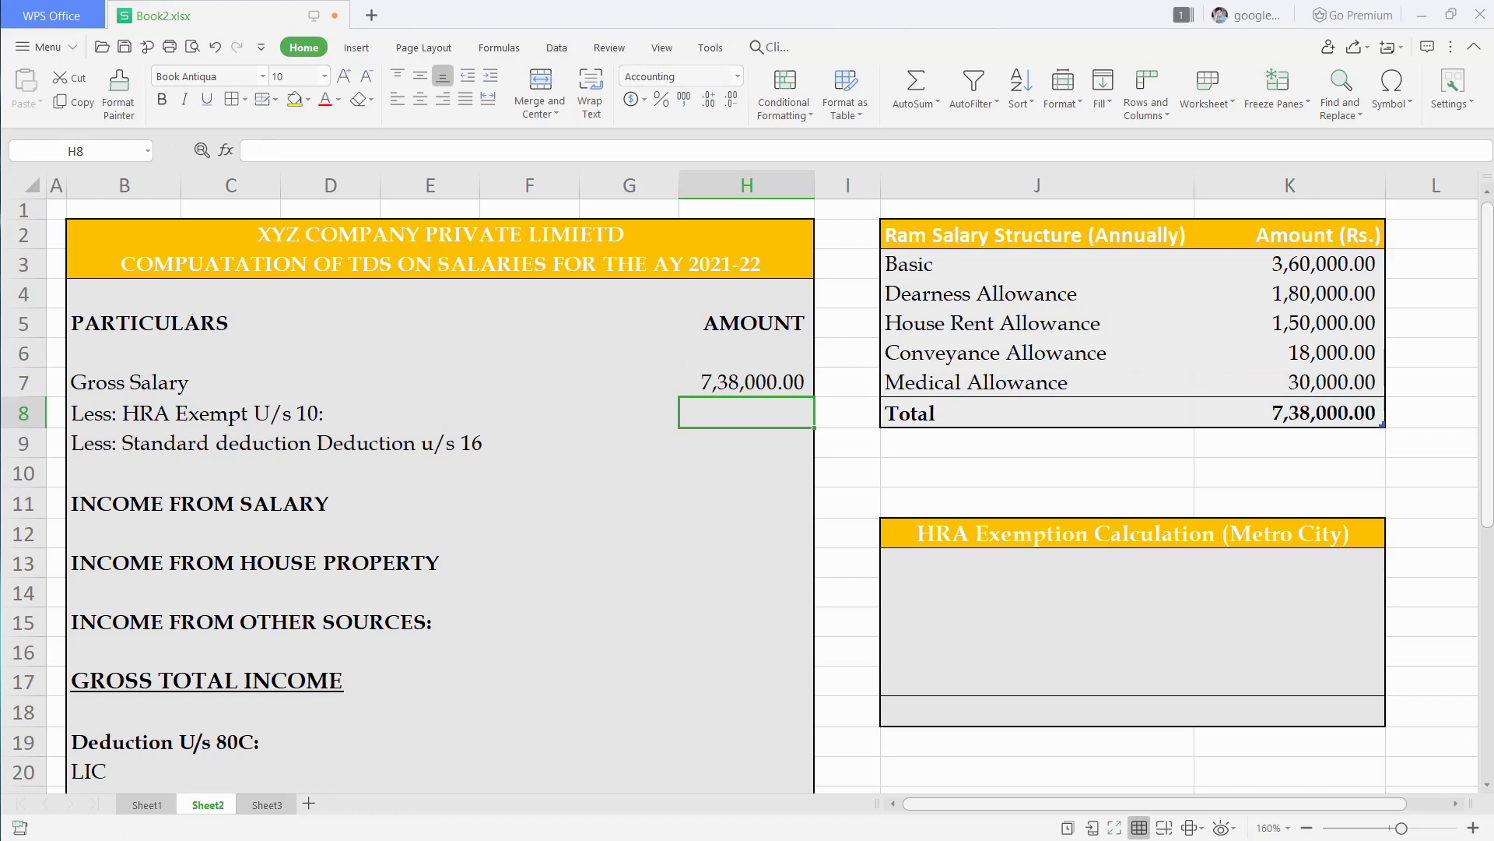
Add the row 'Actual Rent Paid (10000*12)' with an amount of 120000
key("Down")
key("Down")
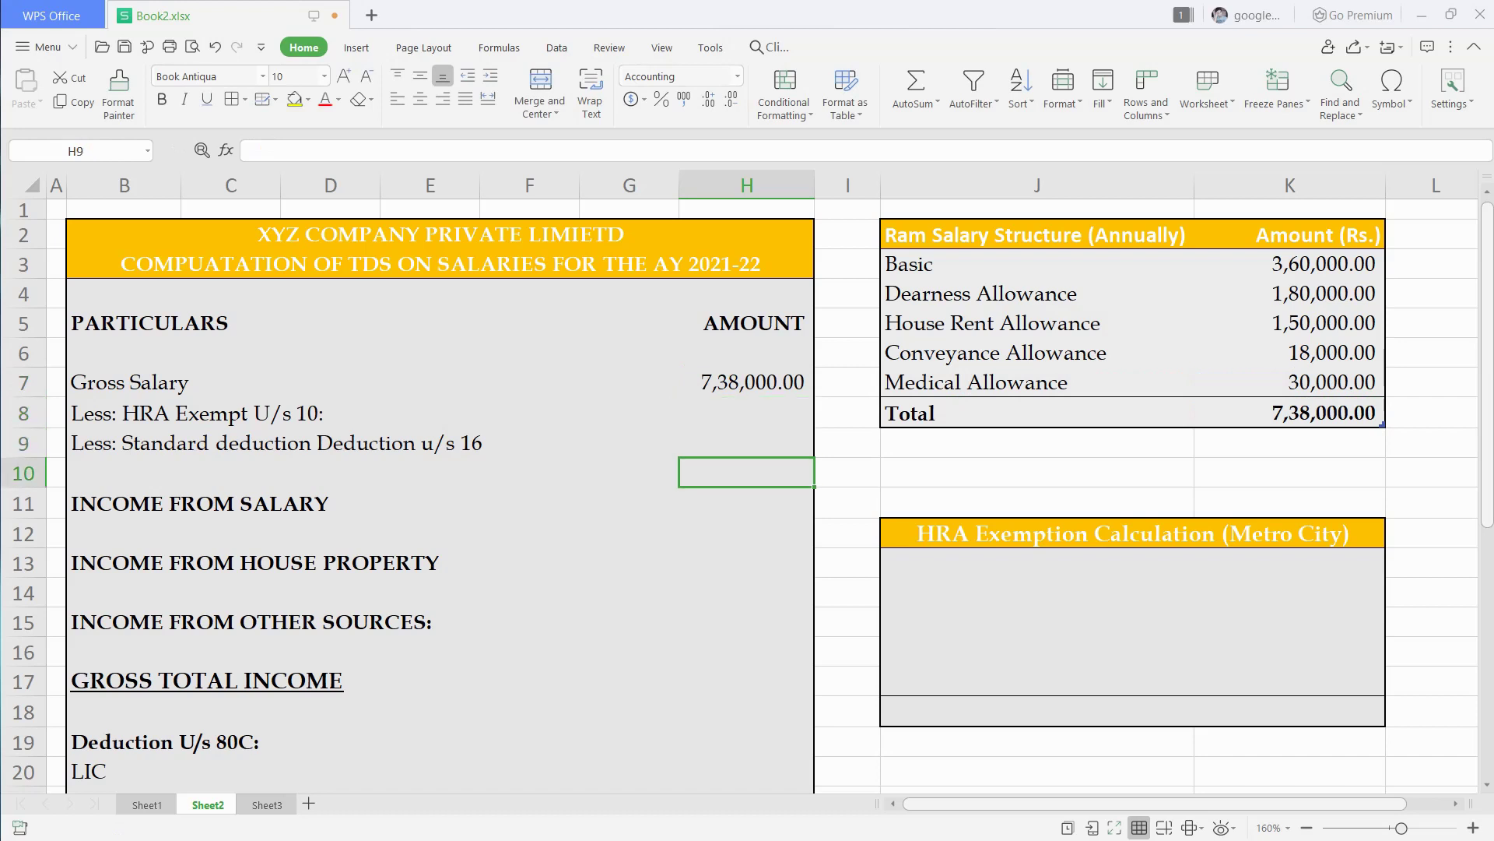
left_click(1037, 563)
type("Actual Rent Paid (10000*12)")
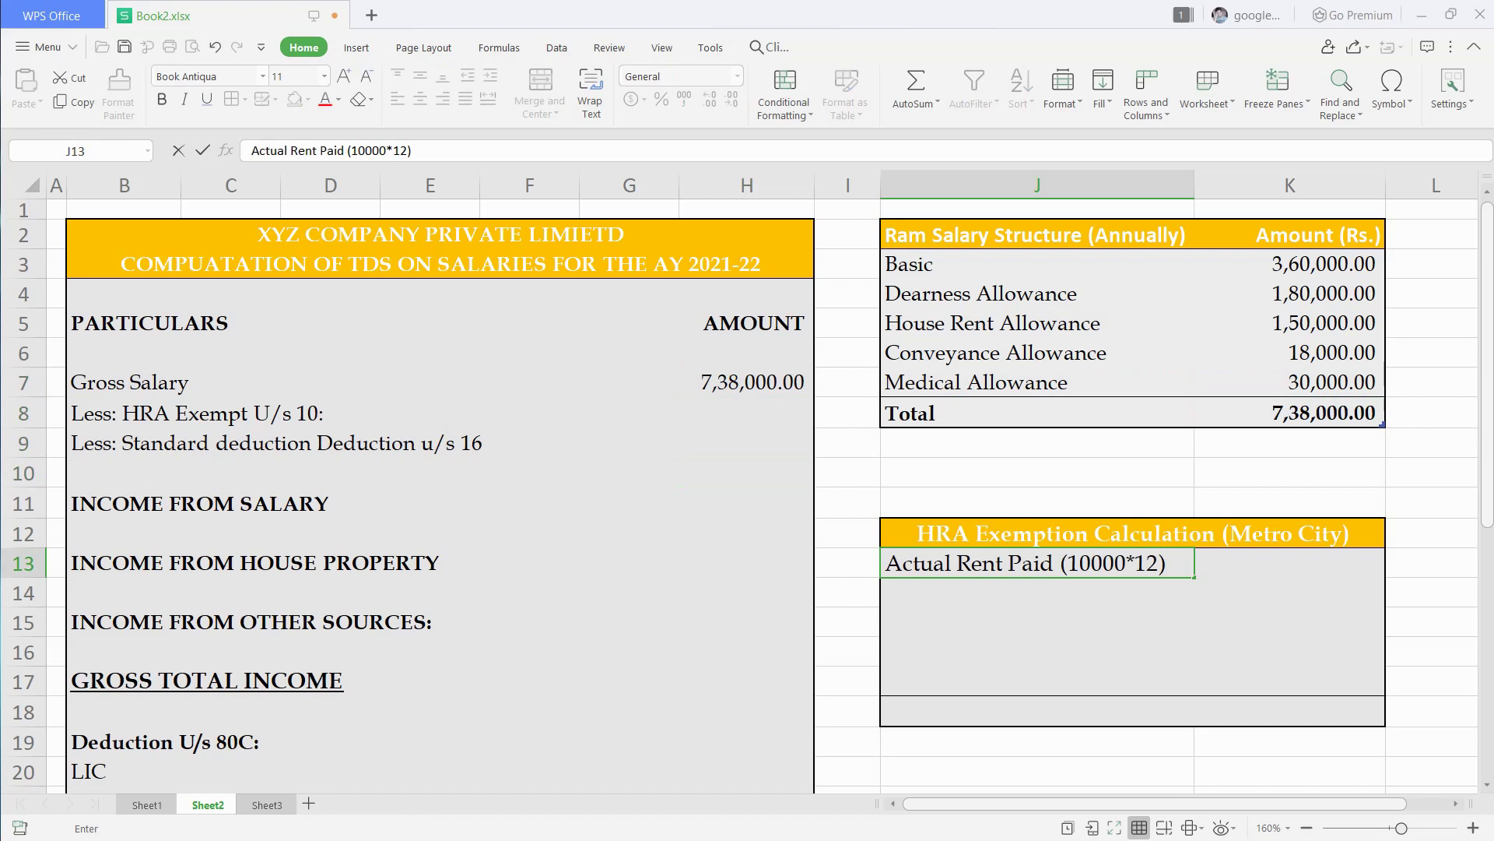
key("Return")
left_click(1037, 562)
left_click(1290, 562)
type("120000")
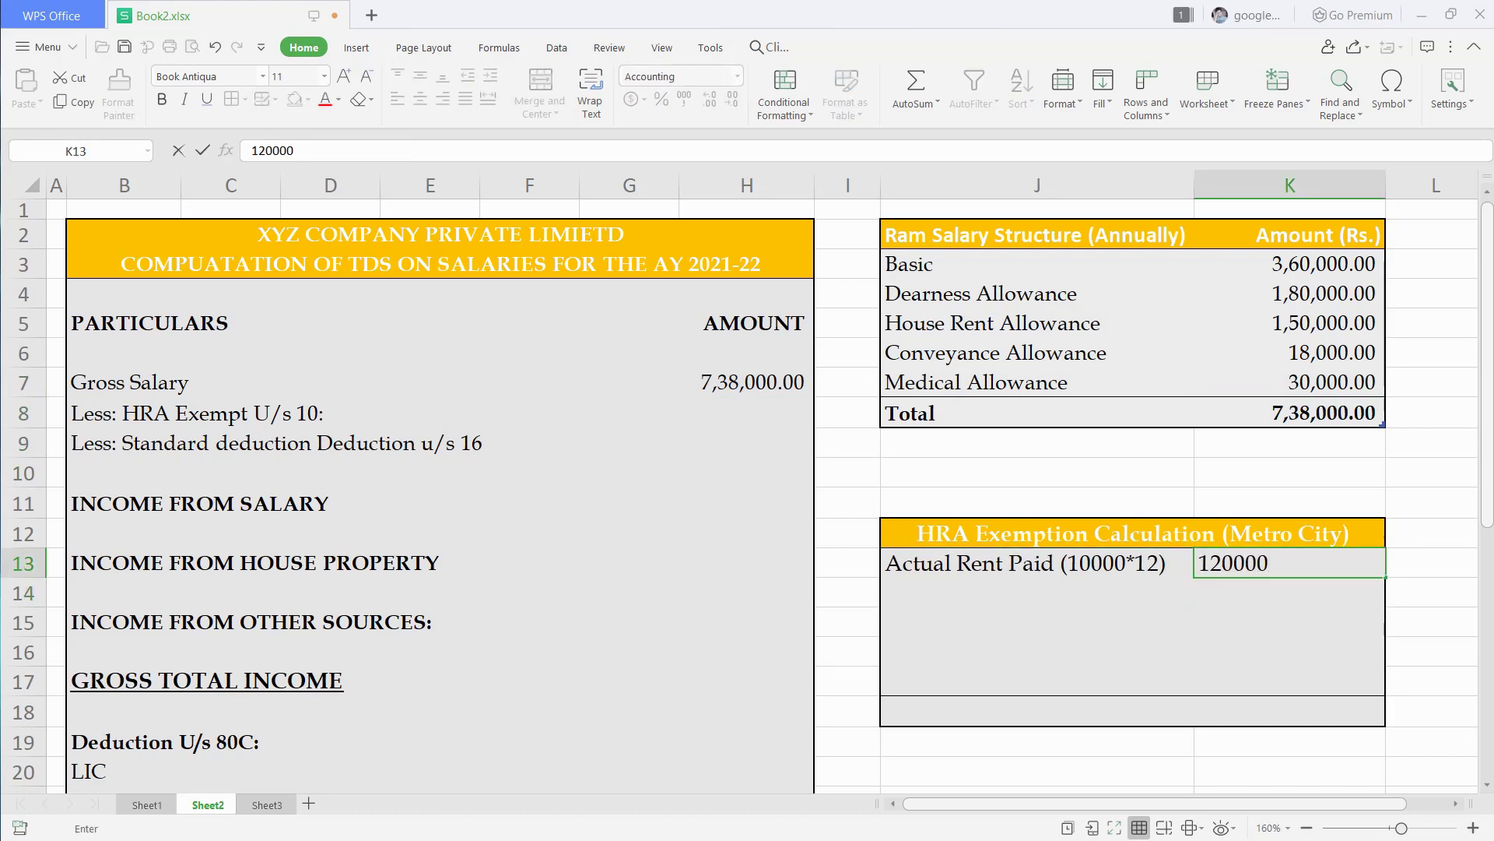
key("Return")
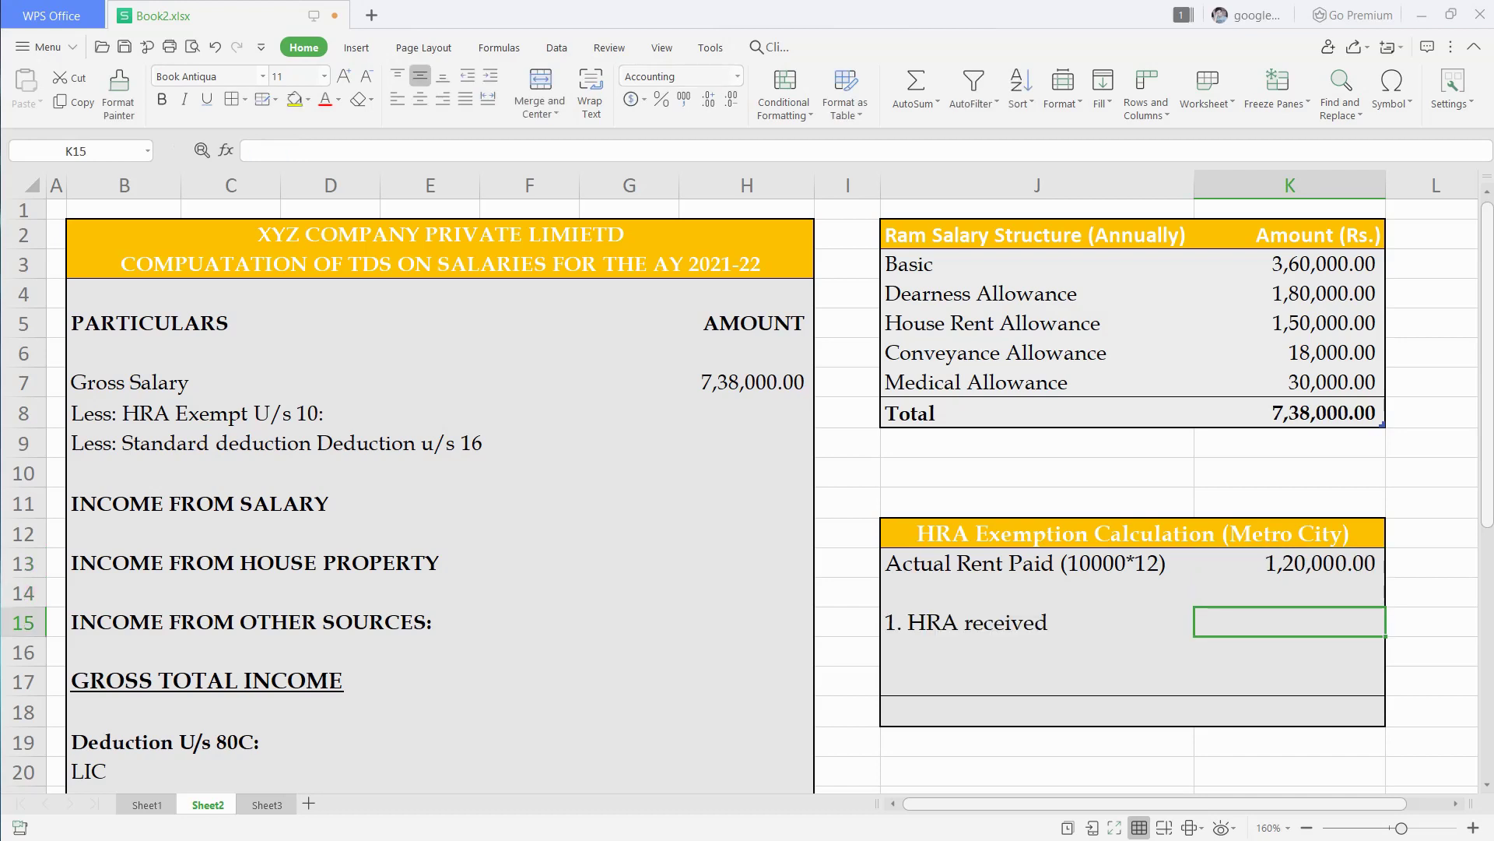
Link HRA received (1,50,000.00) and add '2. 50% of Basic' as Basic × 50% (1,80,000.00)
type("=")
key("Up")
key("Up")
key("Up")
key("Up")
key("Up")
key("Up")
key("Up")
key("Up")
key("Up")
key("Up")
key("Return")
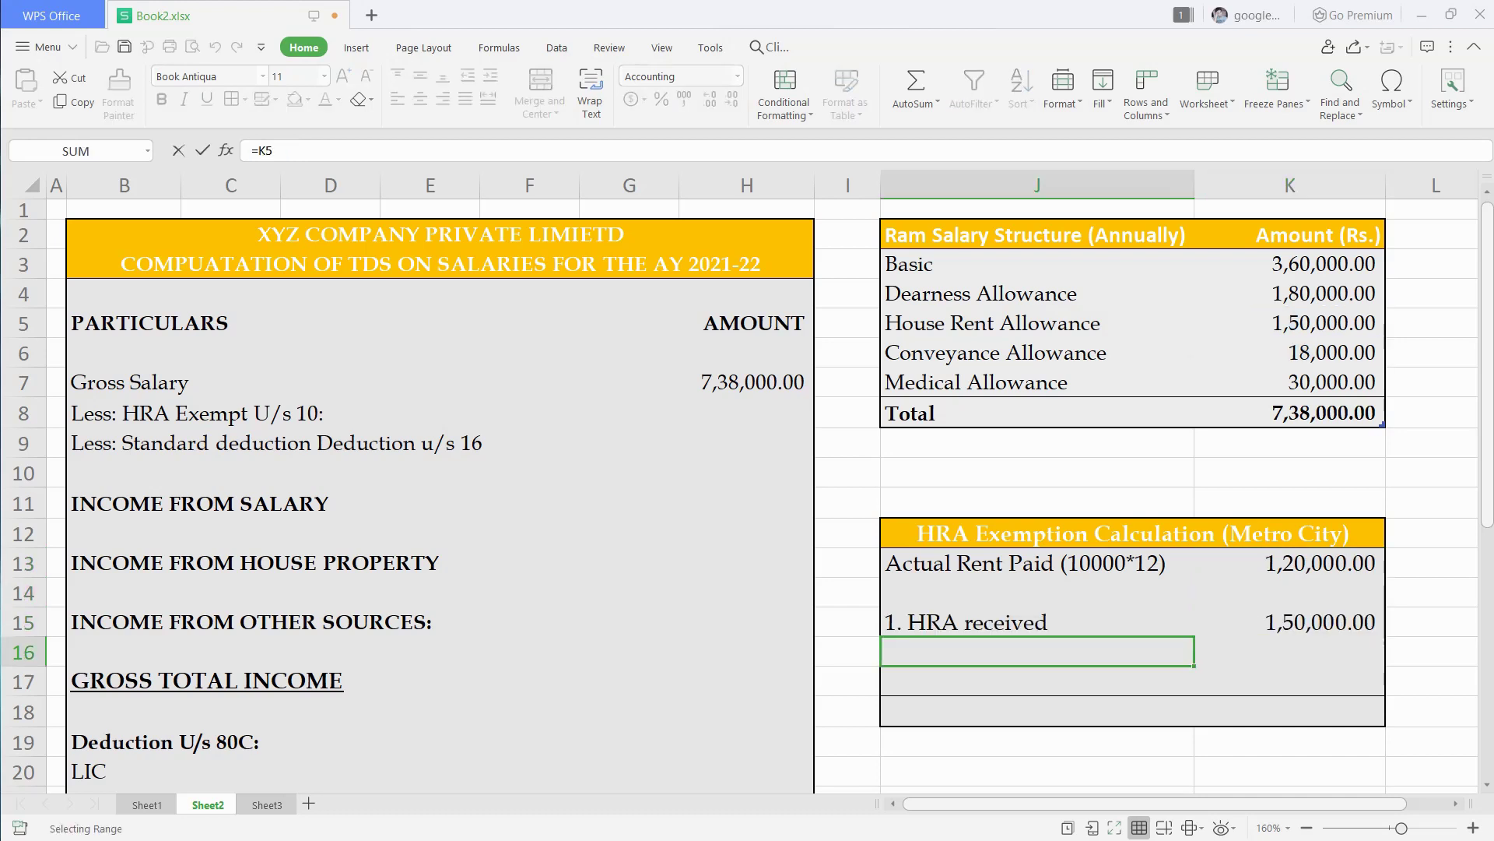
type("2. 50% of Basic")
key("Tab")
type("=")
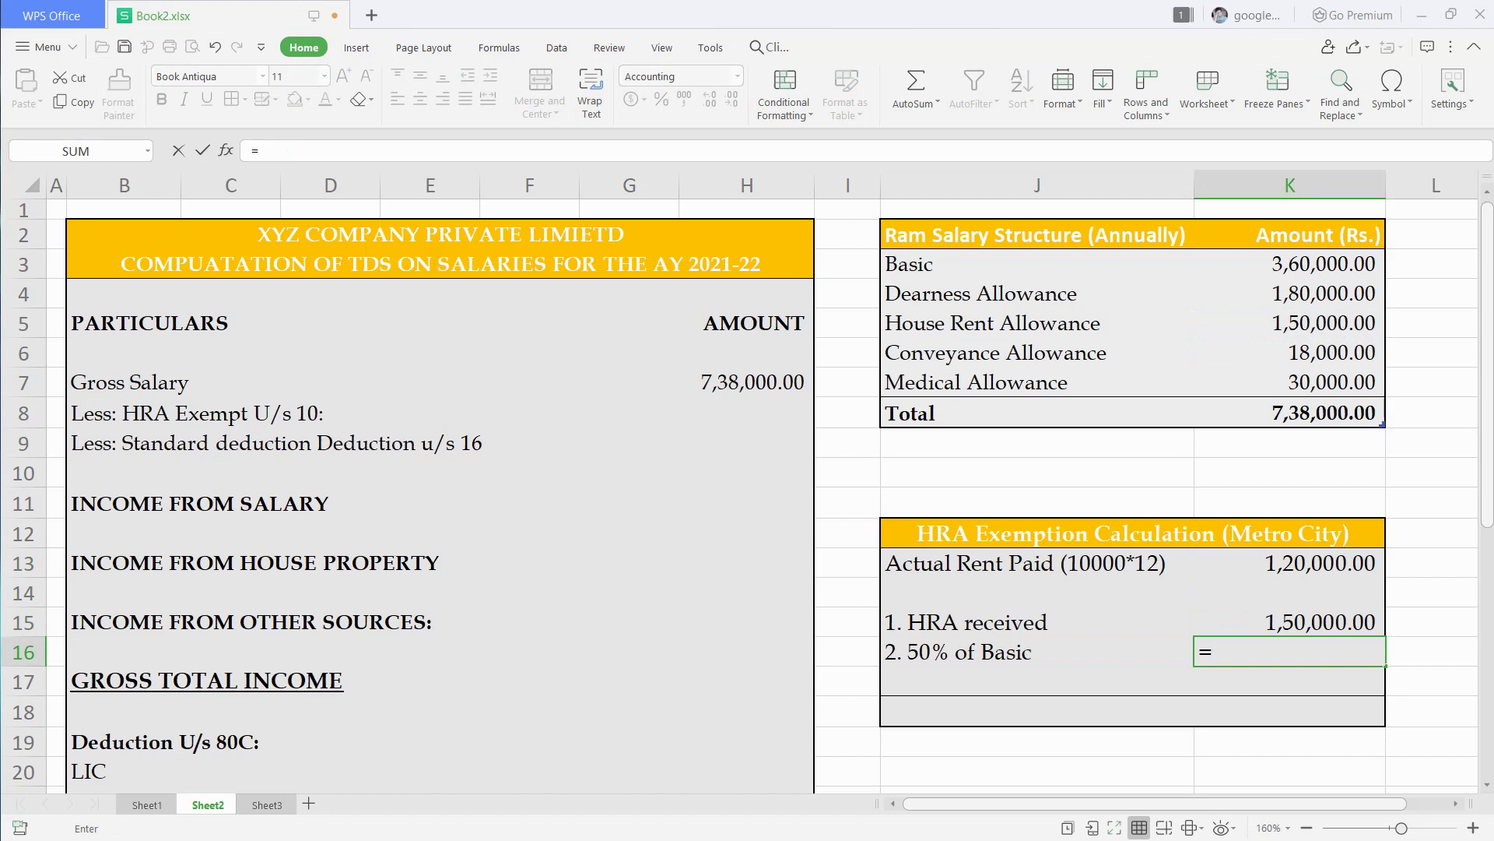
key("Up")
key("Up")
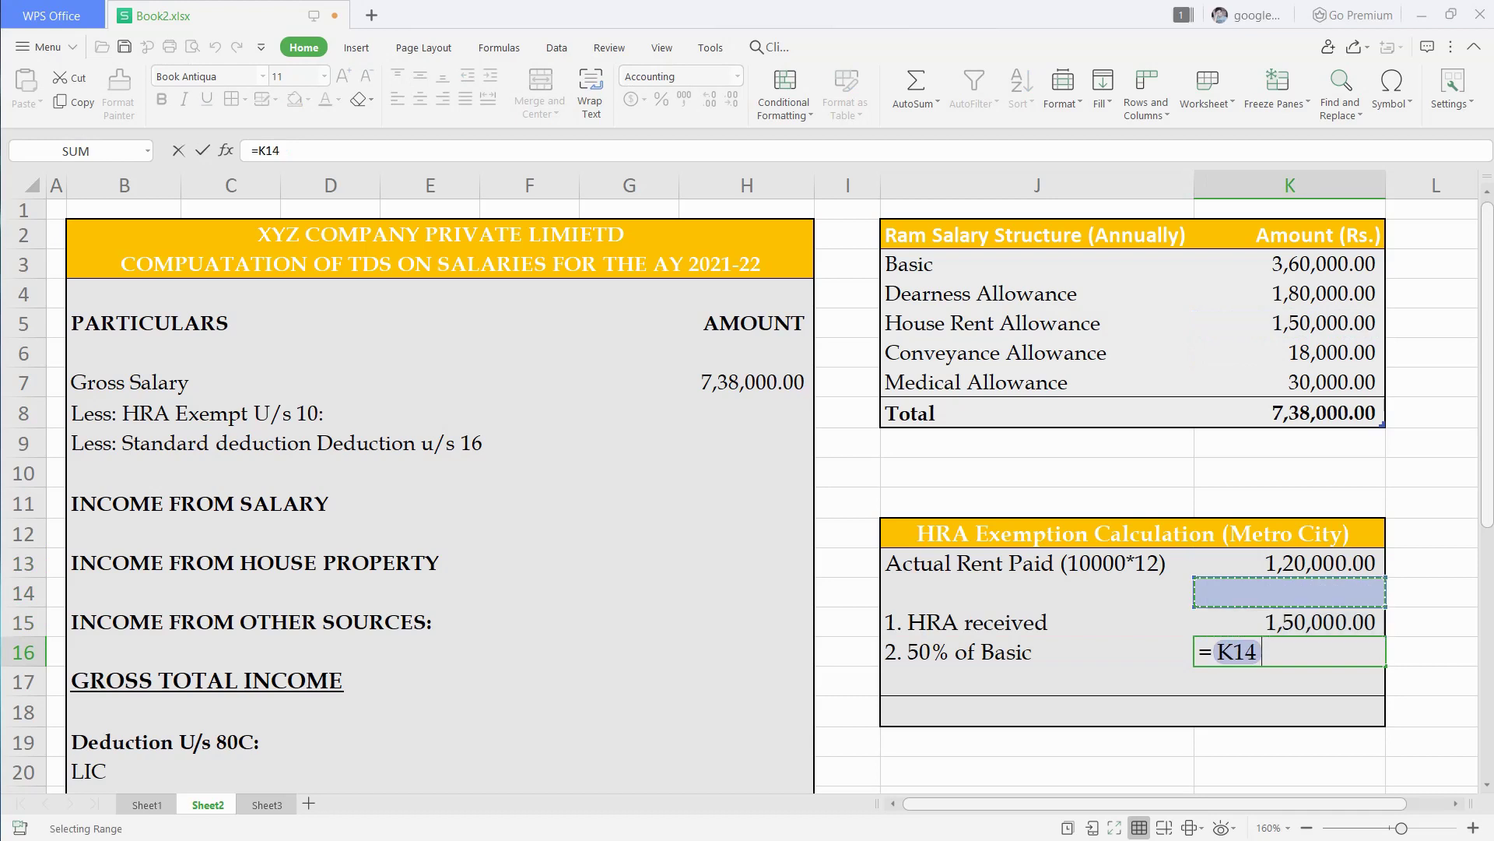
key("Up")
key("Up")
key("Up")
key("Up")
key("Up")
key("Up")
key("Up")
key("Up")
key("Up")
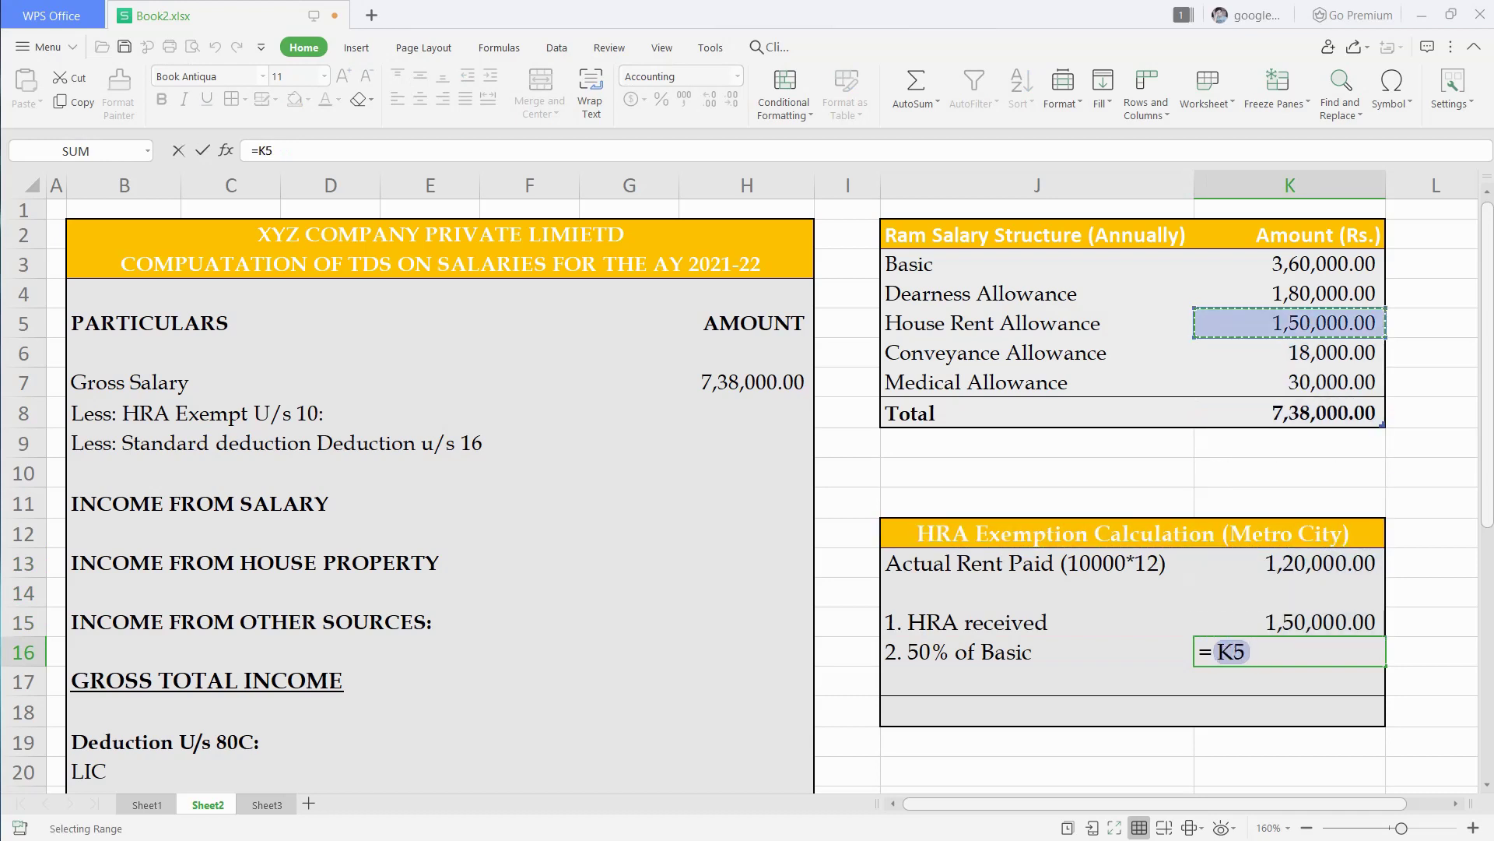
key("Up")
key("Up")
type("*")
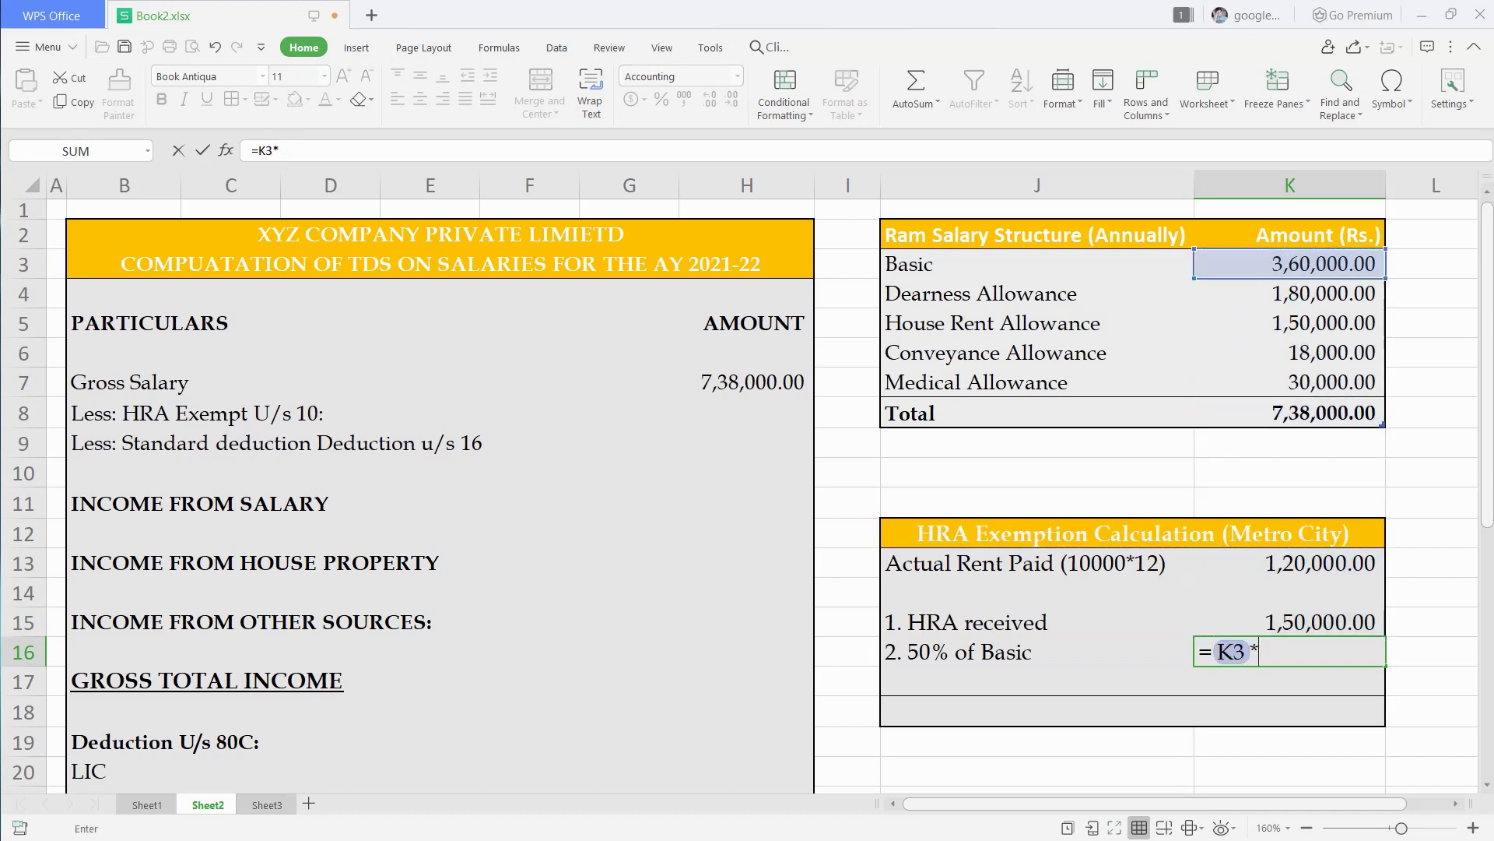
type("50%")
key("Return")
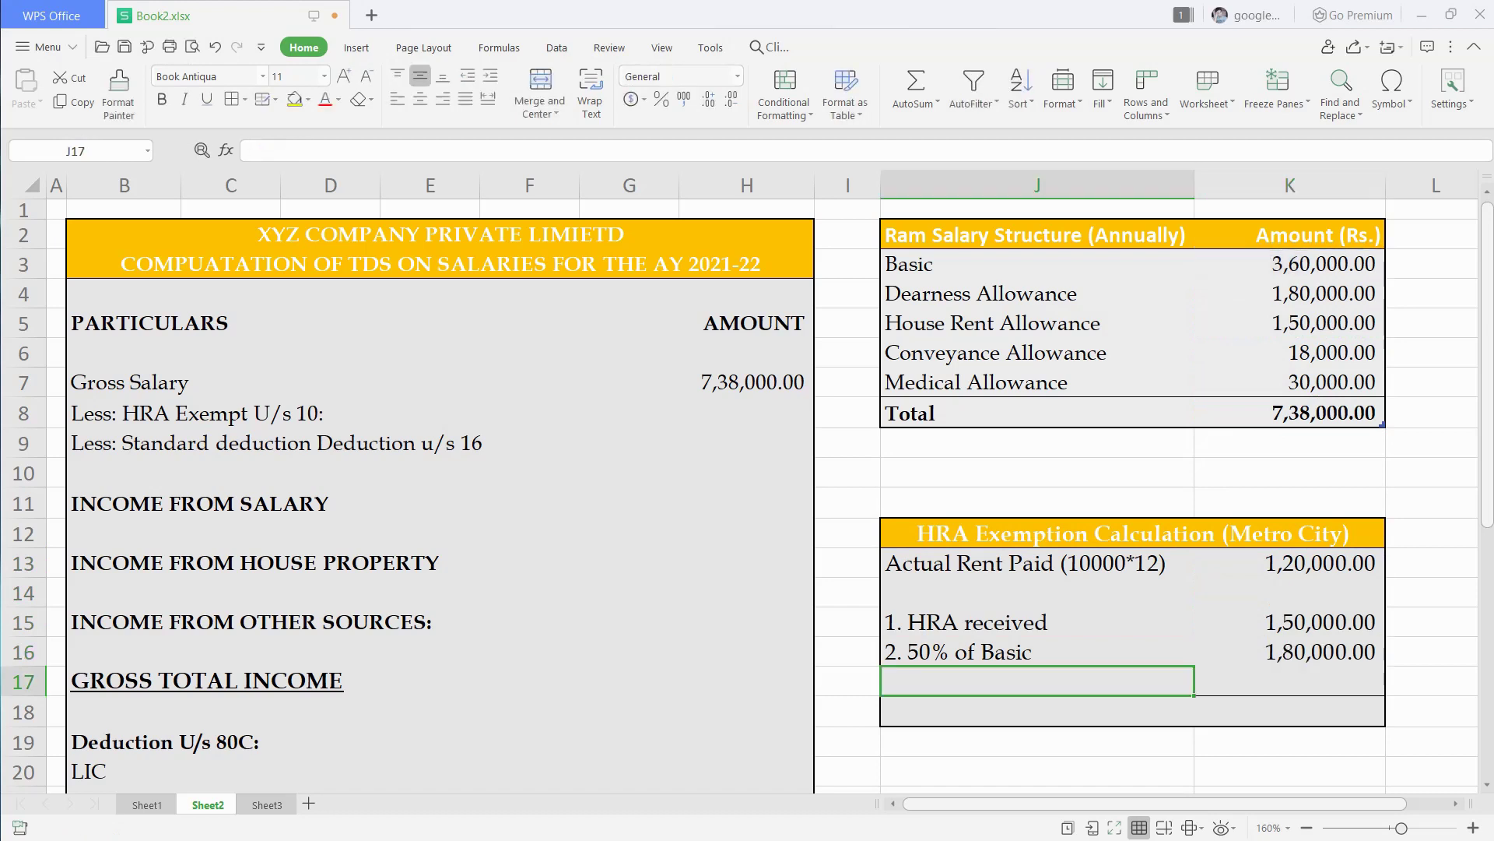
Add '3. Rent Paid - 10% of Basic' with the formula =K13-(K3*10%)
type("3. Rent Paid - 10% of Basic")
key("Tab")
type("=")
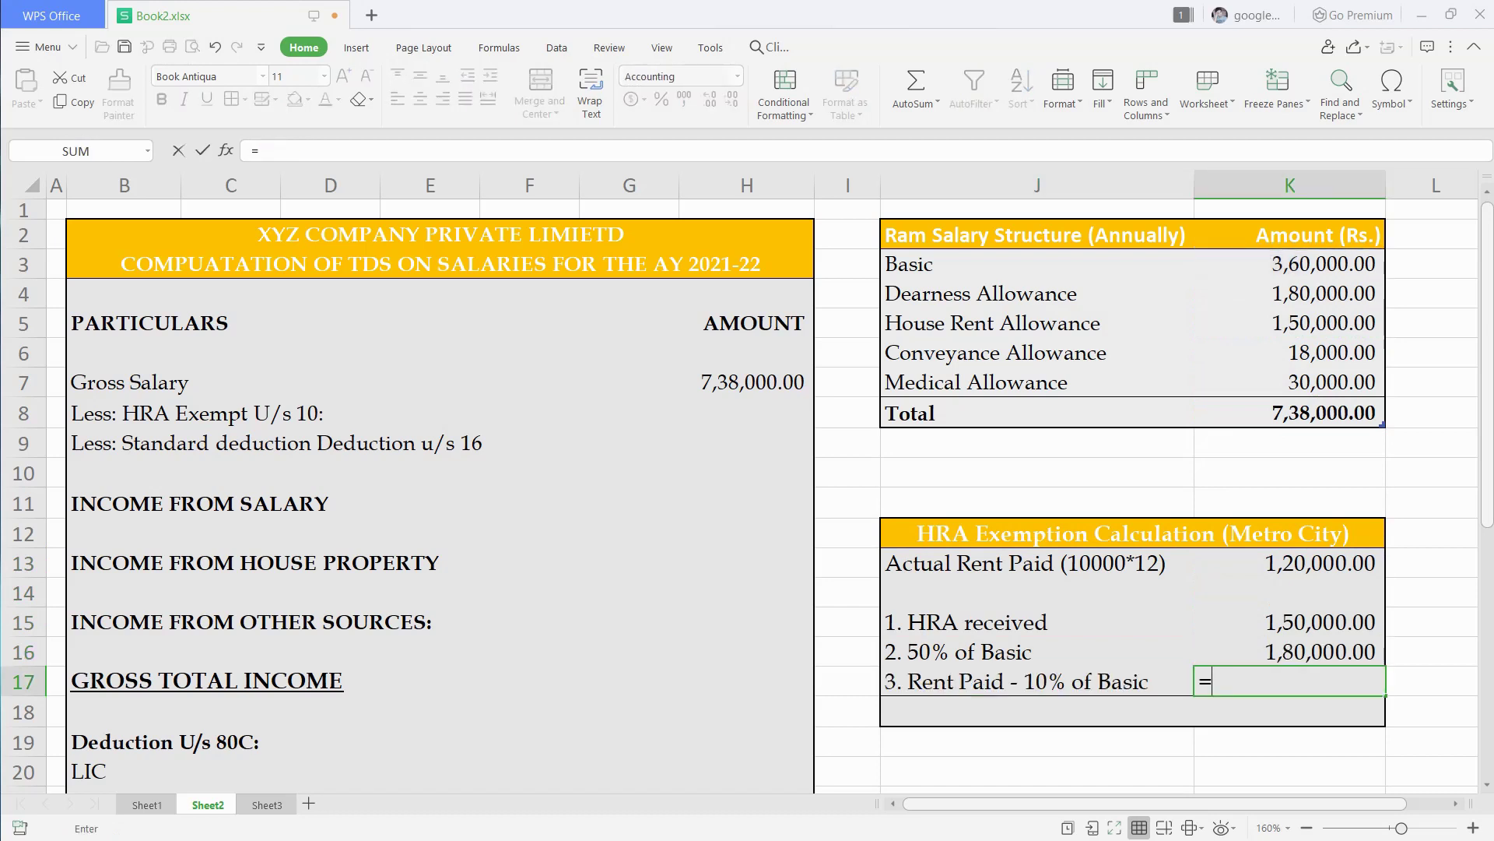
key("Up")
key("Up")
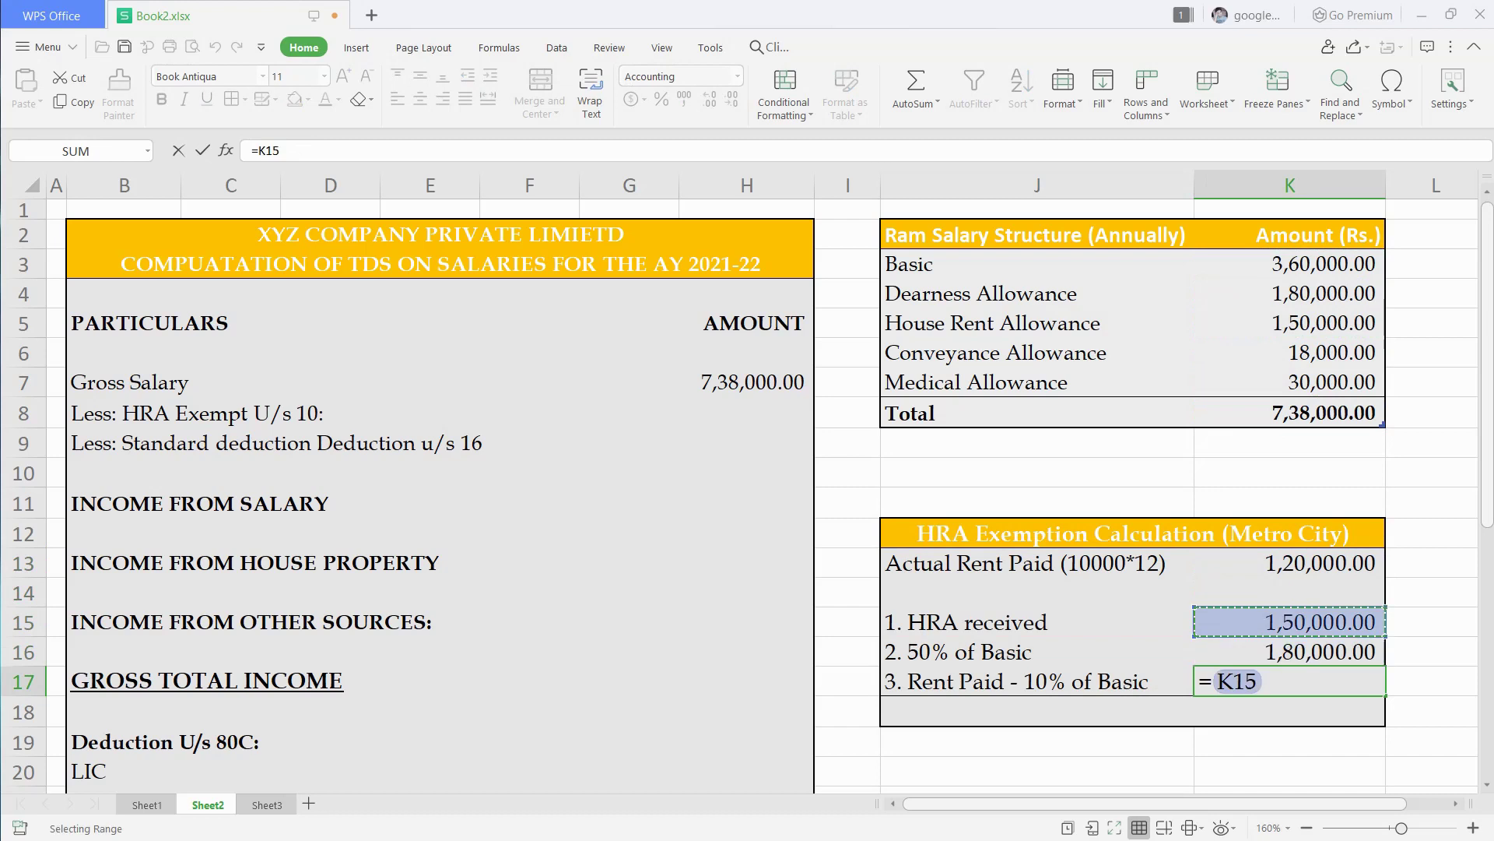
key("Up")
key("Up")
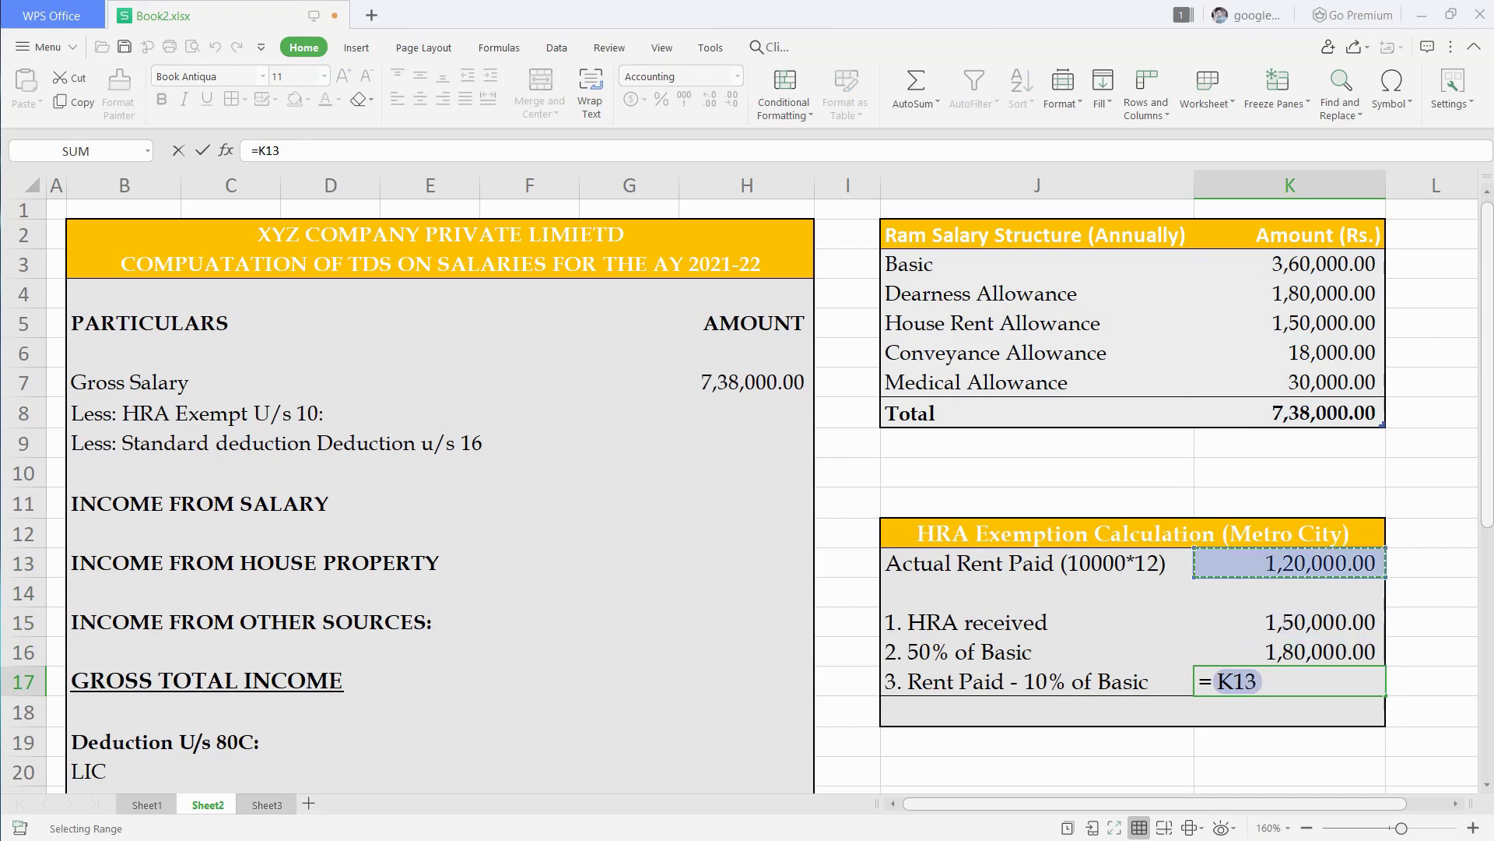
type("-(")
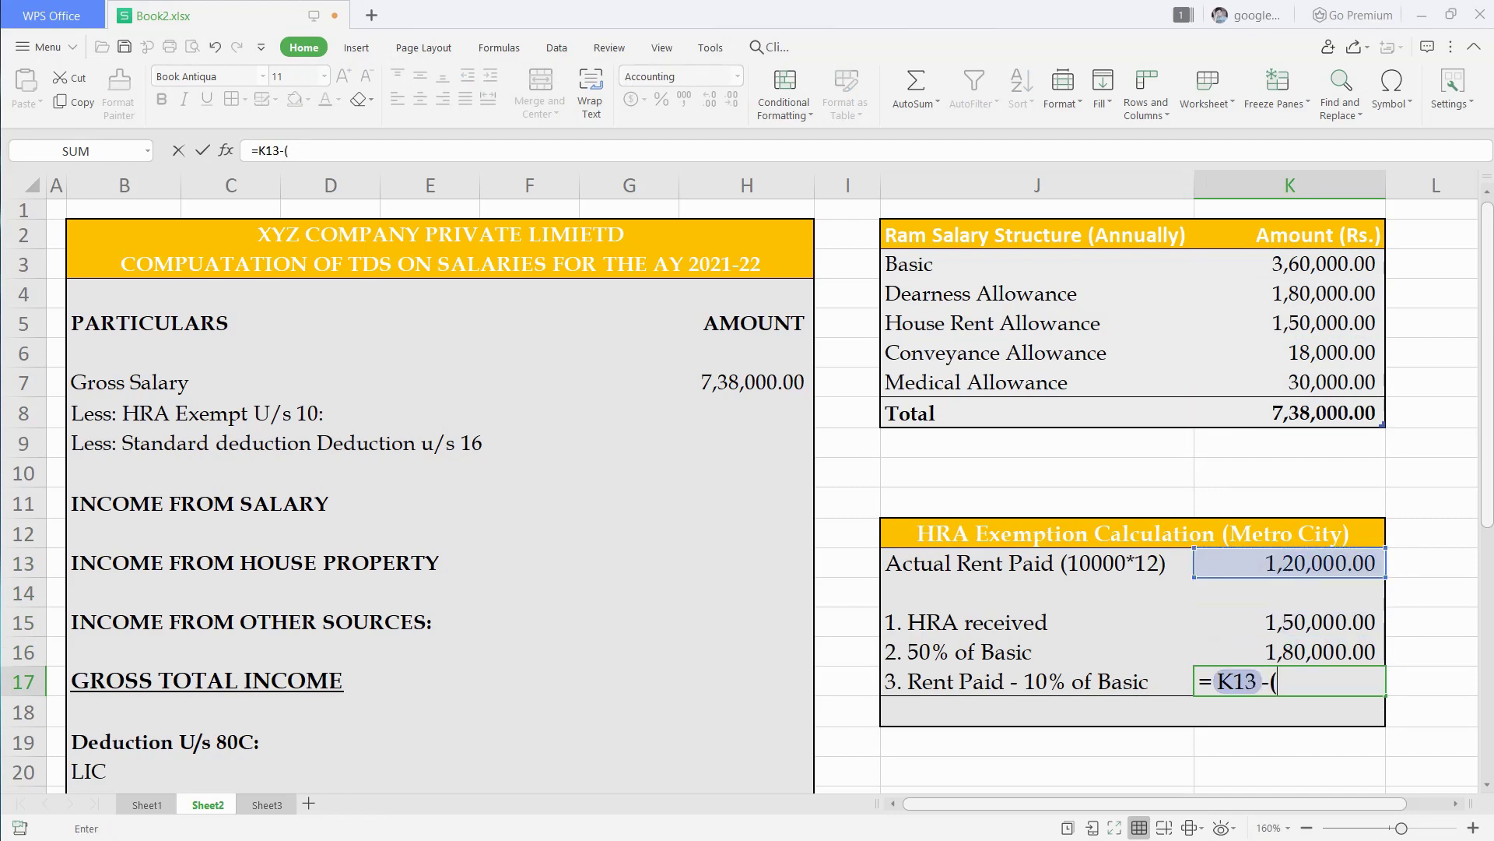
left_click(1290, 294)
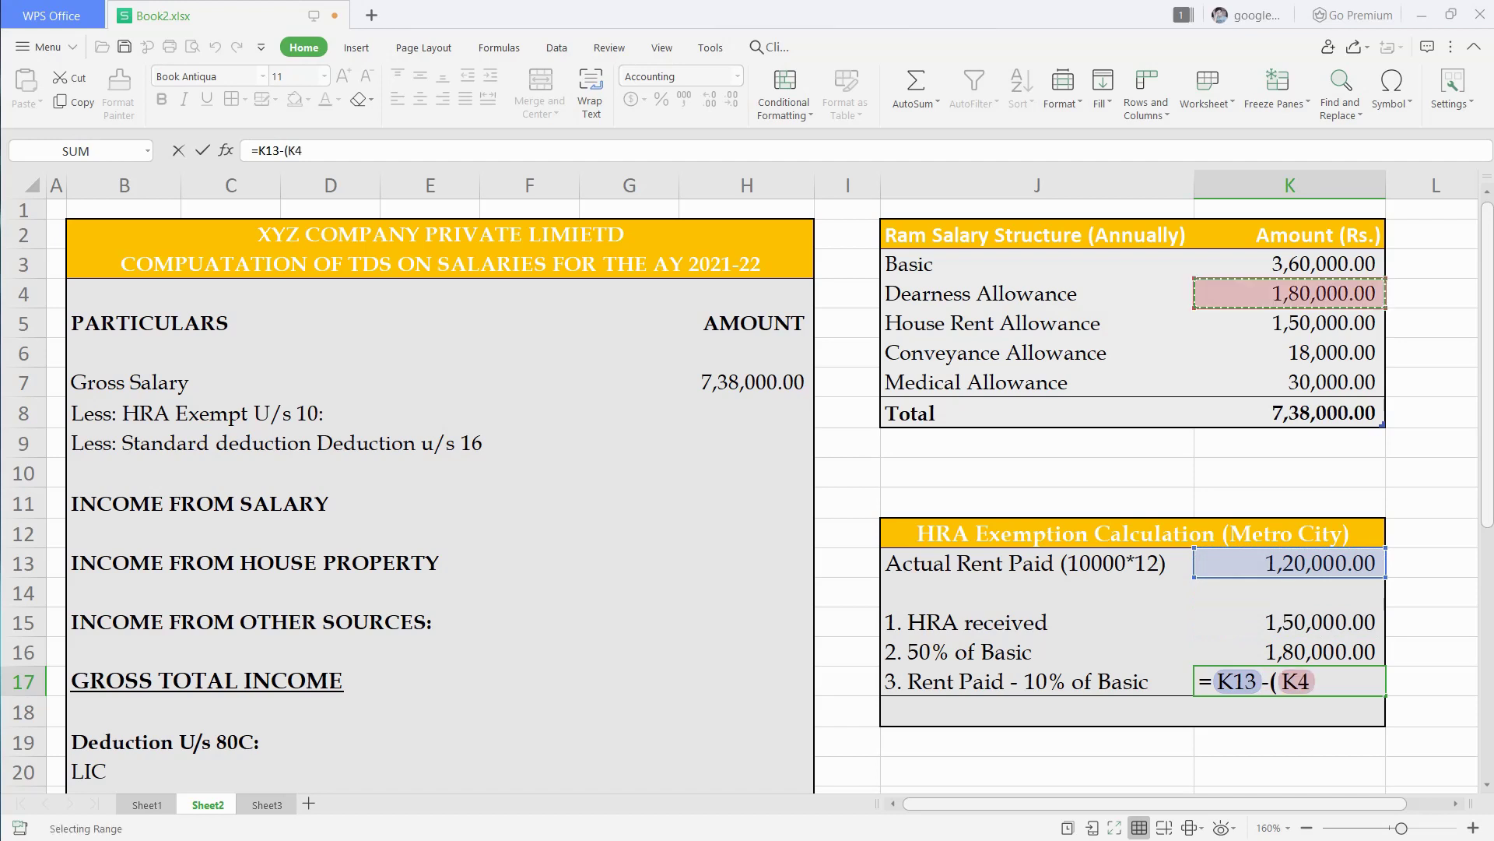
left_click(1290, 264)
type("*")
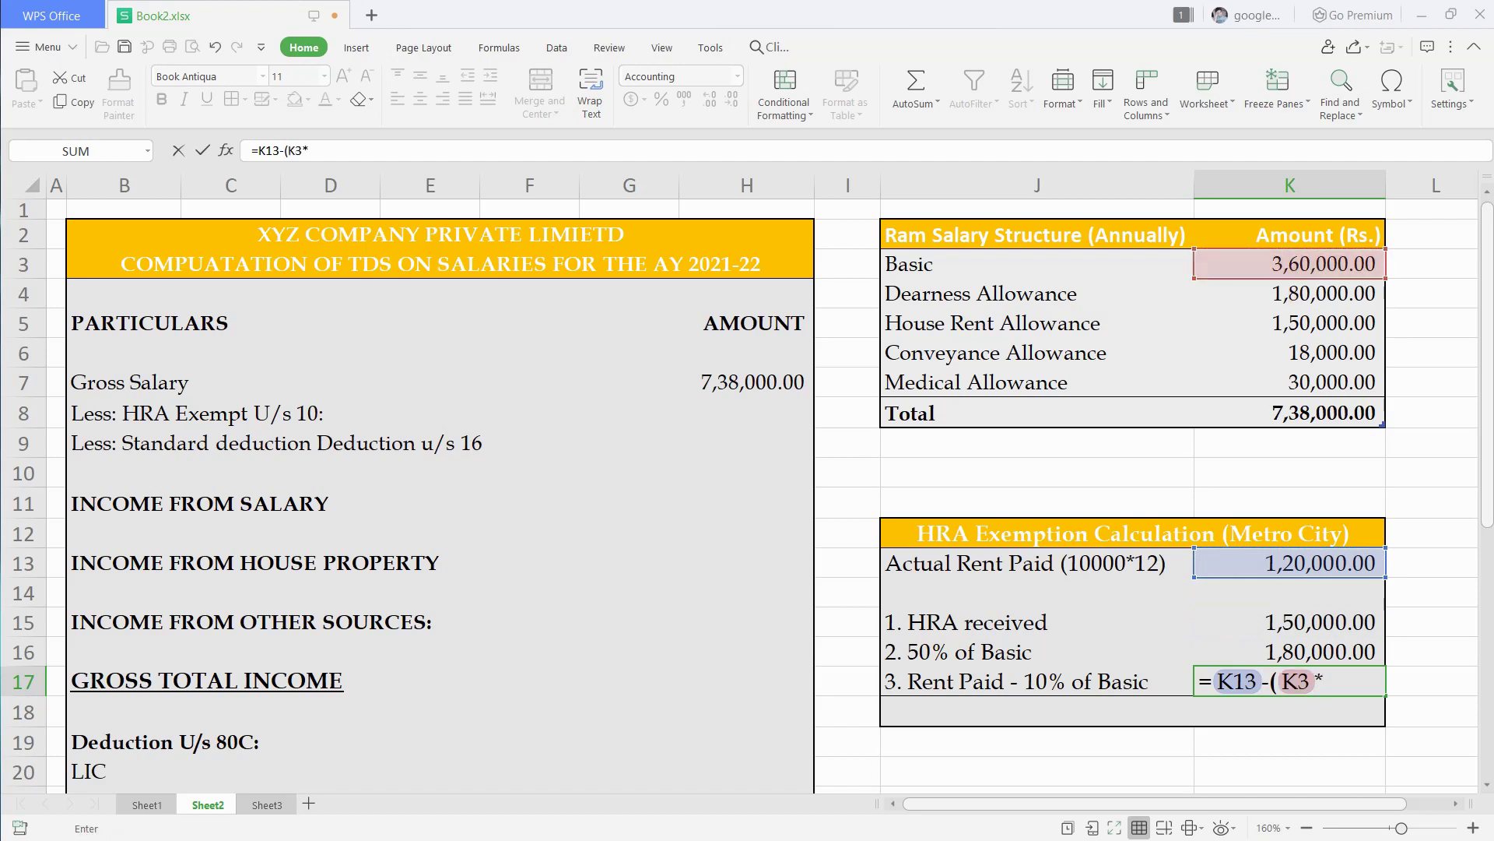
type("10%)")
left_click(1037, 710)
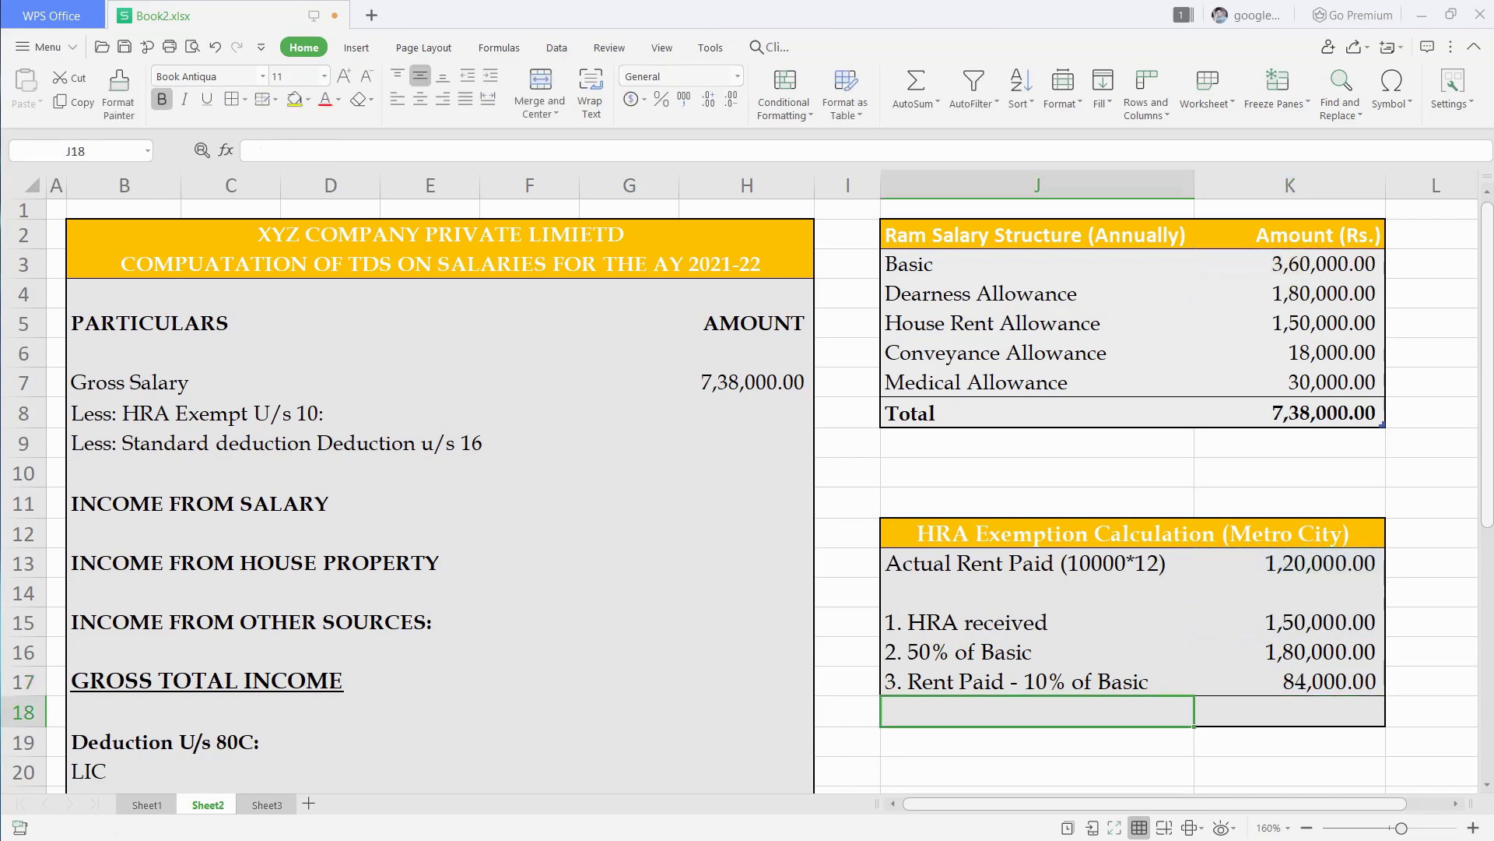
Add 'Least of the three exempt' with =MIN(K15:K17), giving 84,000.00
type("Least of the three exempt")
key("Tab")
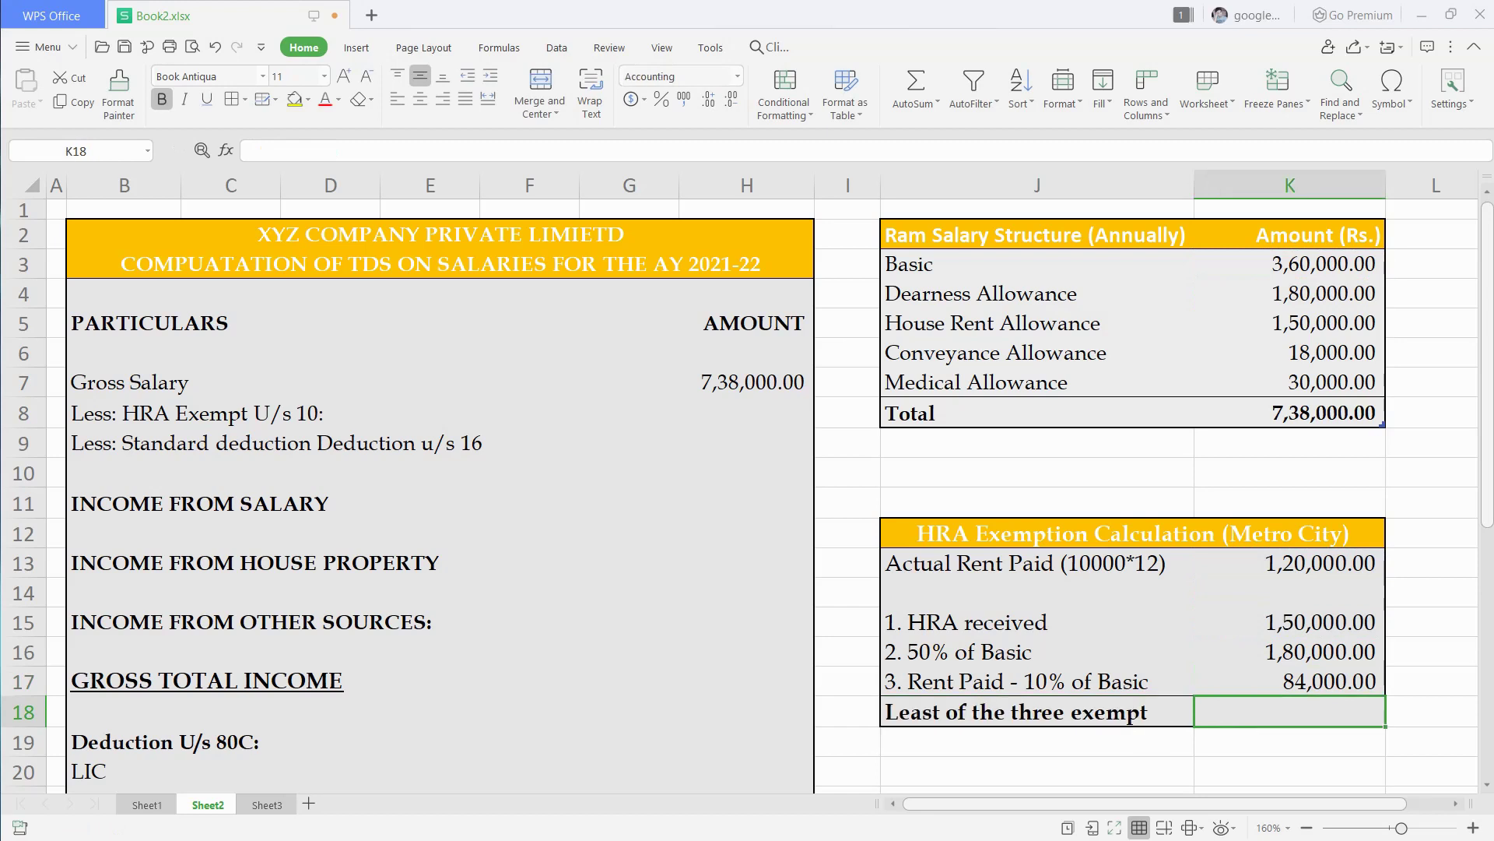
type("=")
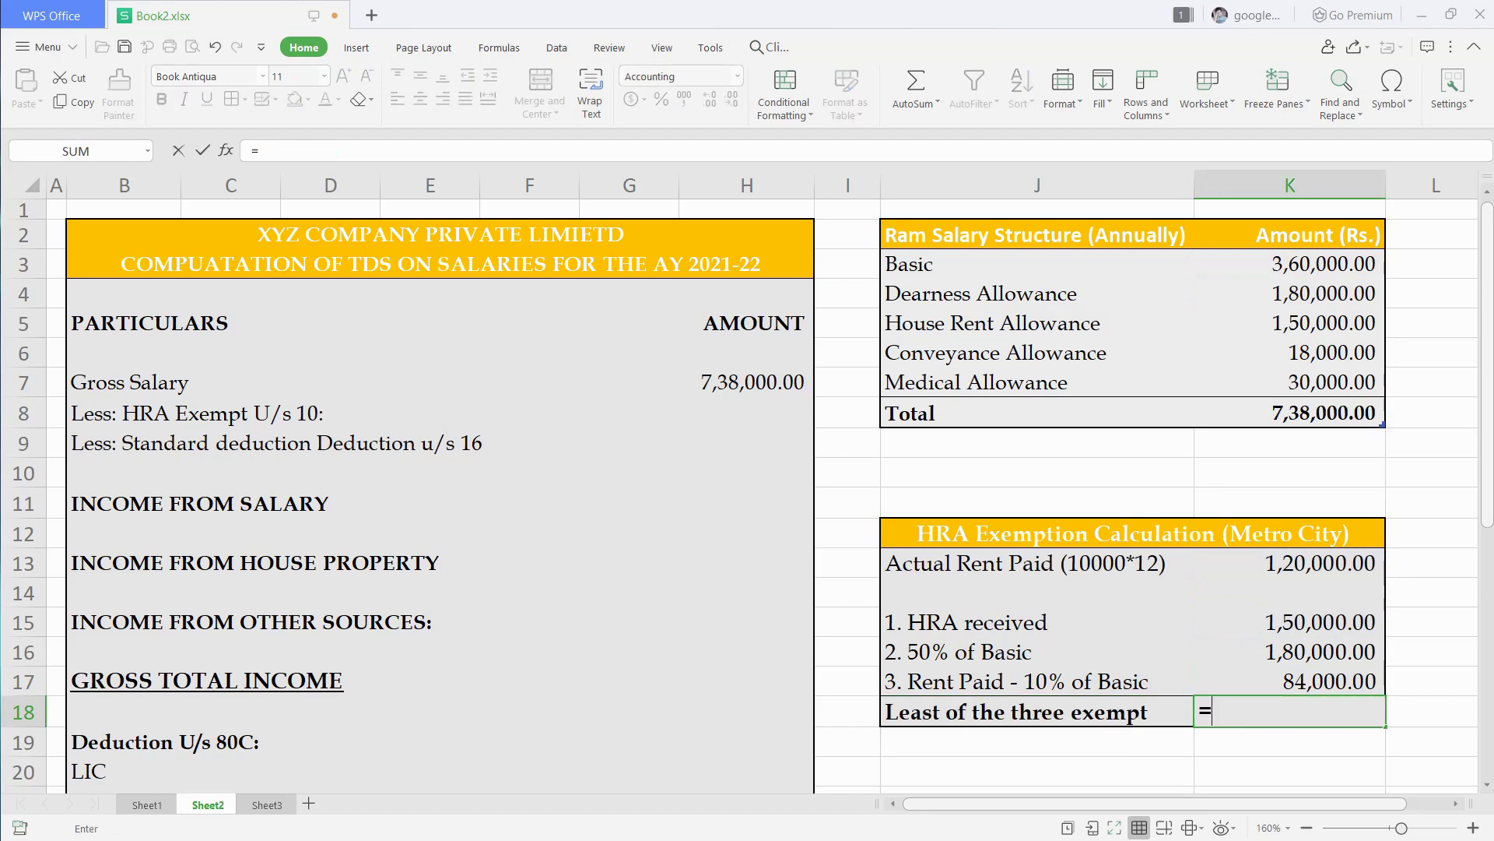
type("min")
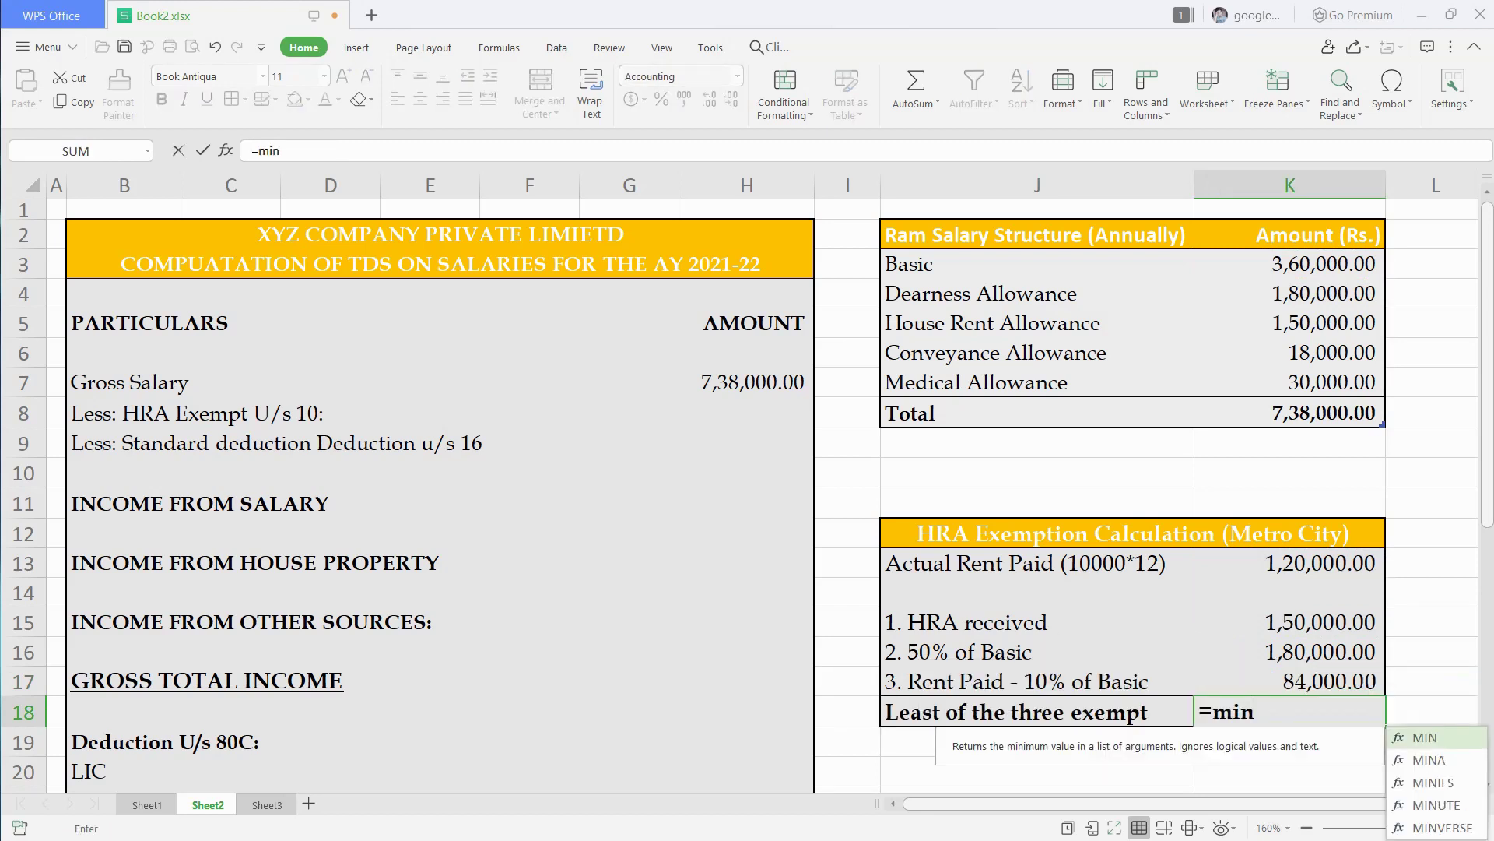
key("Tab")
key("Up")
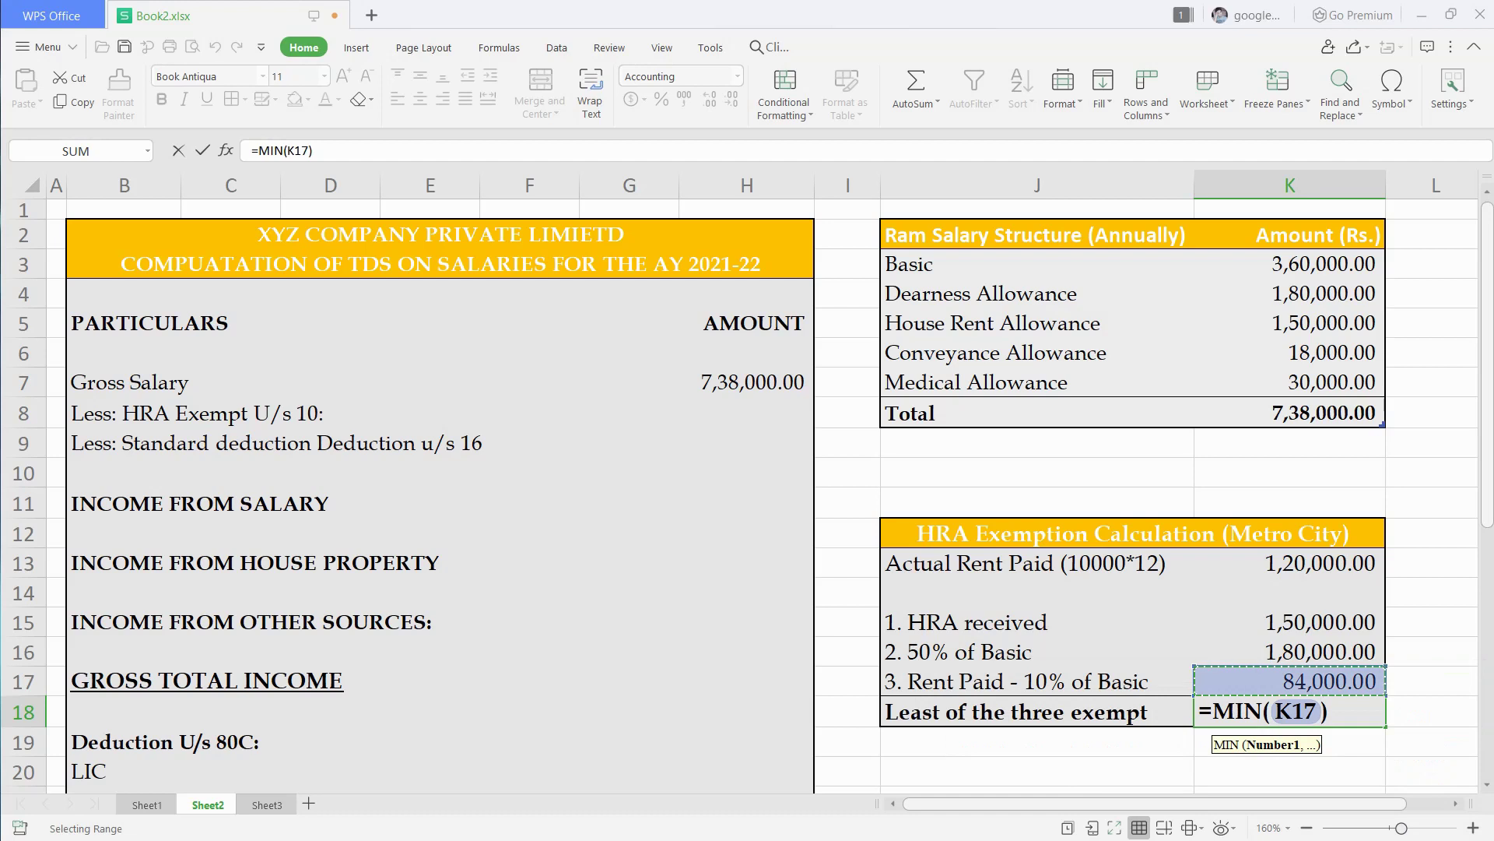
key("shift+Up")
key("shift+Up")
key("Return")
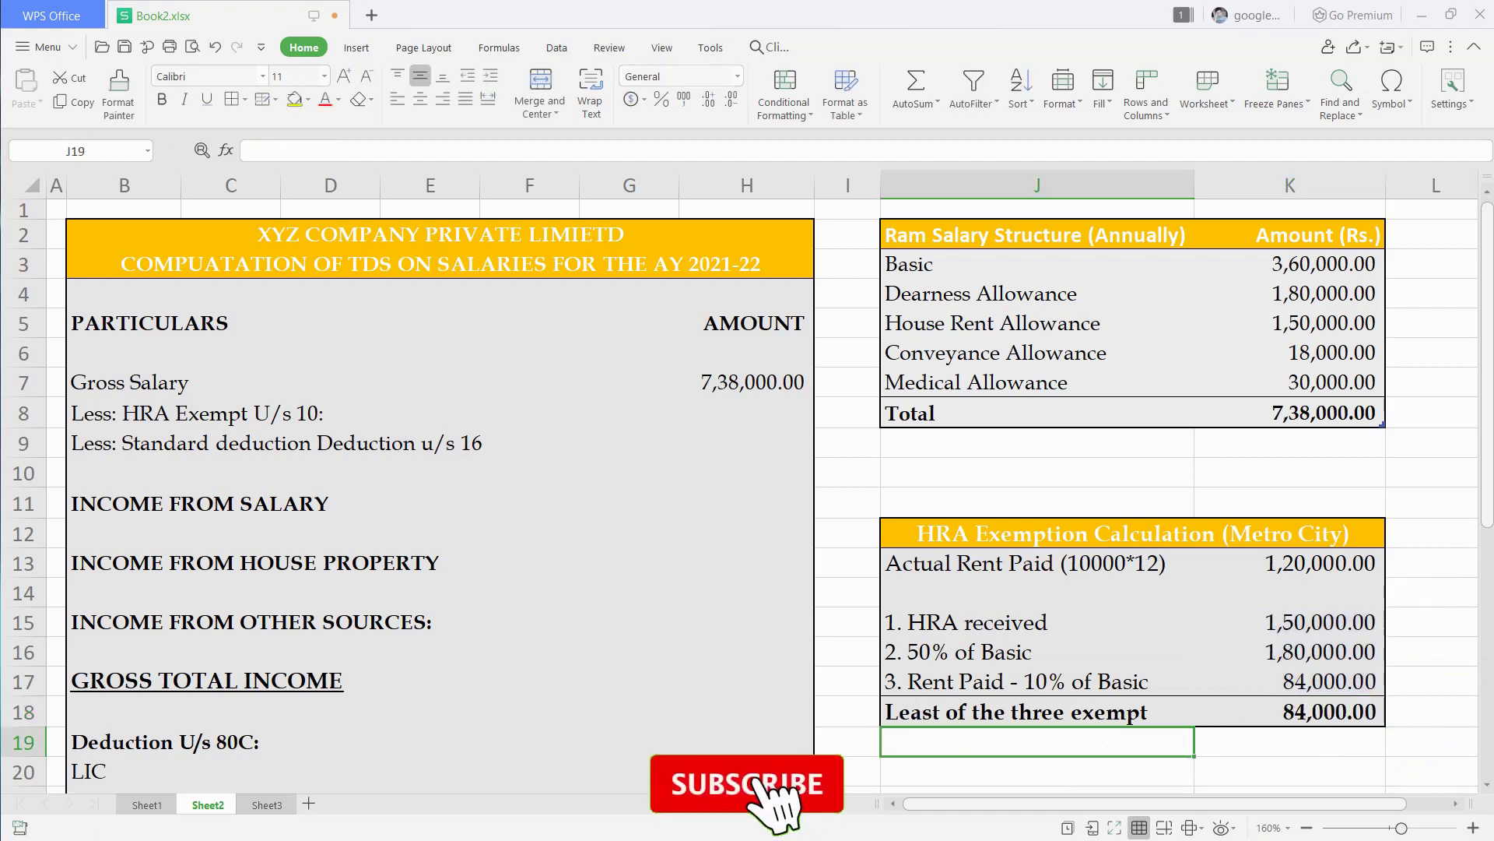
Link Less: HRA Exempt U/s 10 (H8) to the least-of-three amount in K18, then start typing 50000 for the standard deduction
left_click(747, 412)
type("=")
key("Right")
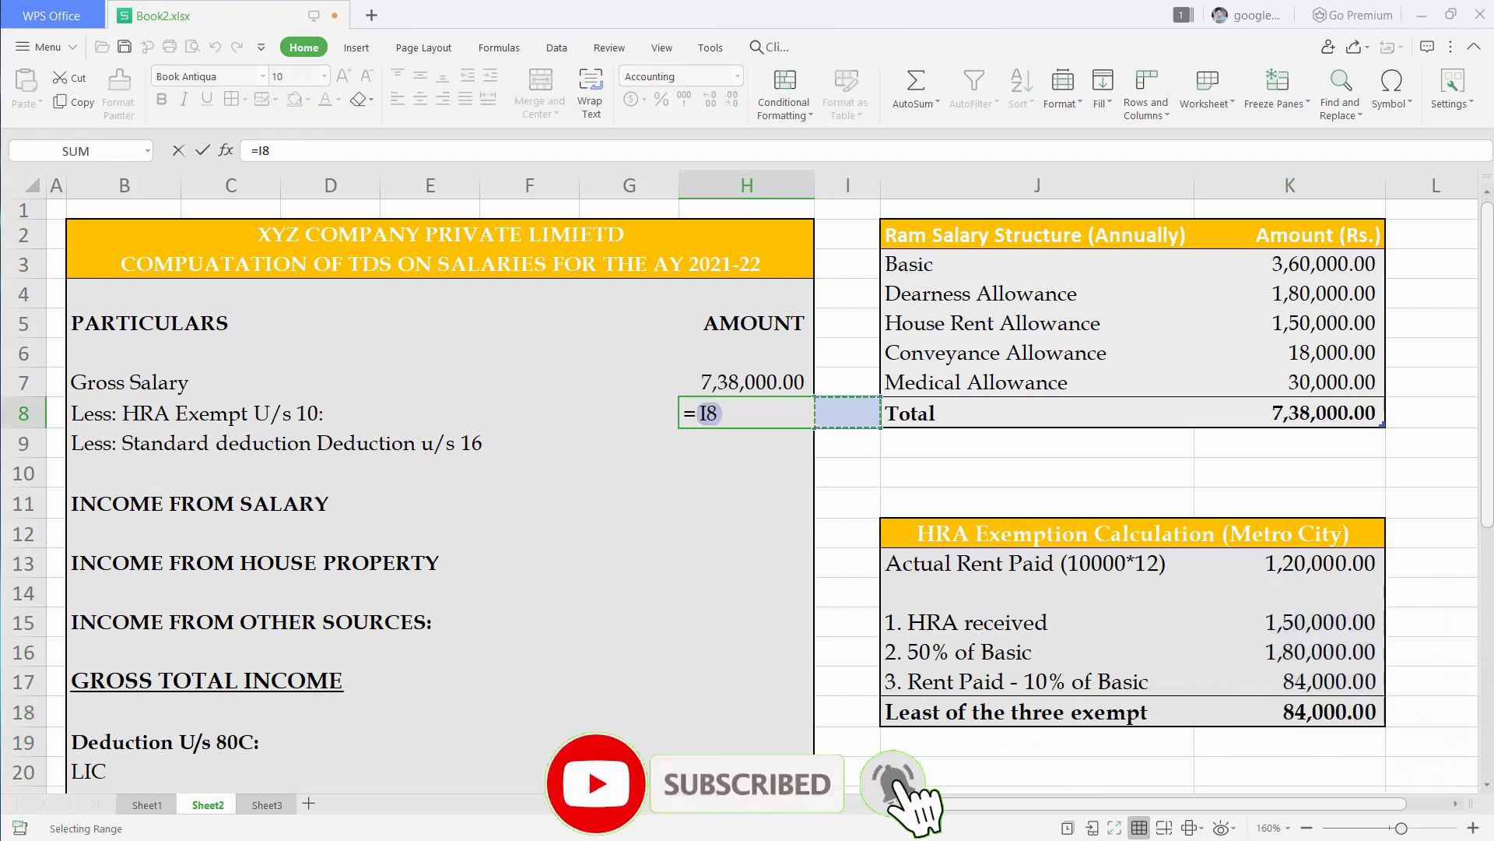
key("Down")
key("Down")
key("Down")
key("Right")
key("Right")
key("Right")
key("Down")
key("Down")
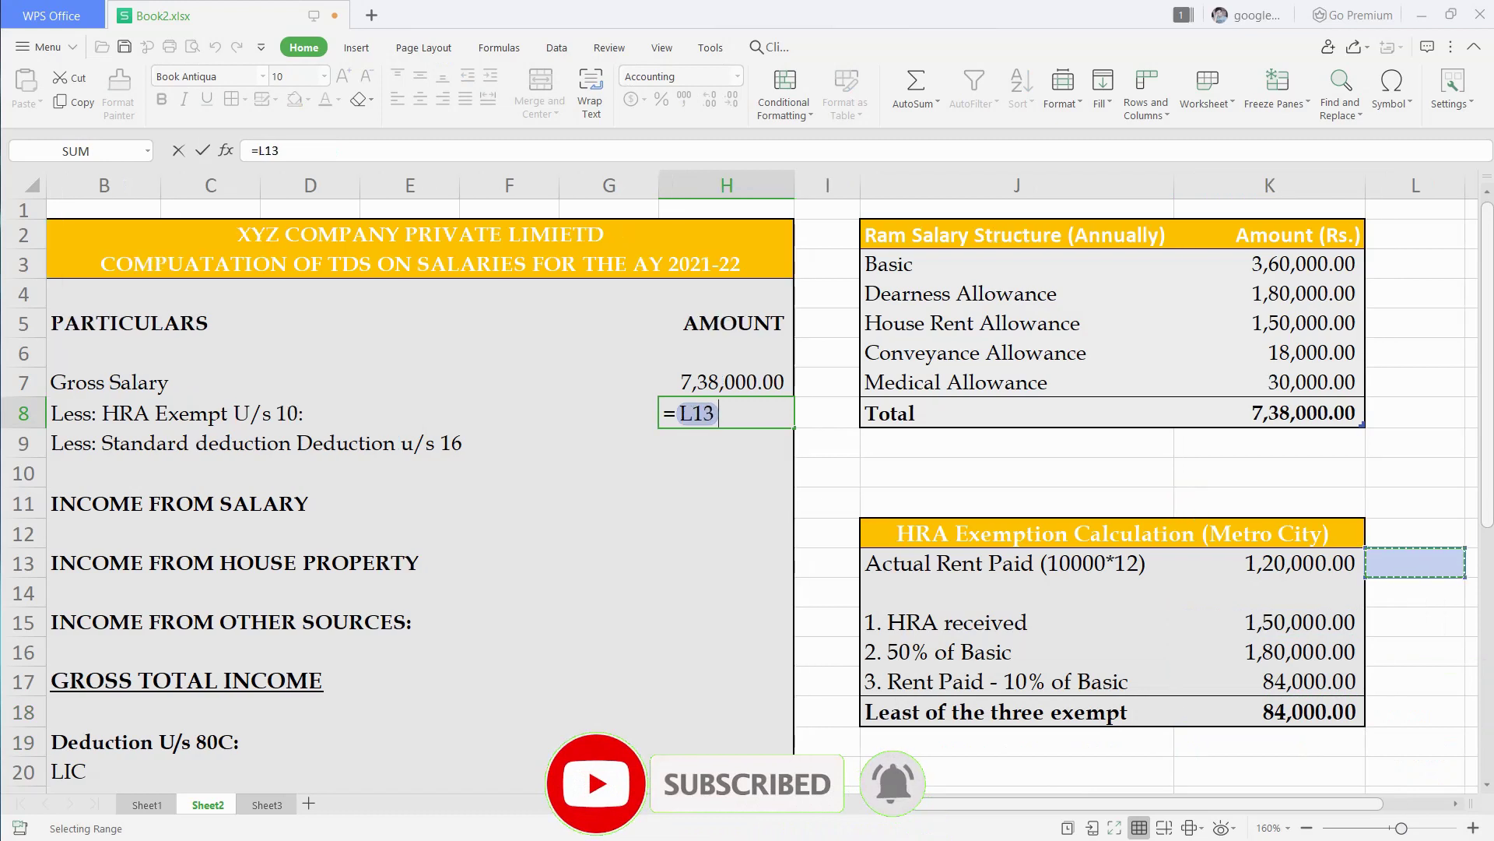
key("Left")
key("Down")
key("Down")
key("Down")
key("Down")
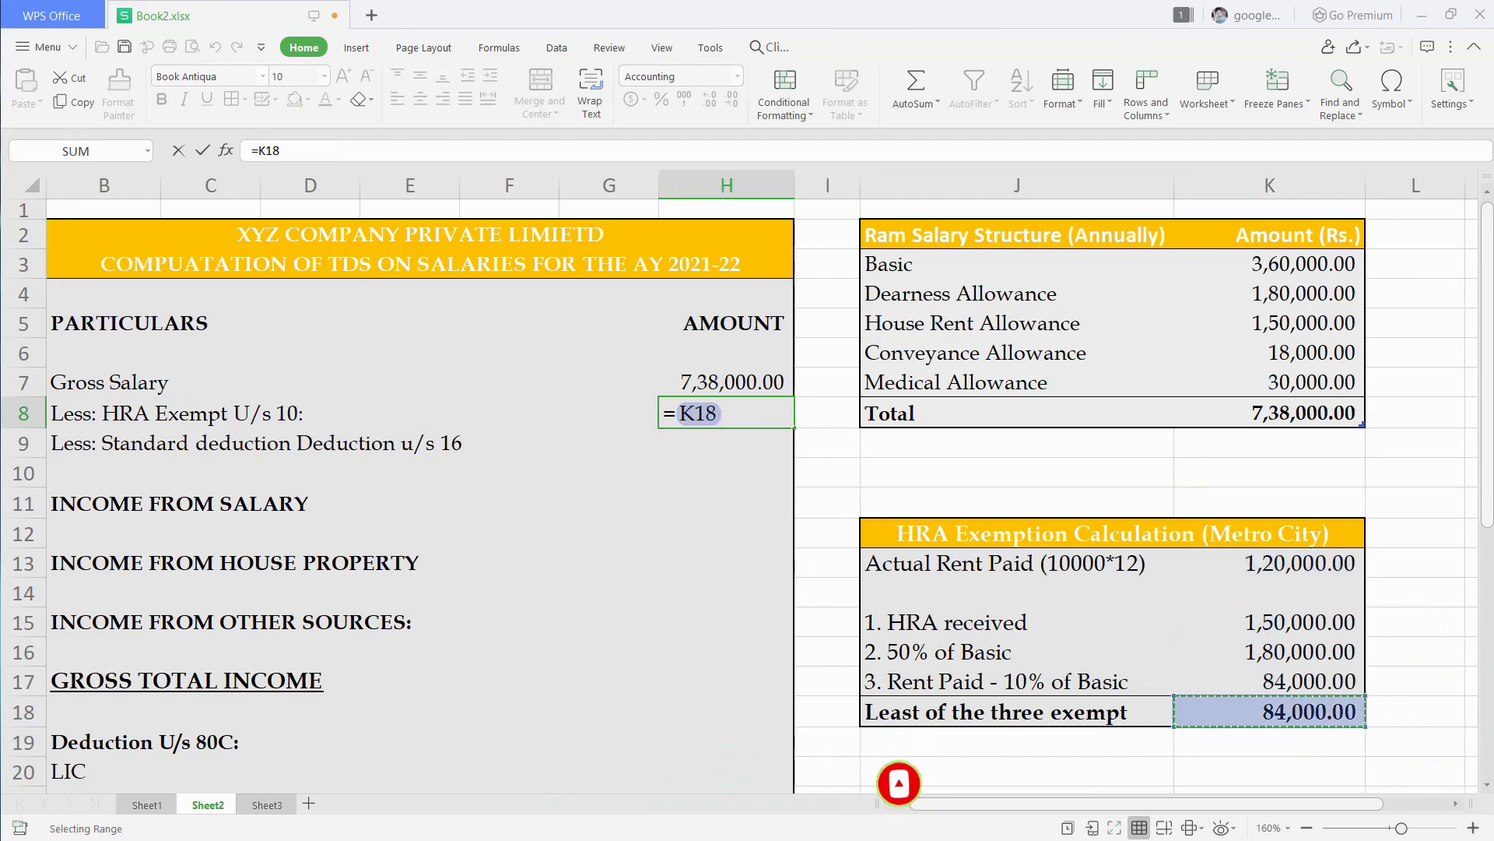
key("Return")
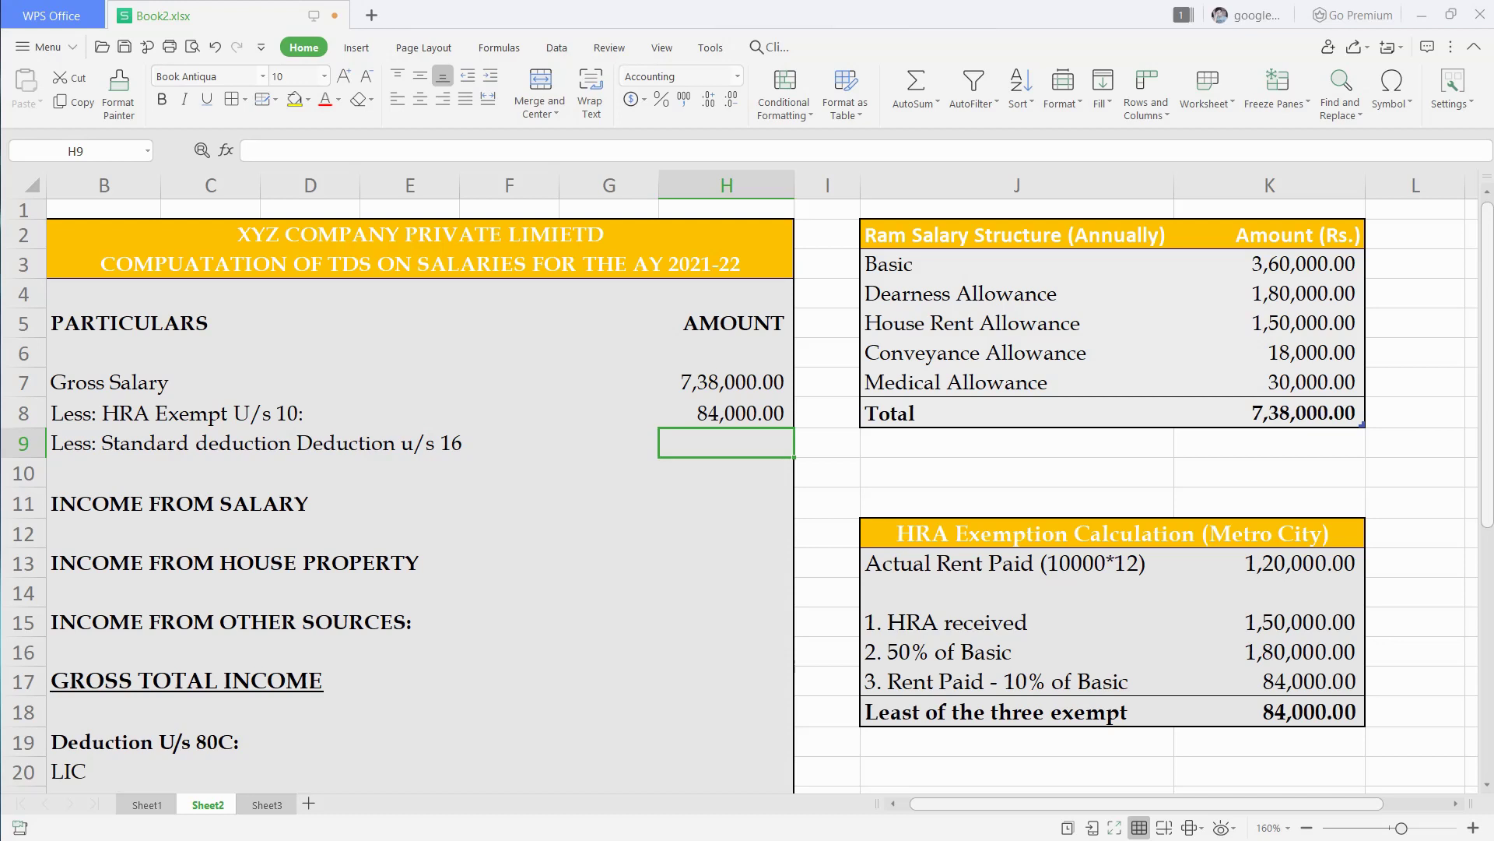
type("5000")
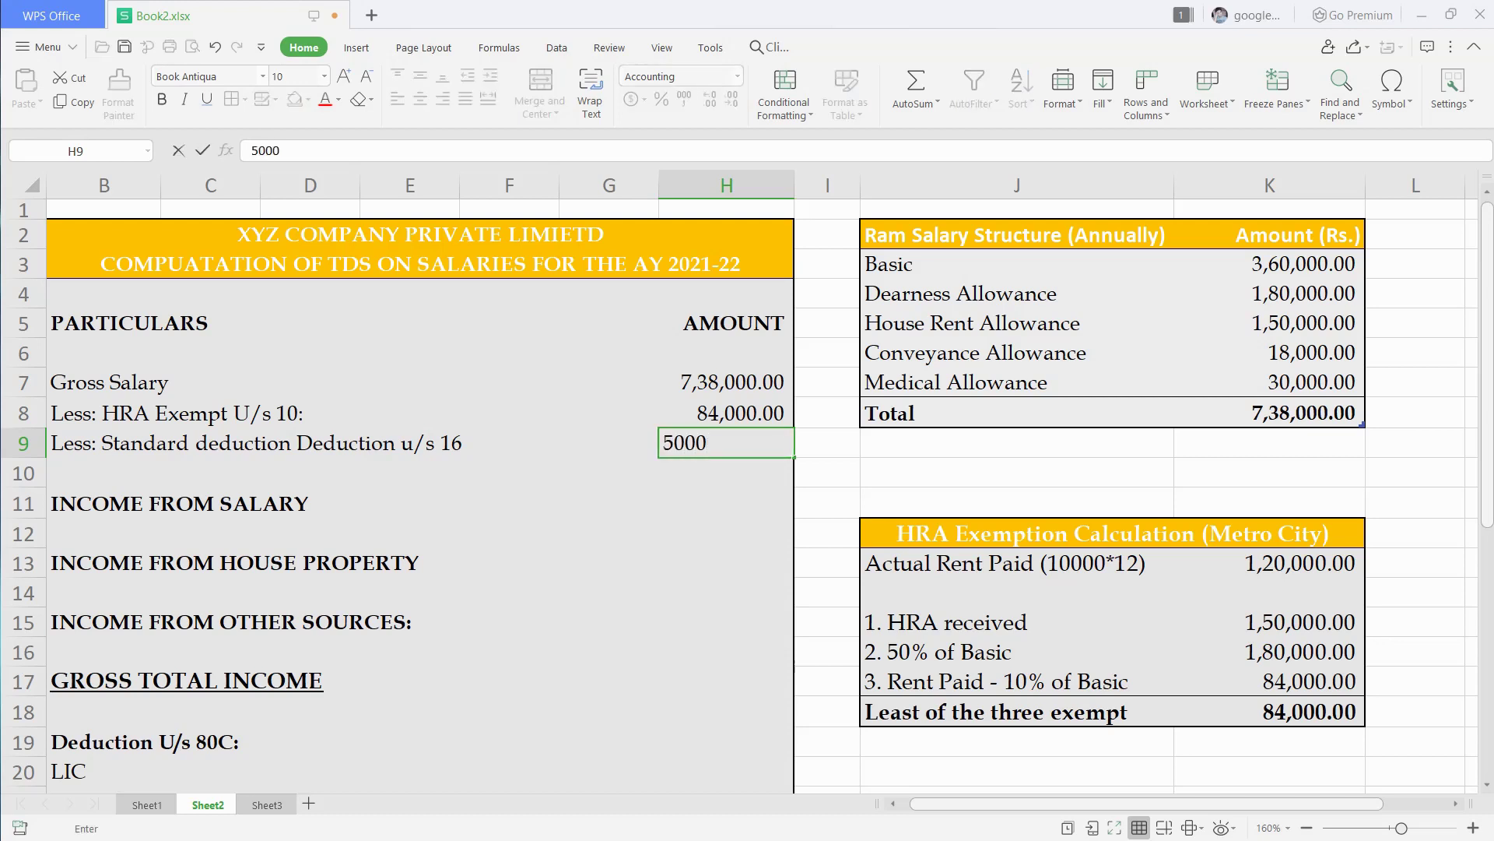
type("0")
Enter the 50,000 standard deduction and compute Income from Salary as =H7-H8-H9 (6,04,000.00)
key("Return")
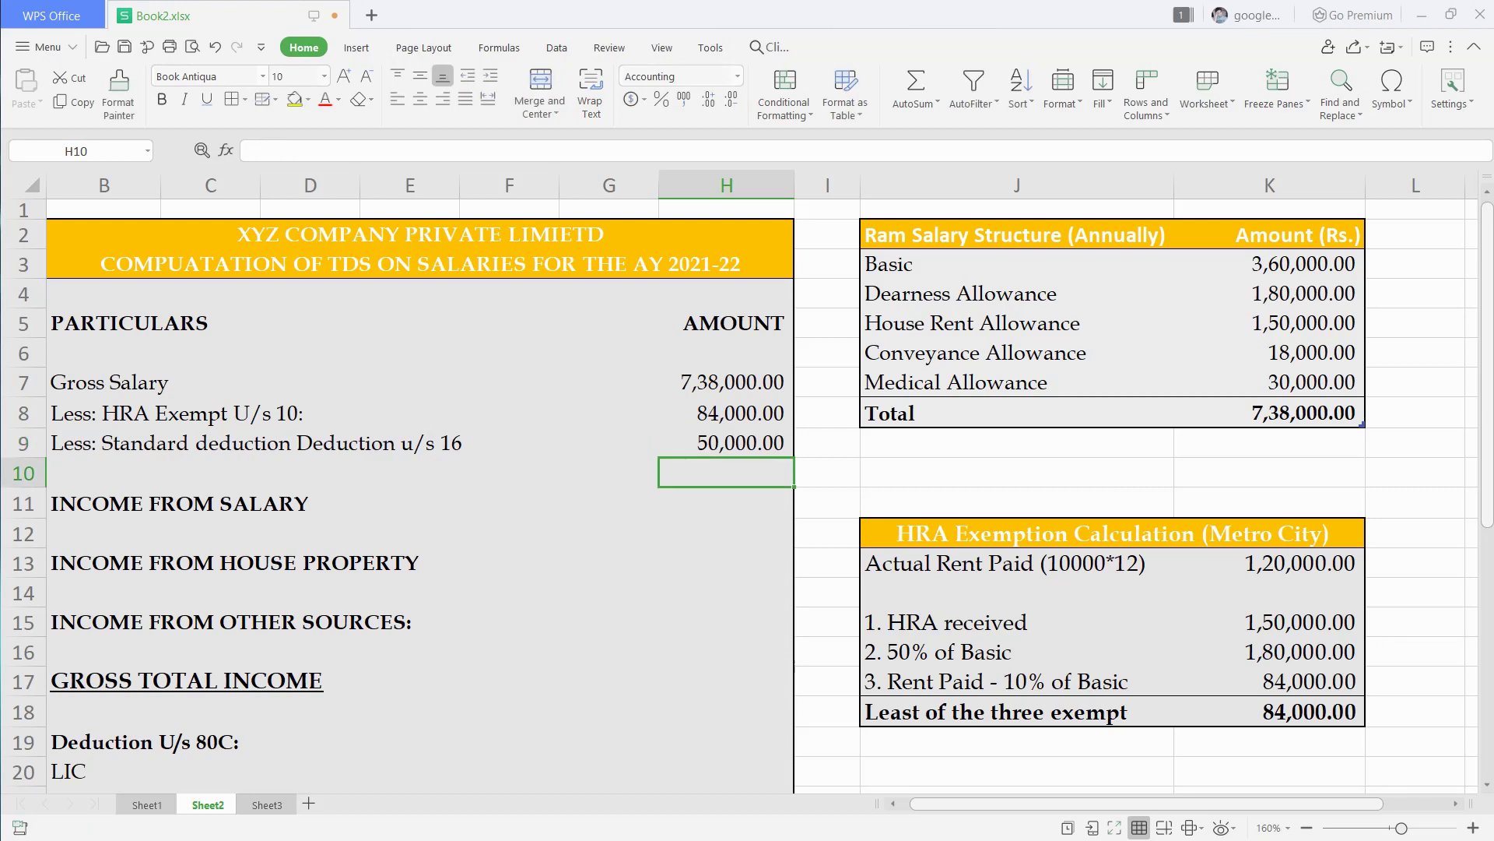
left_click(726, 503)
type("=")
key("Up")
key("Up")
key("Up")
key("Up")
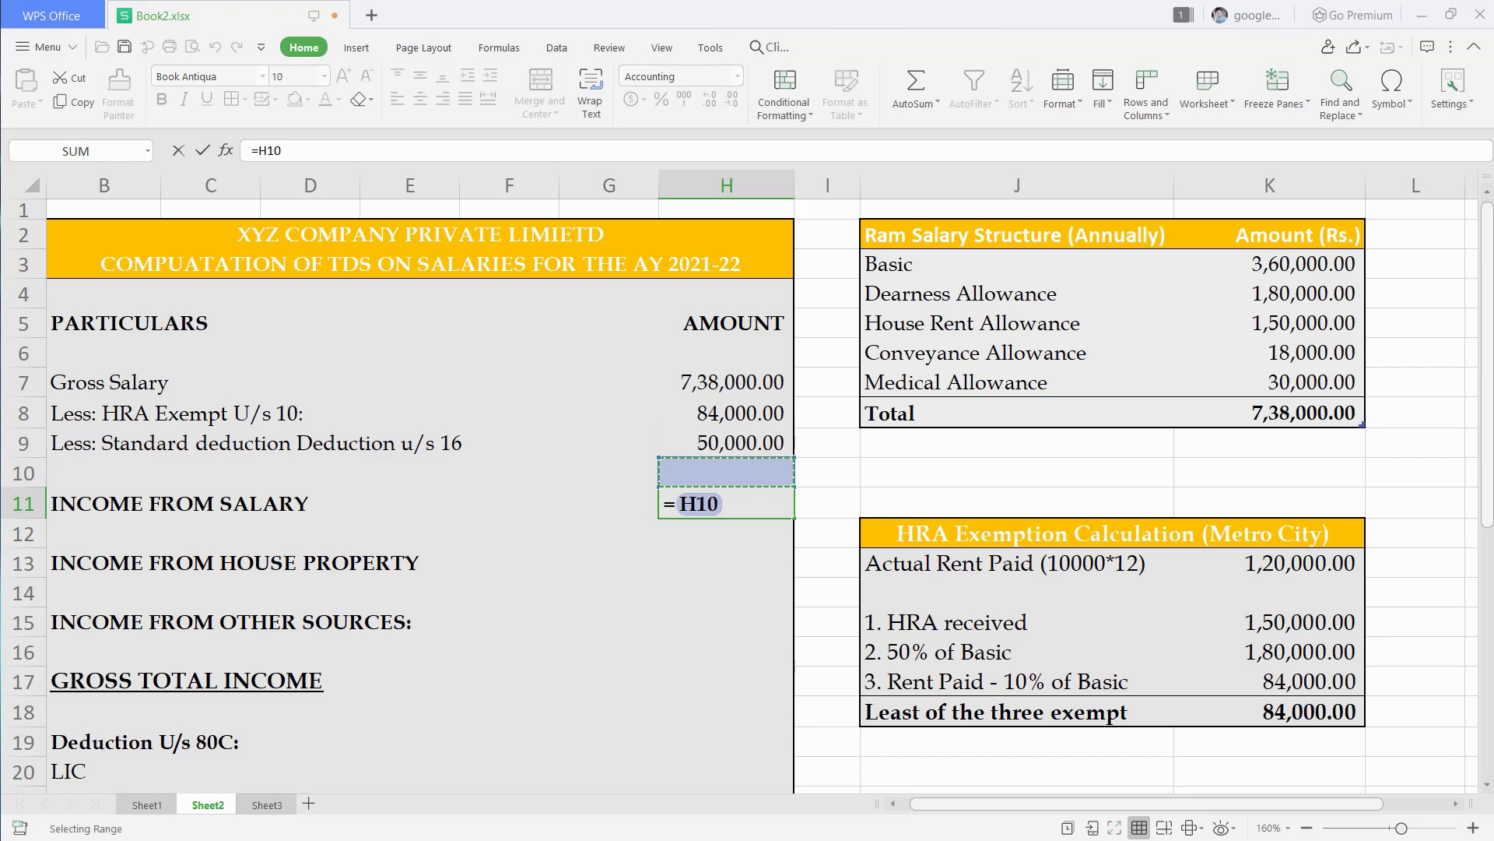
type("-")
key("Up")
key("Up")
key("Up")
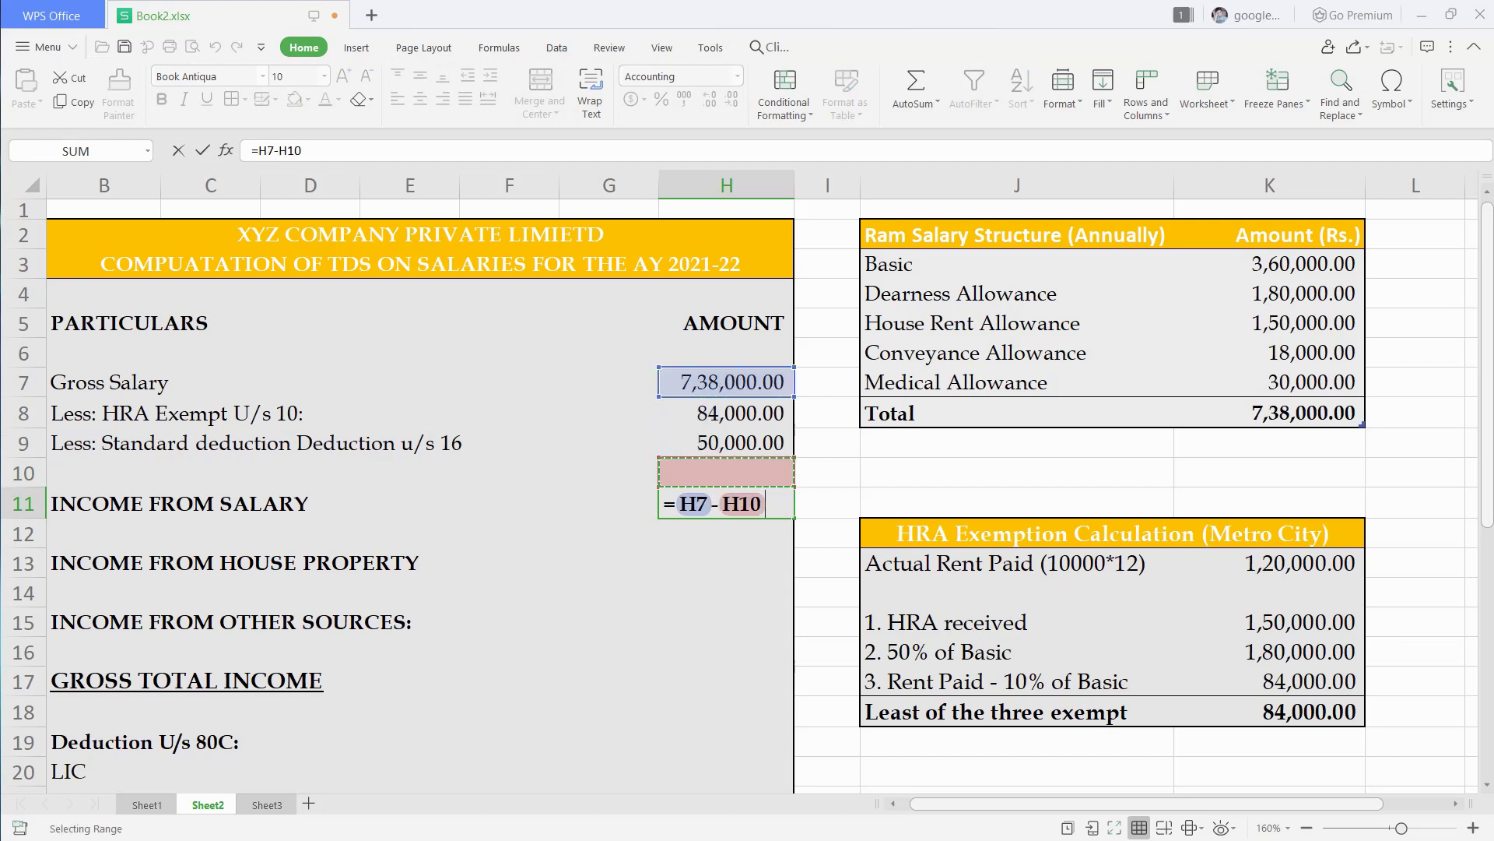
type("-")
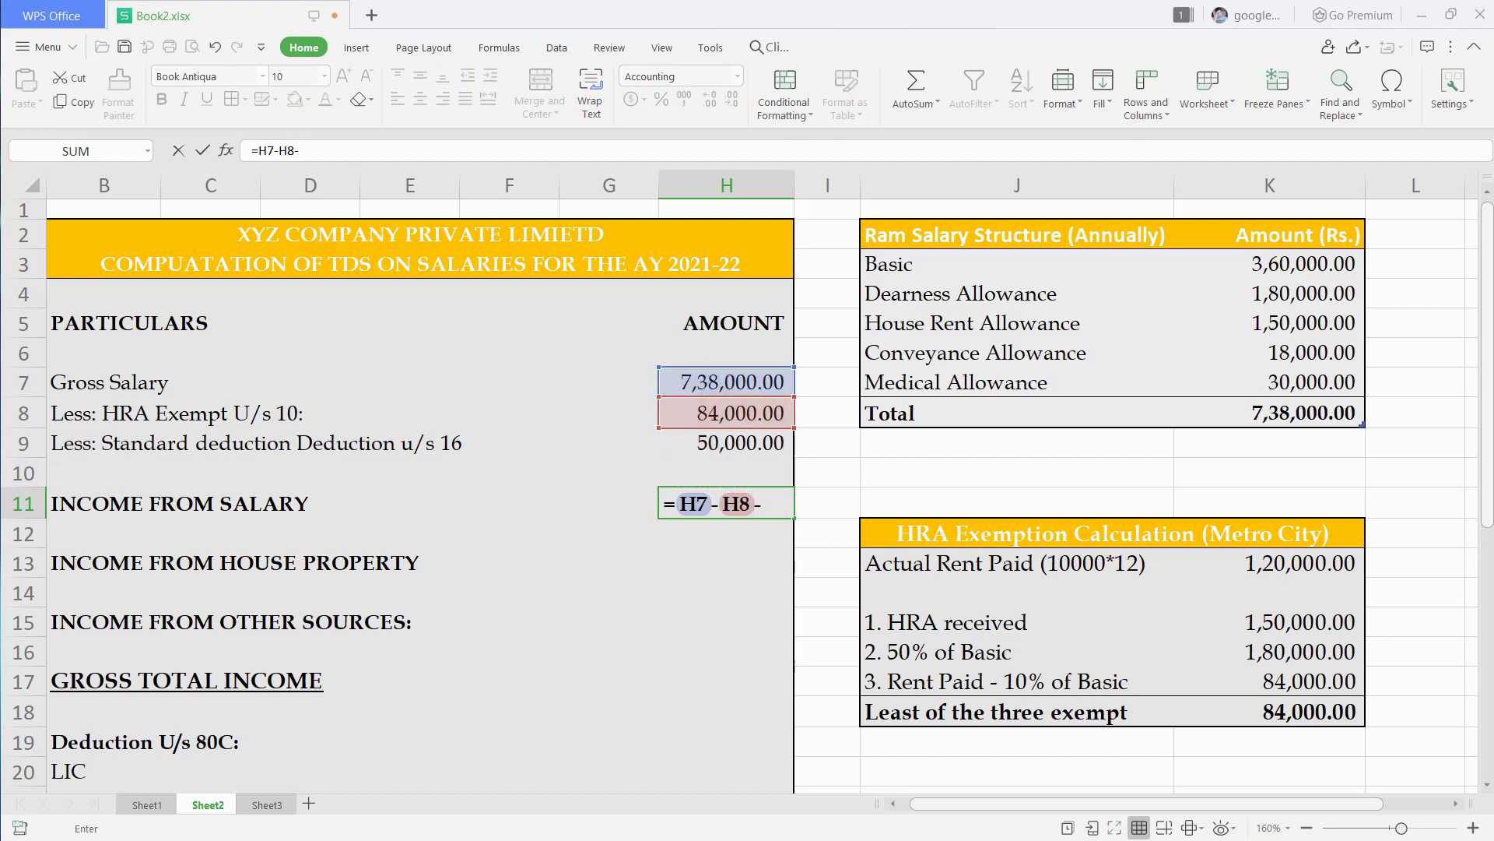
key("Up")
key("Up")
key("Return")
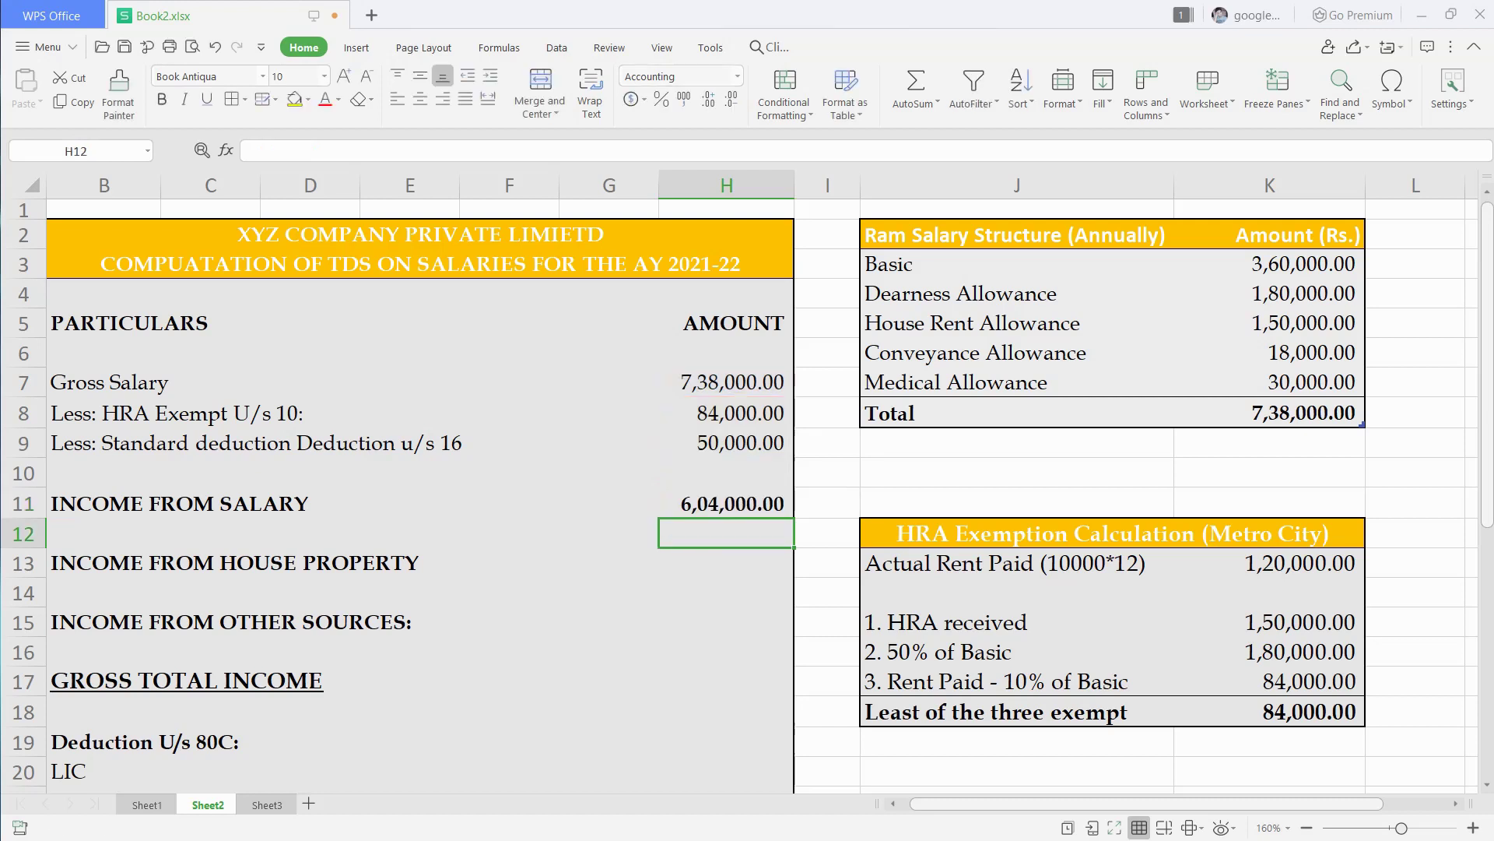
Set Gross Total Income to =SUM(H11:H16), giving 6,04,000.00
type("=sum")
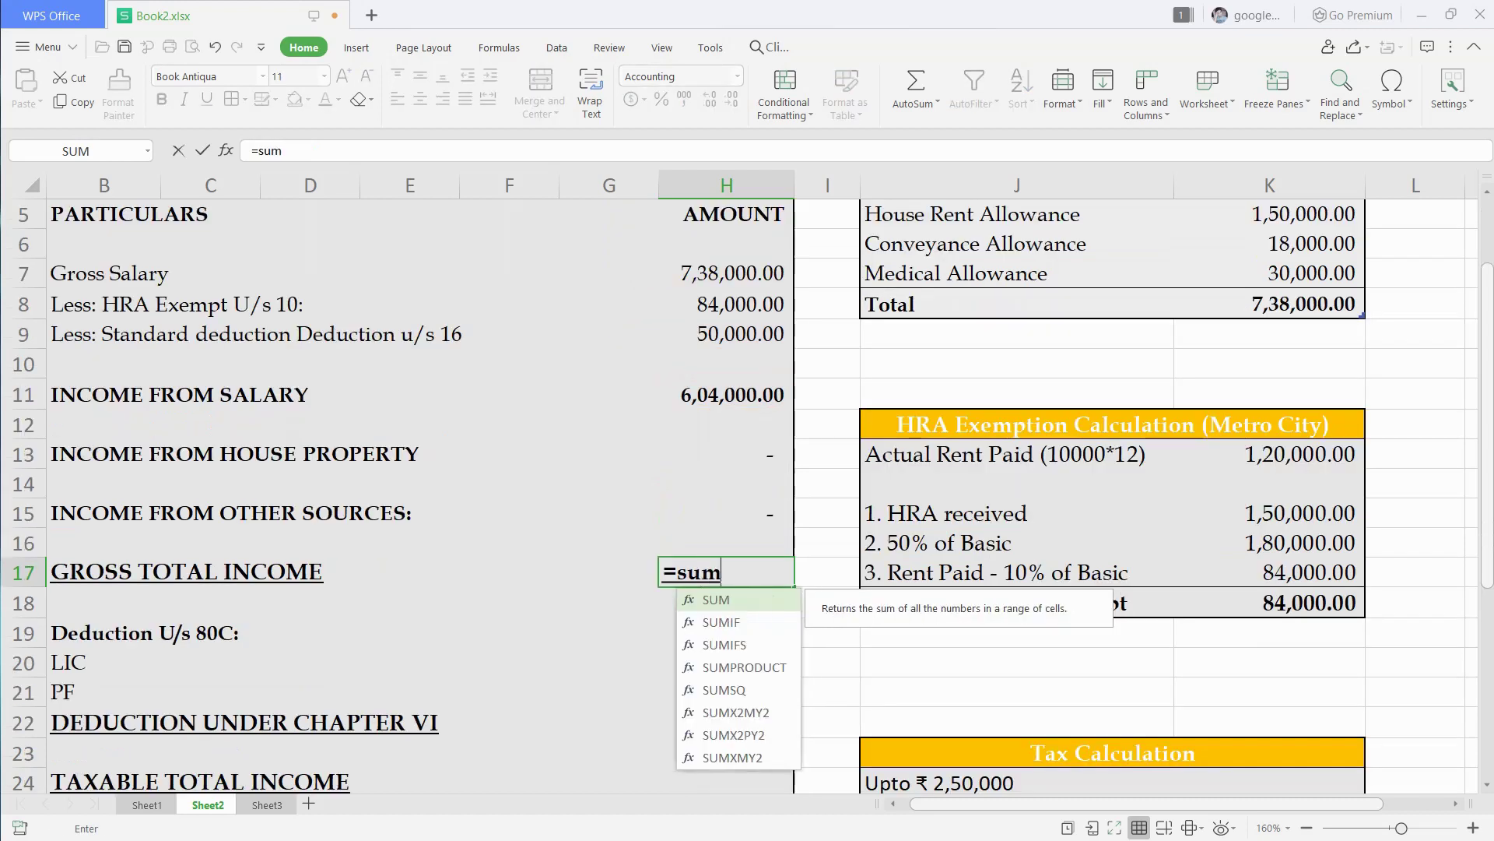
key("Tab")
key("Up")
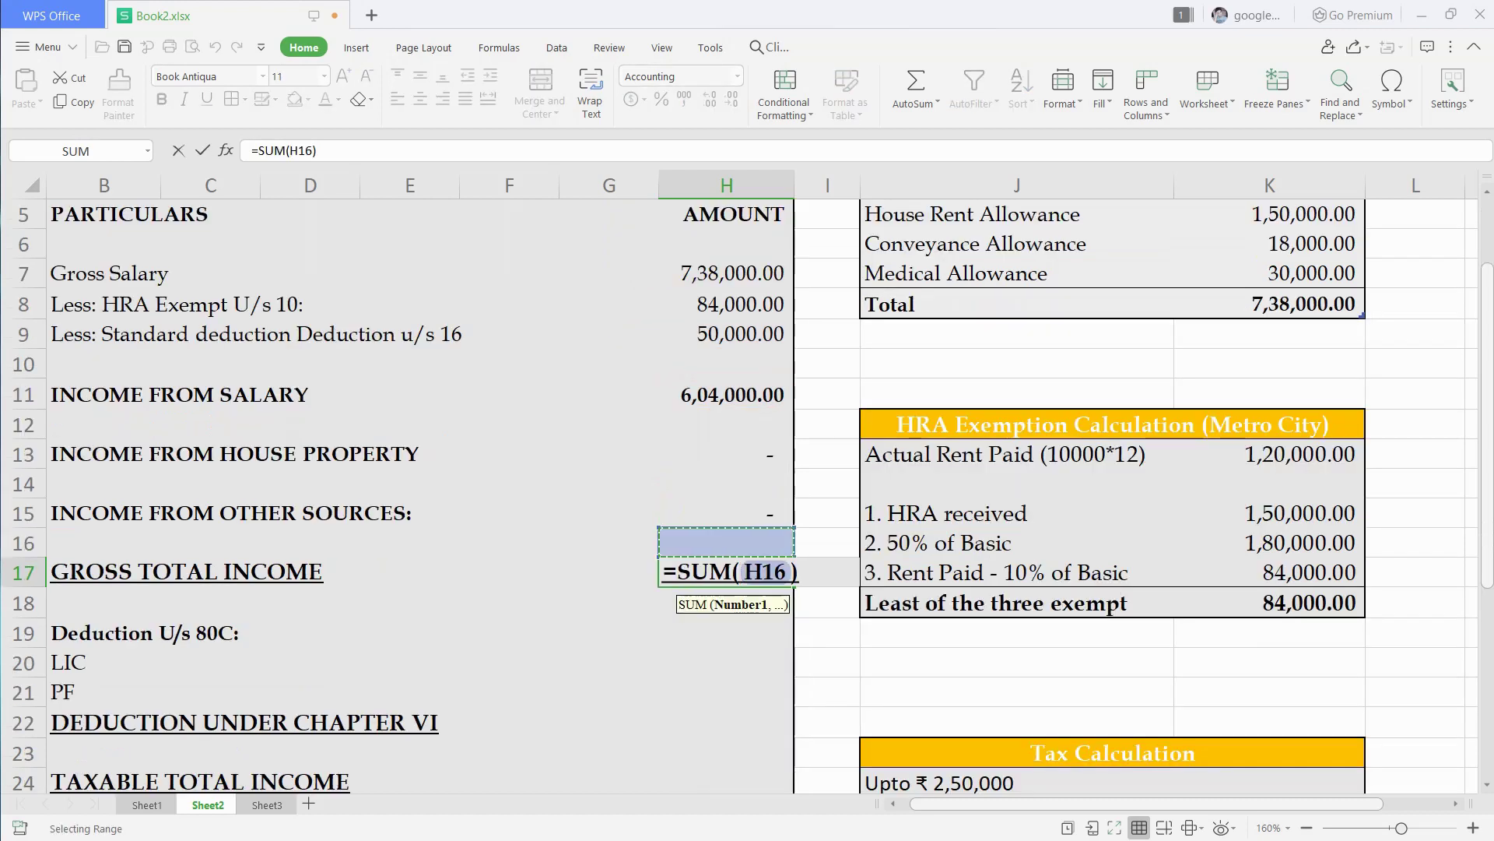
key("shift+Up")
key("shift+Up")
key("shift+Up")
key("shift+Up")
key("shift+Up")
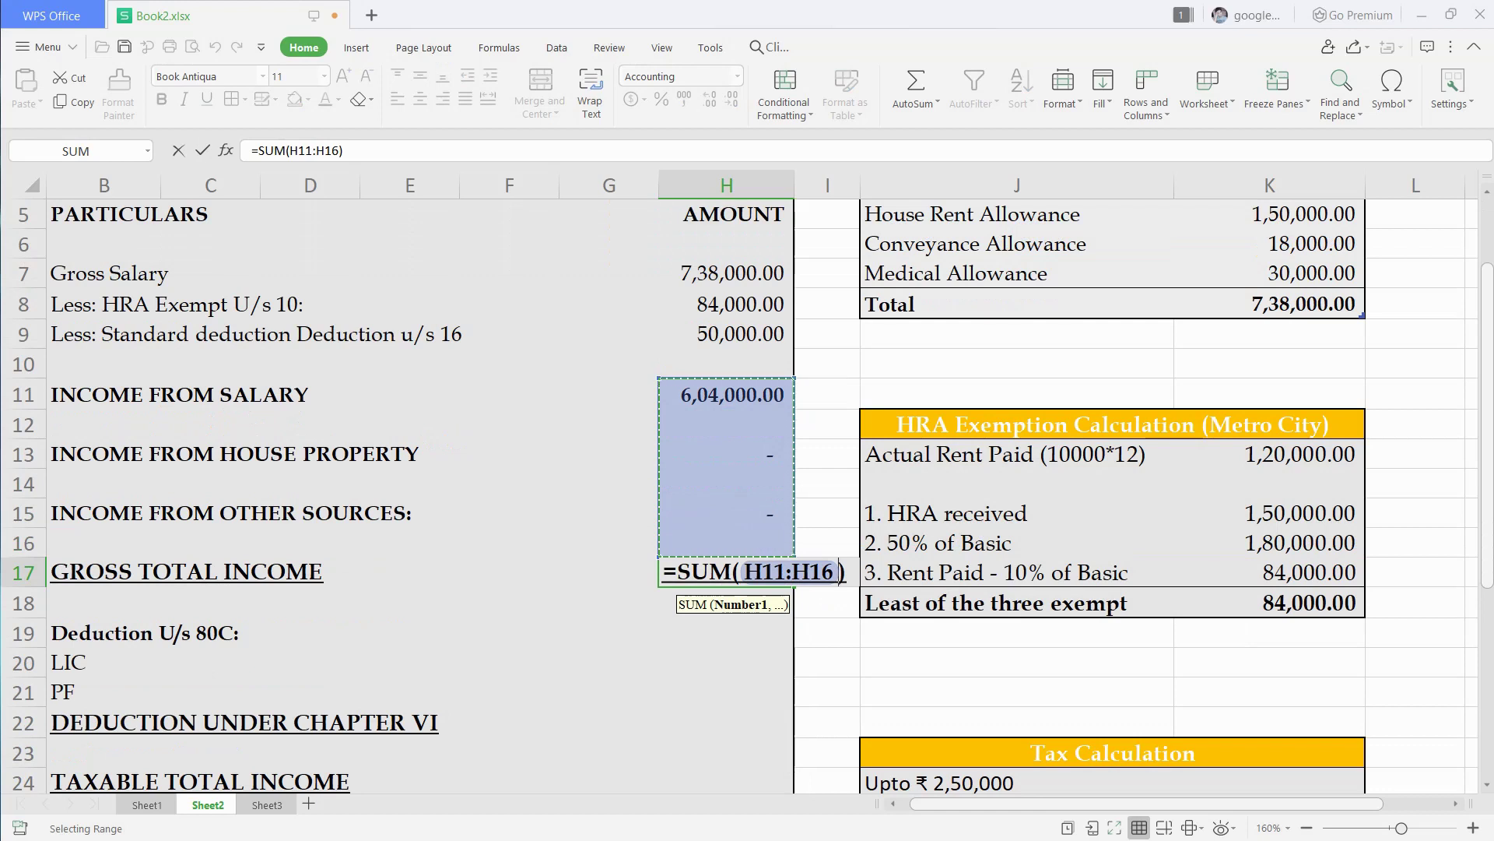
key("Return")
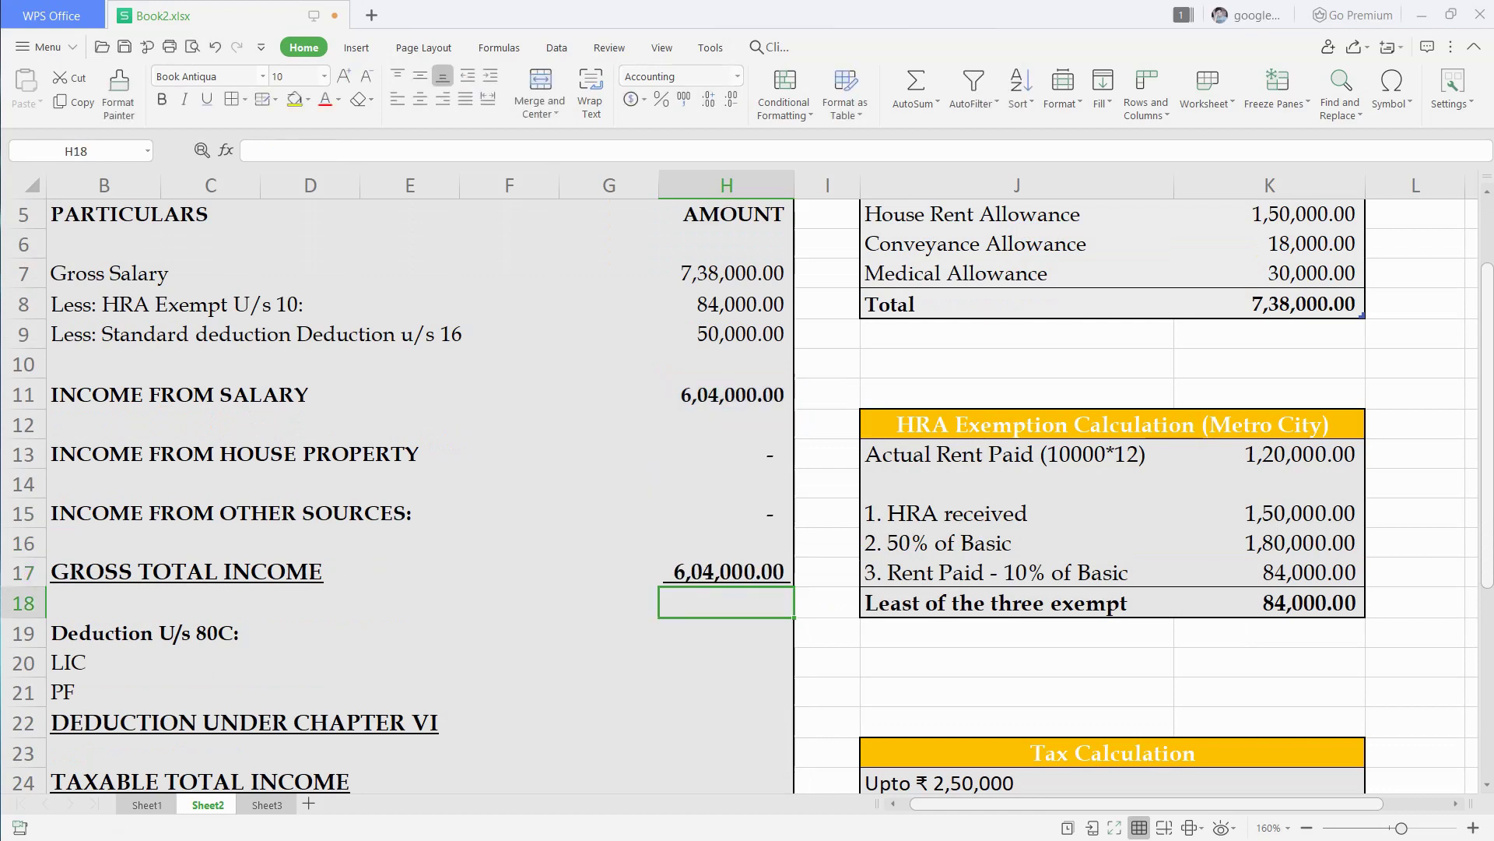
key("Down")
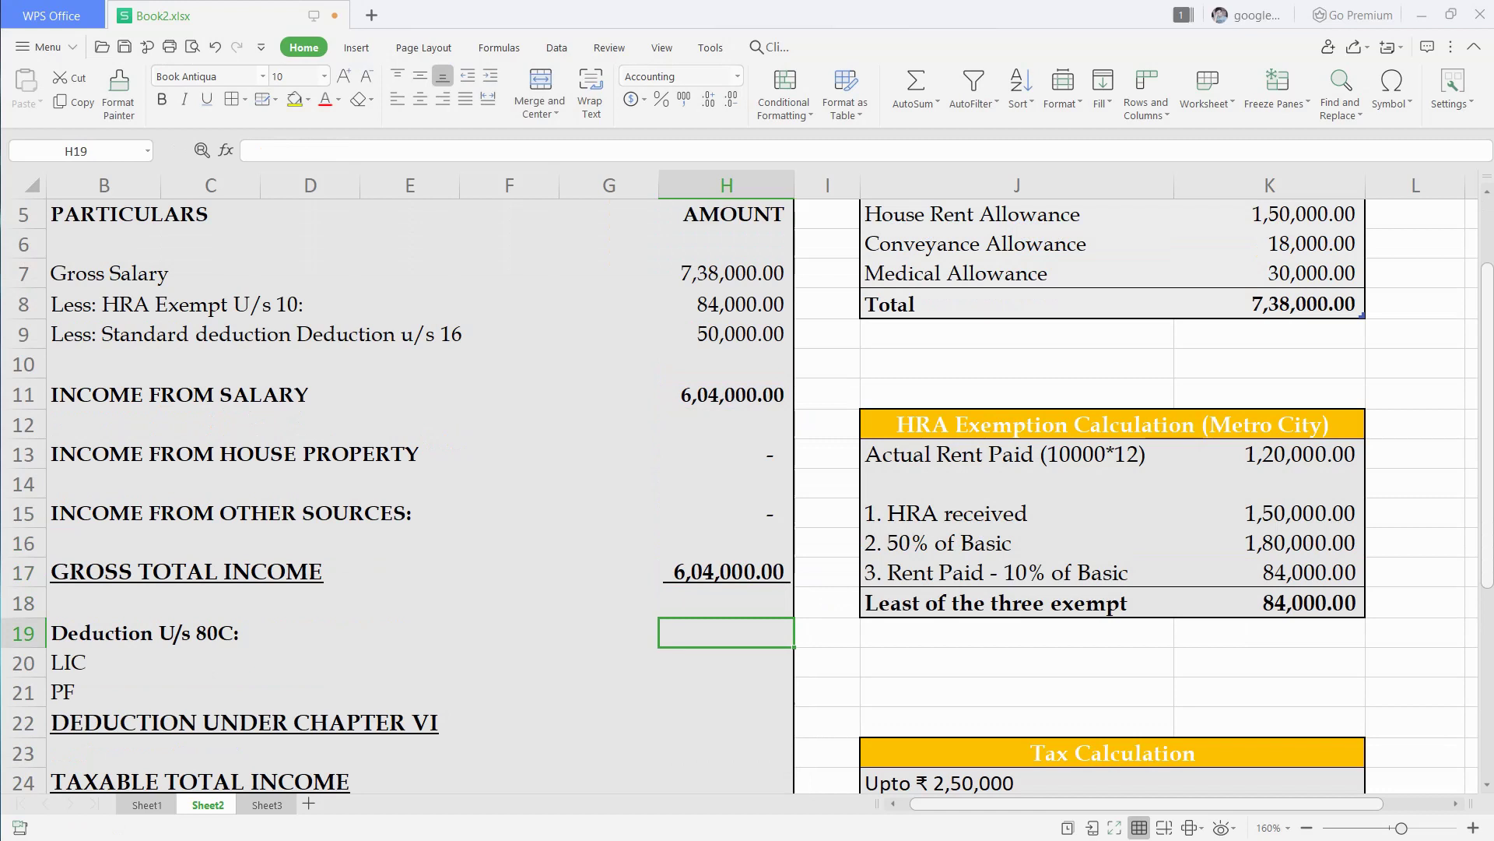
Enter 20,000 under Deduction U/s 80C and set LIC to =(K3+K4)*12%, giving 64,800.00
type("20000")
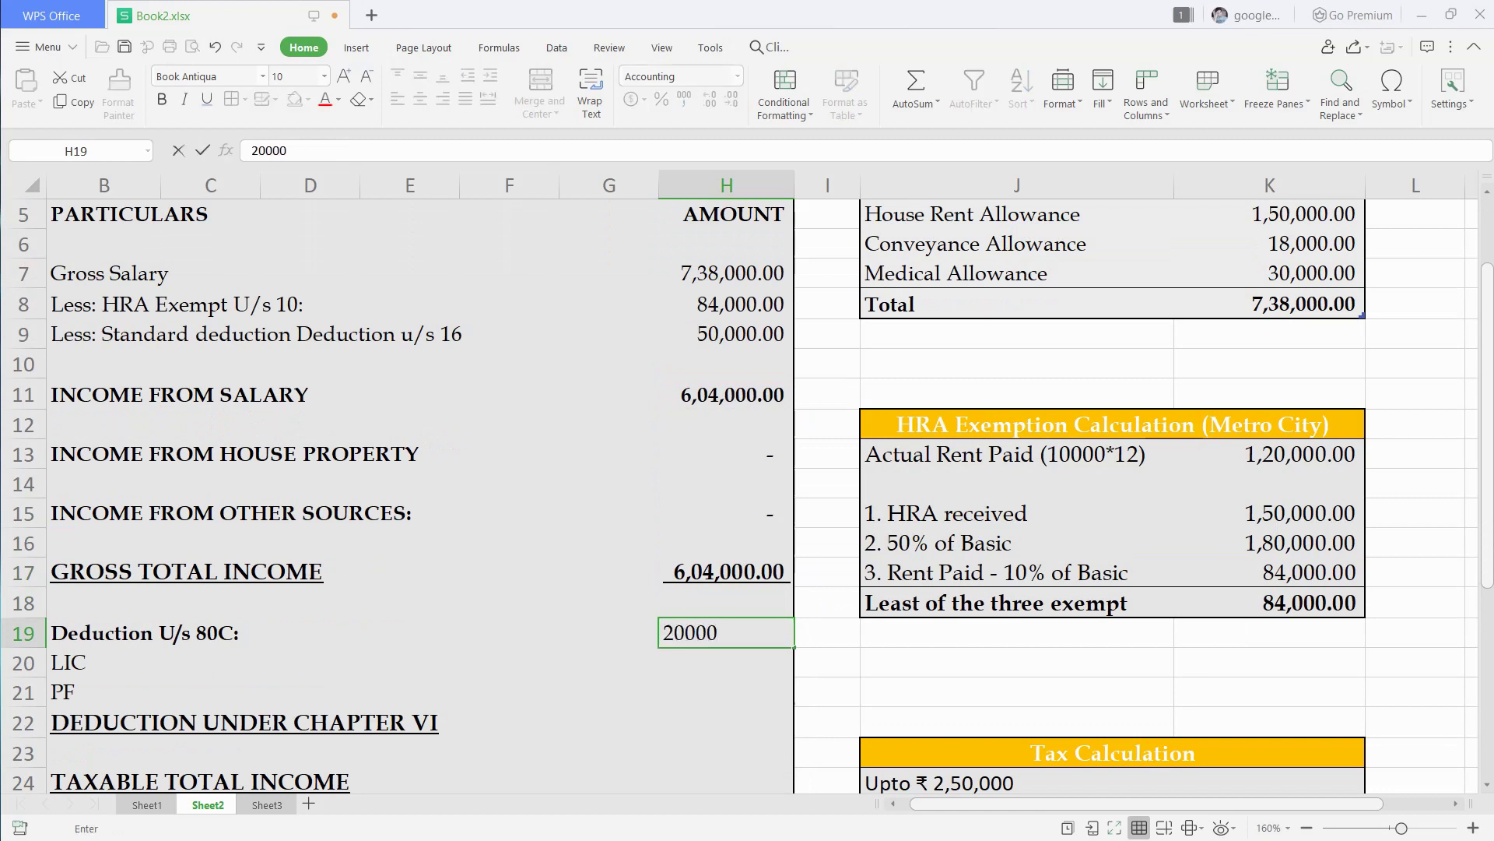
key("Return")
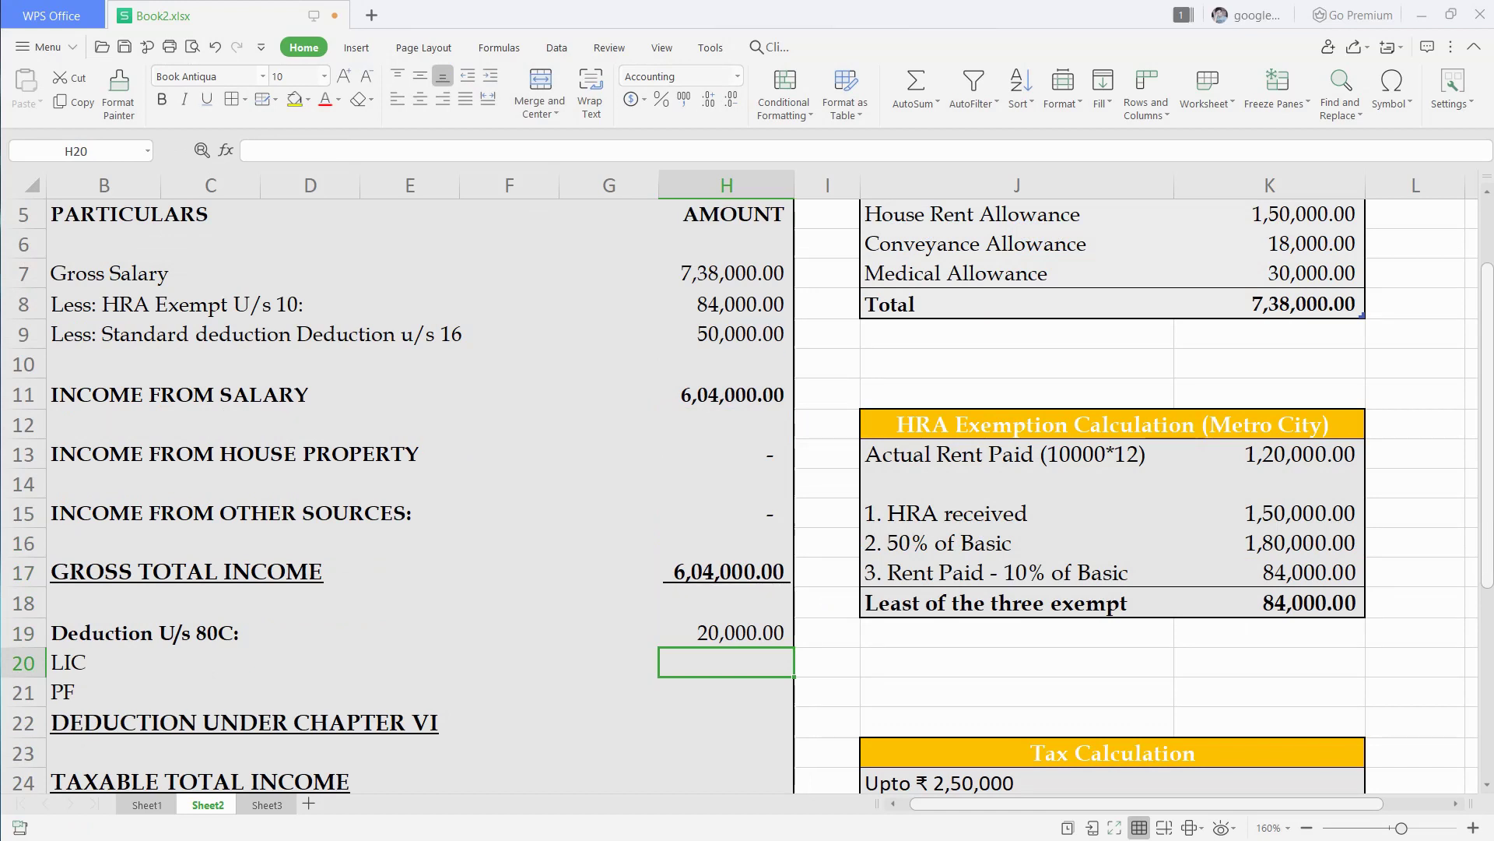
type("=")
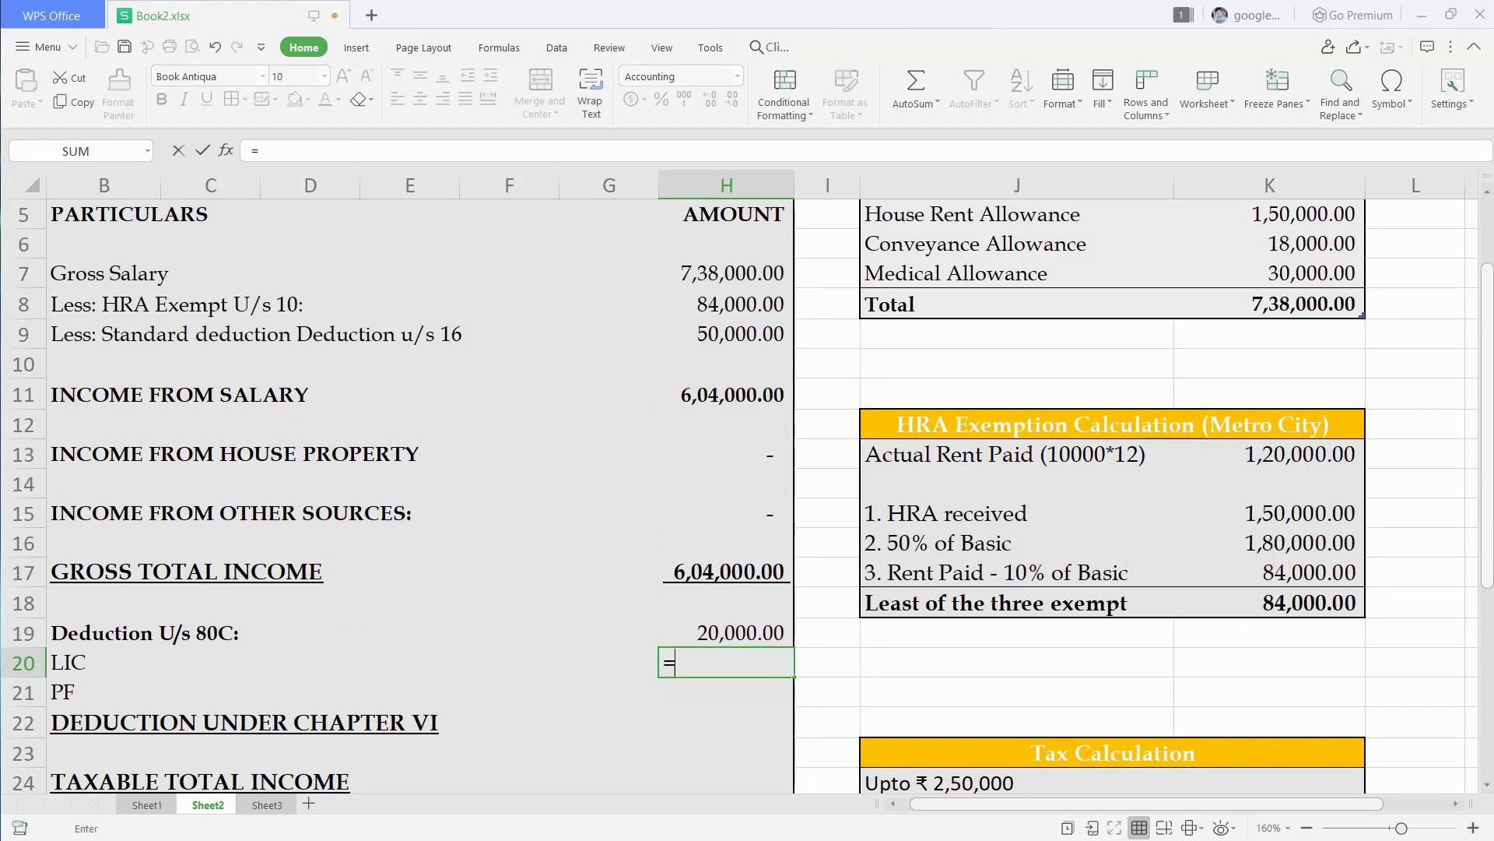
type("(")
scroll(747, 495, "up", 1)
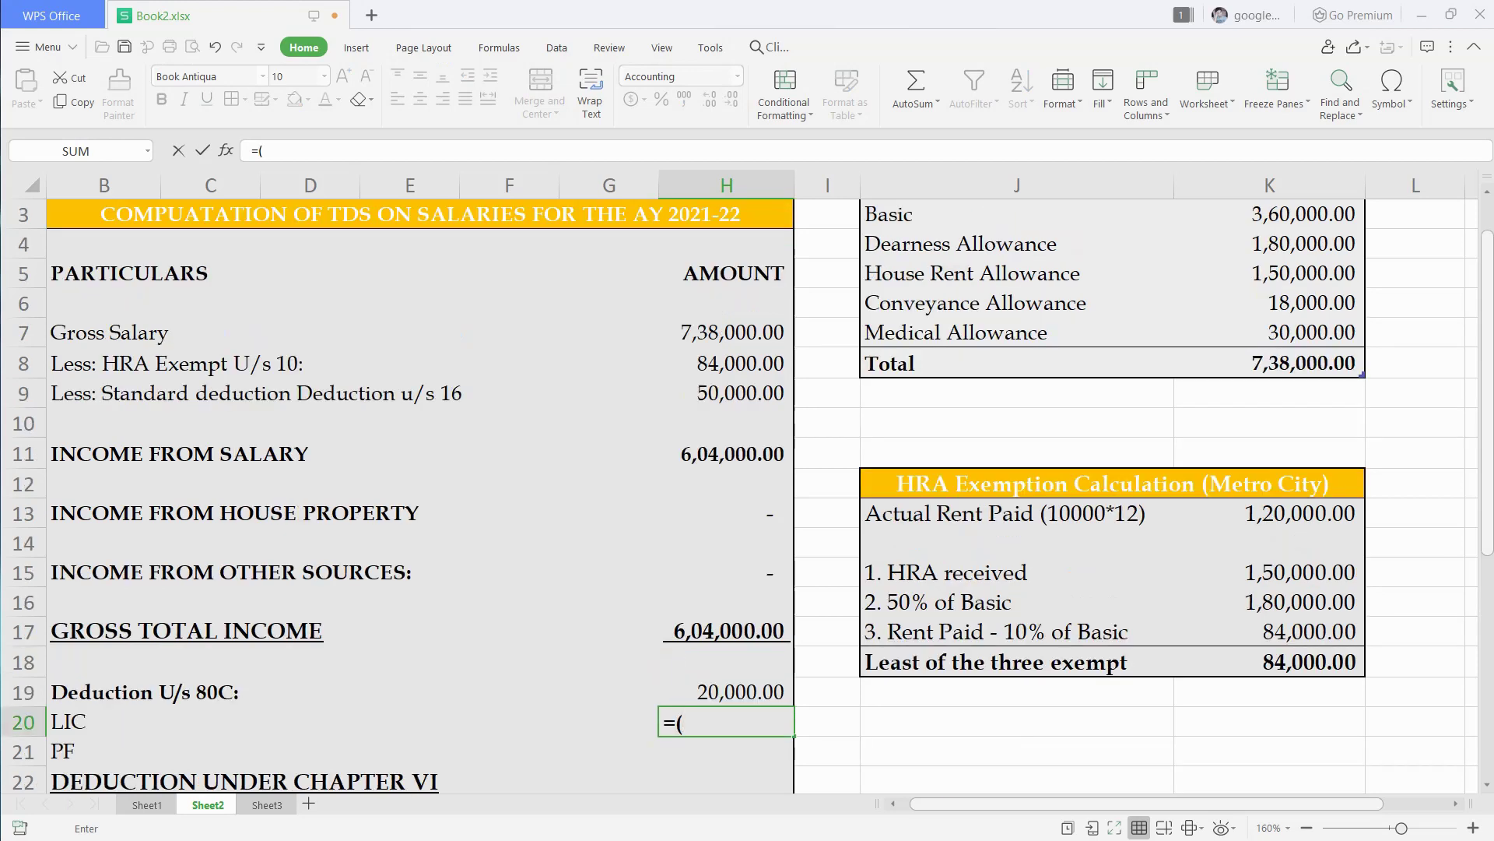
scroll(747, 496, "up", 1)
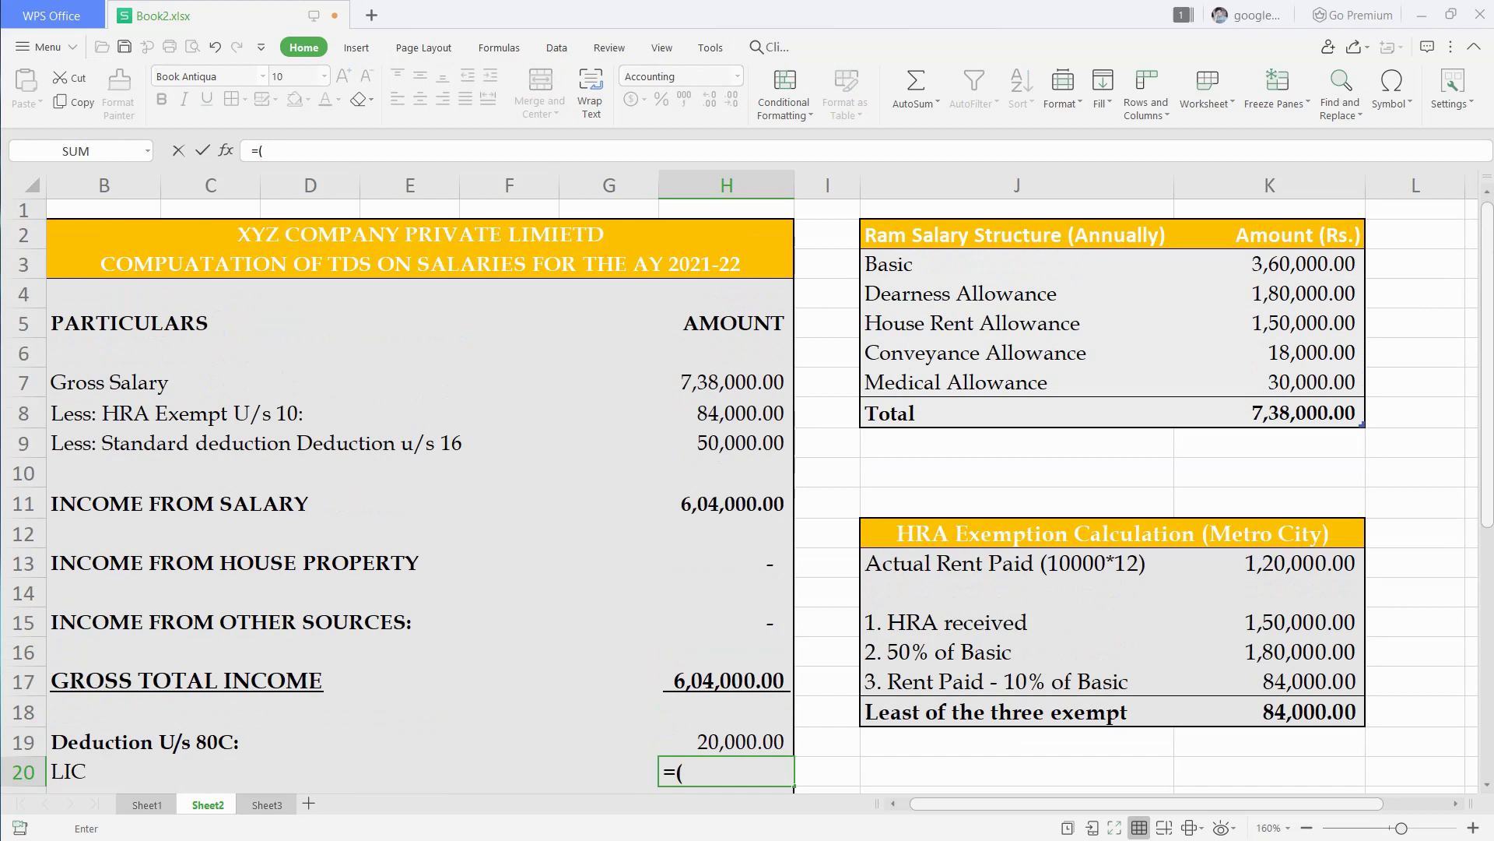
left_click(1268, 264)
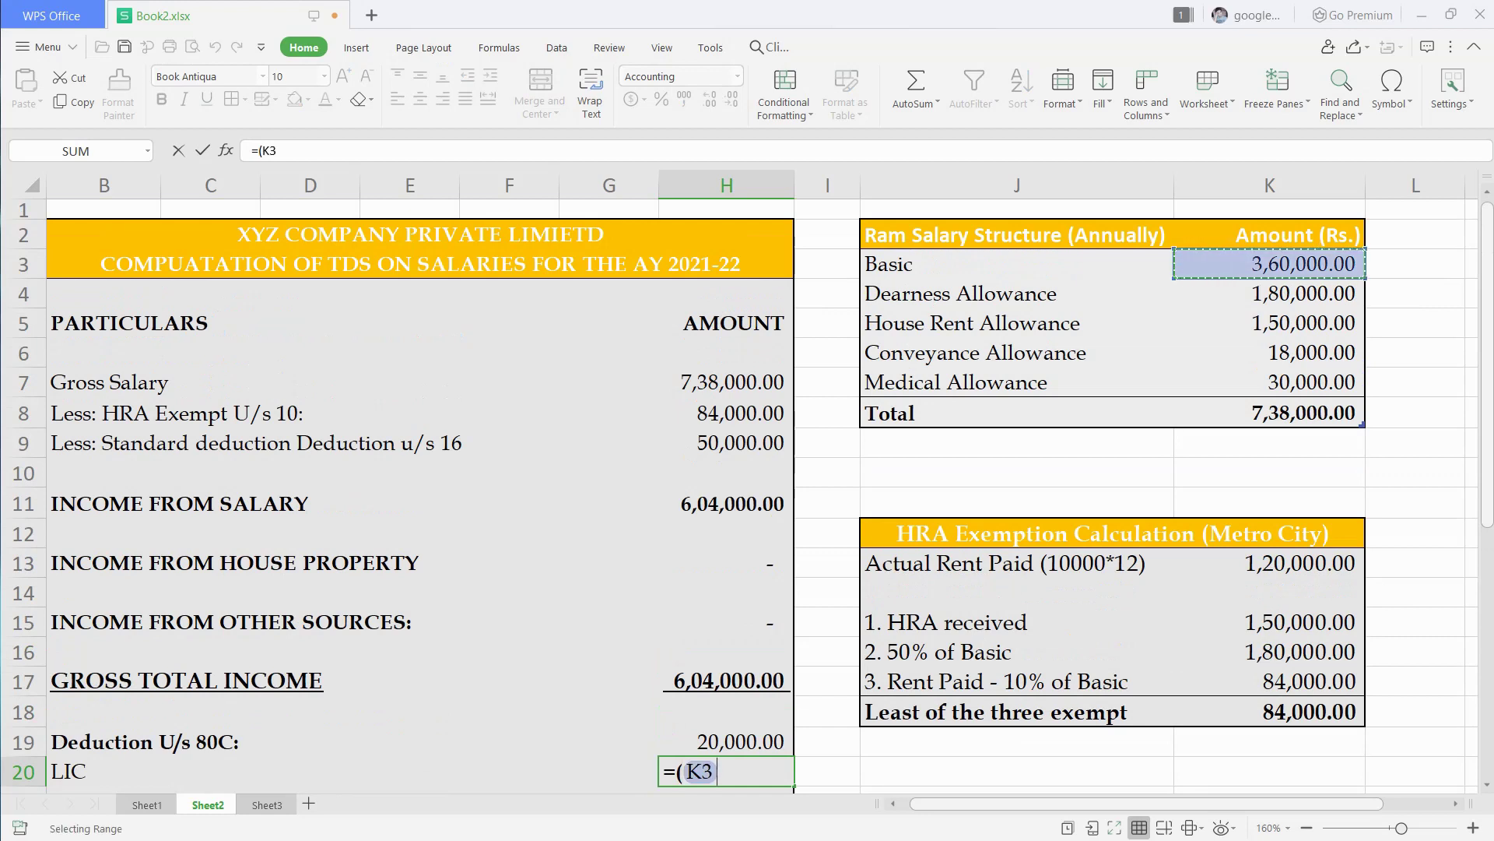
type("+")
left_click(1269, 293)
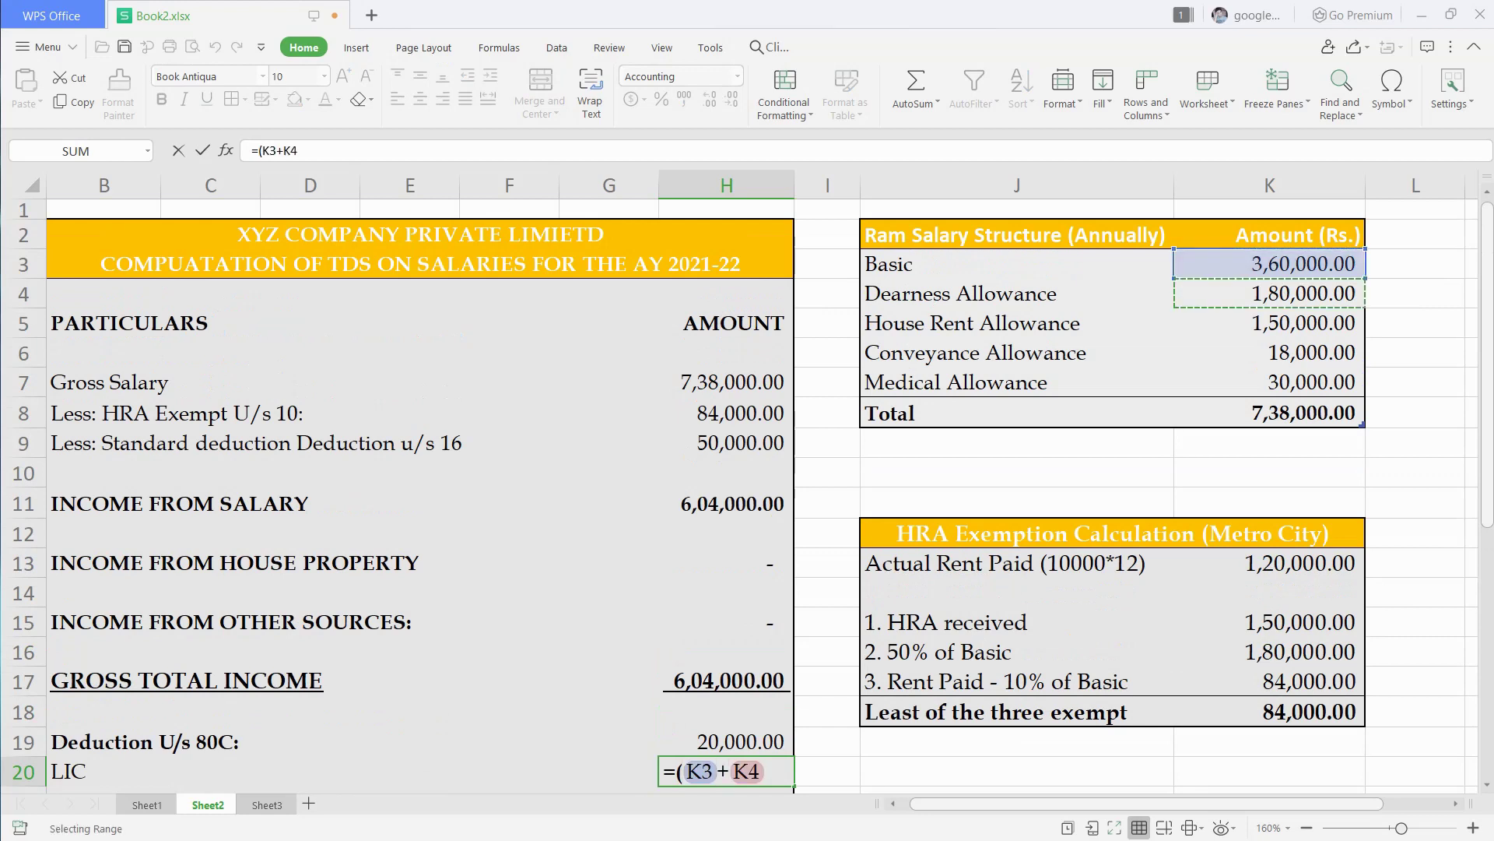
type(")")
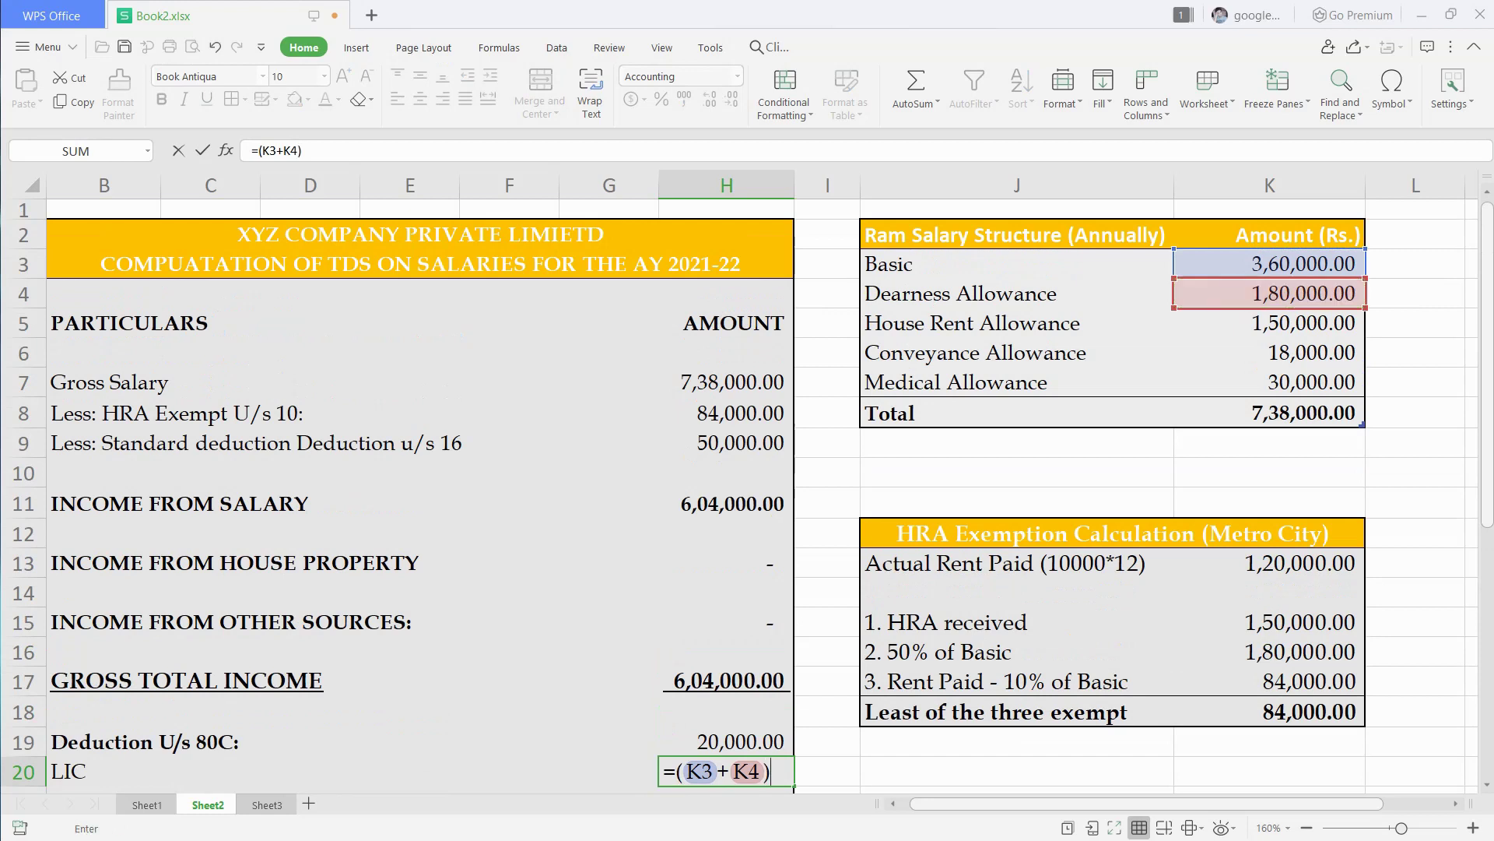
scroll(747, 498, "down", 2)
scroll(747, 498, "down", 1)
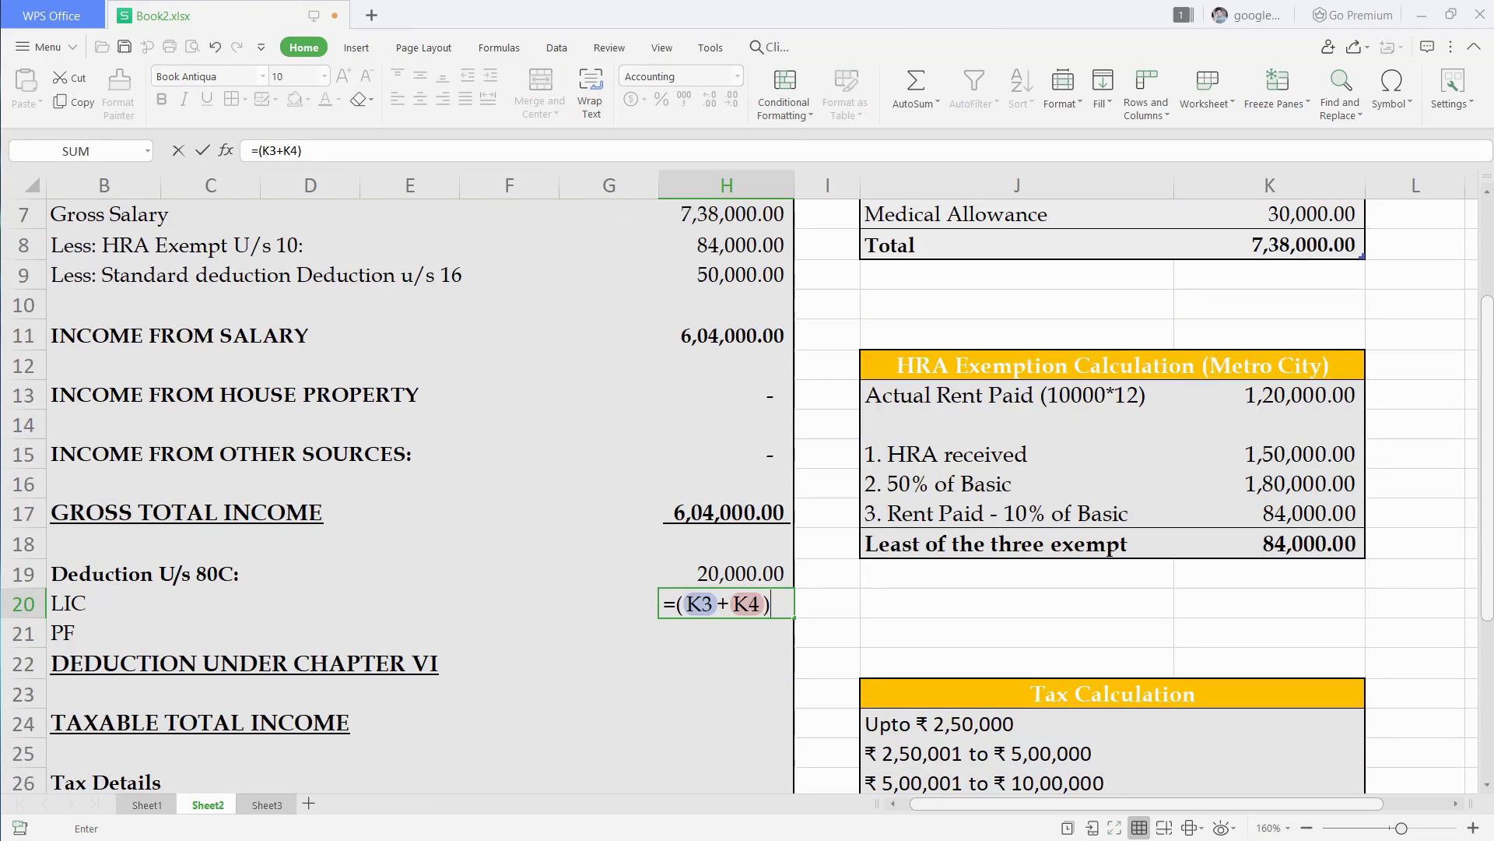
type("*12")
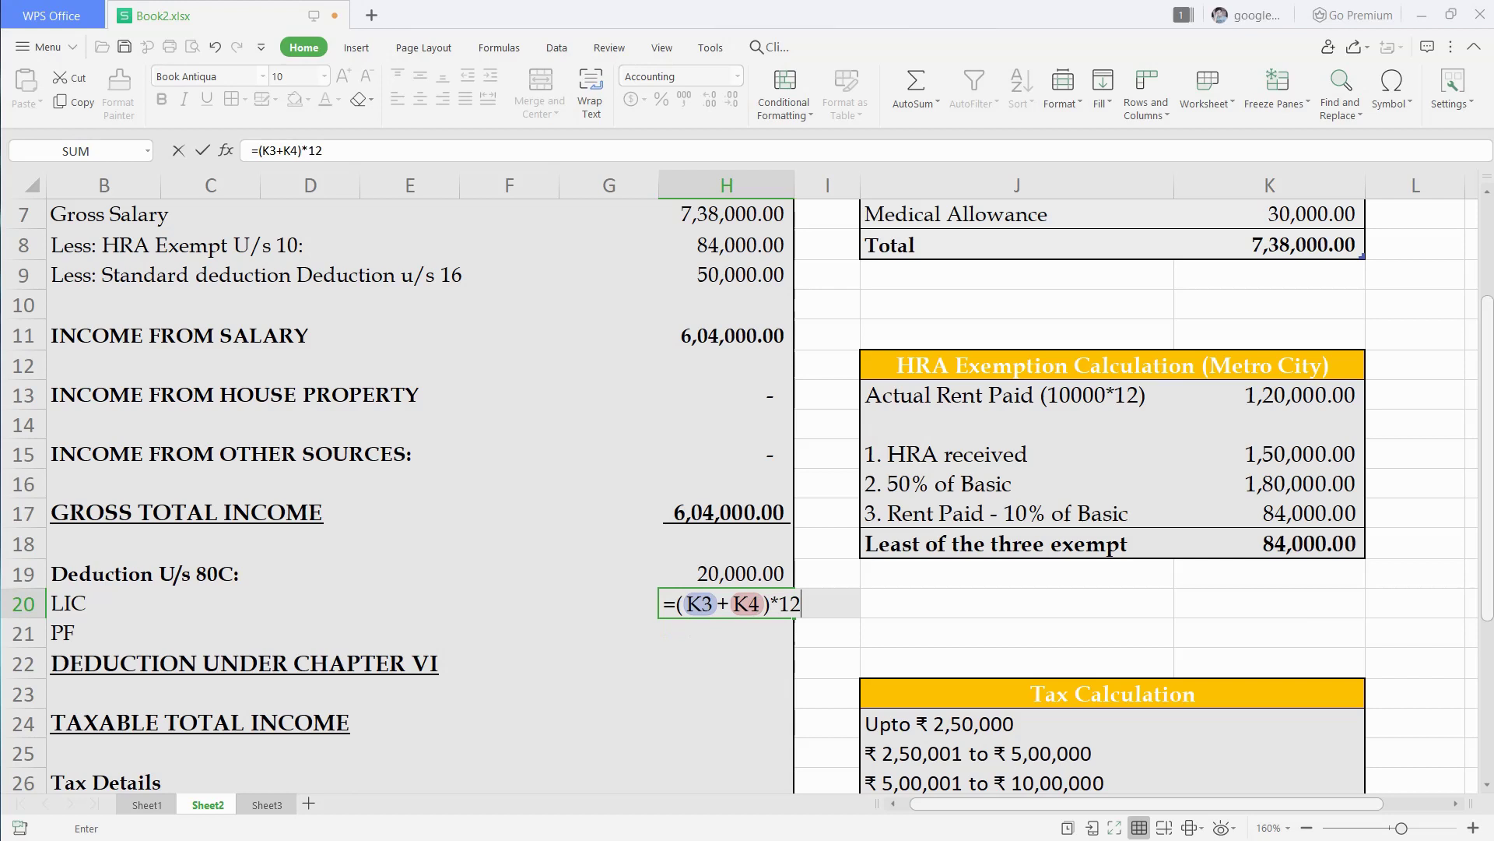
type("%")
key("Return")
AutoSum the Chapter VI deductions in H22, totalling 84,800.00
key("Down")
key("alt+equal")
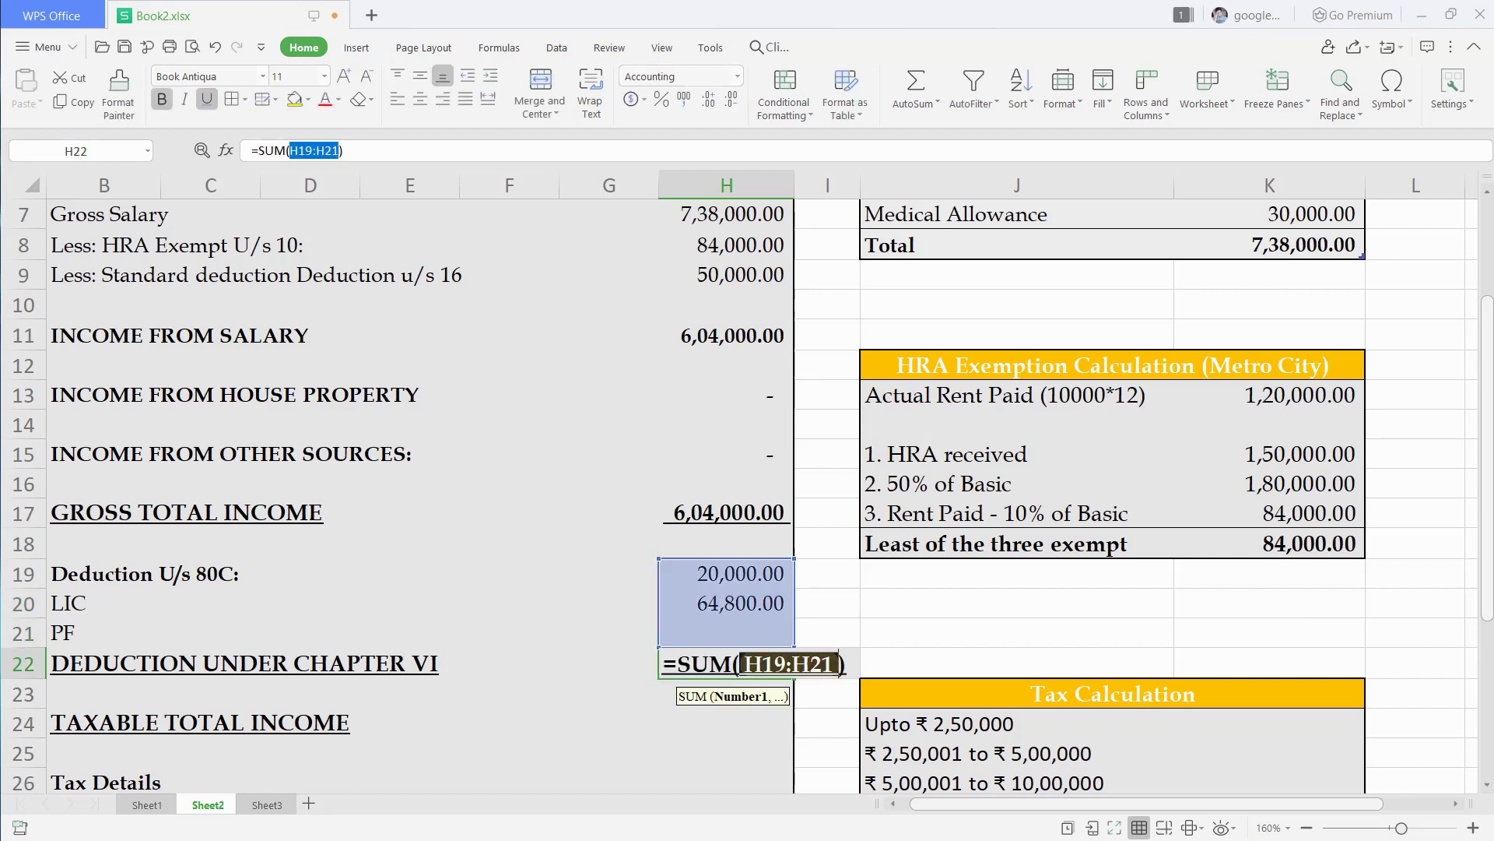
key("Return")
Enter =H17-H22 as Taxable Total Income, showing 5,19,200.00
key("Down")
scroll(748, 482, "down", 2)
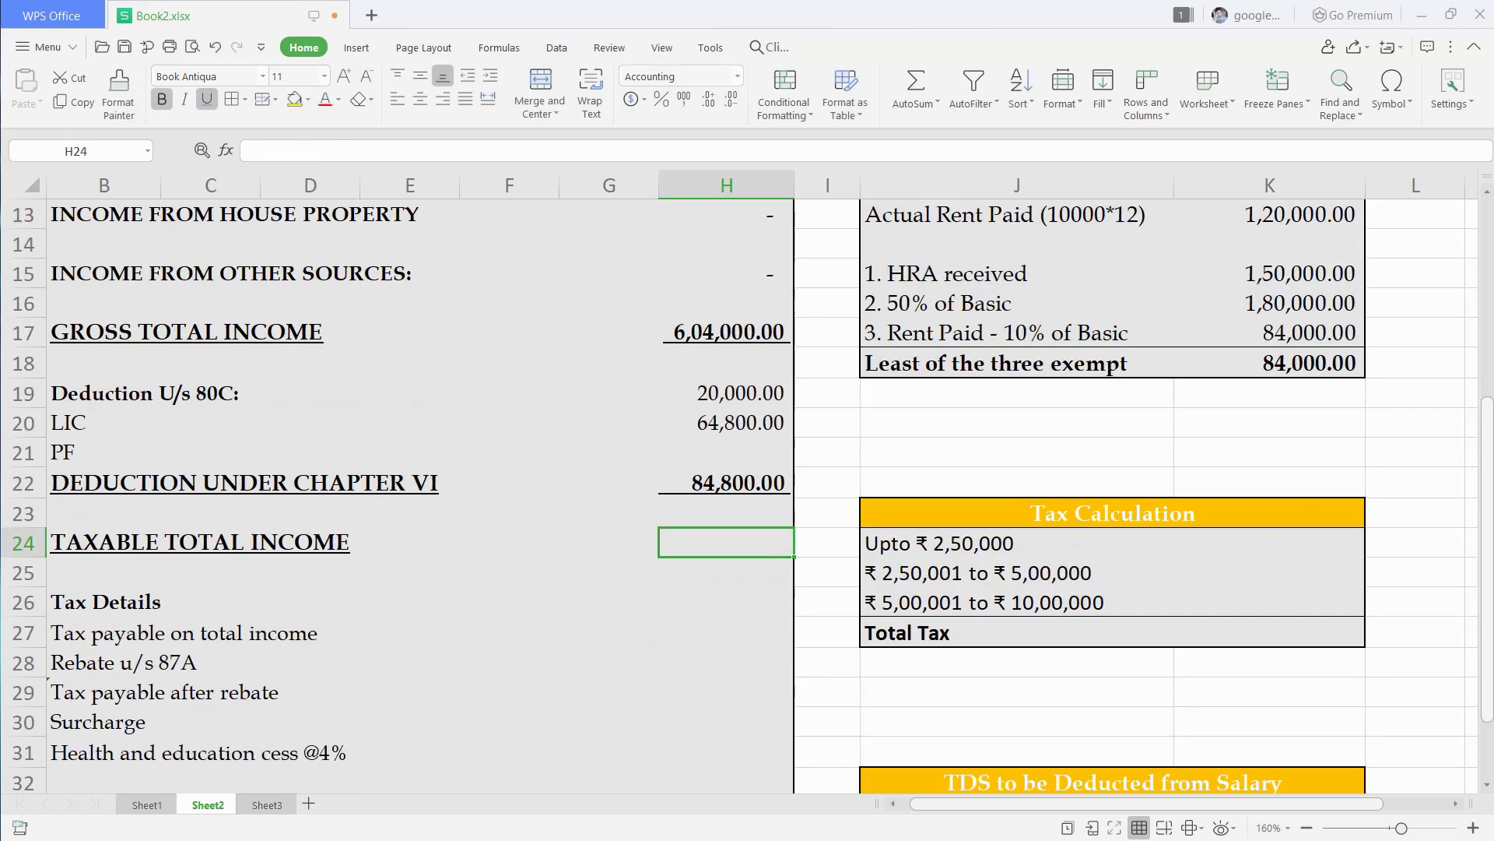
type("=")
key("Up")
key("Up")
key("Up")
key("Up")
key("Up")
key("Up")
key("Up")
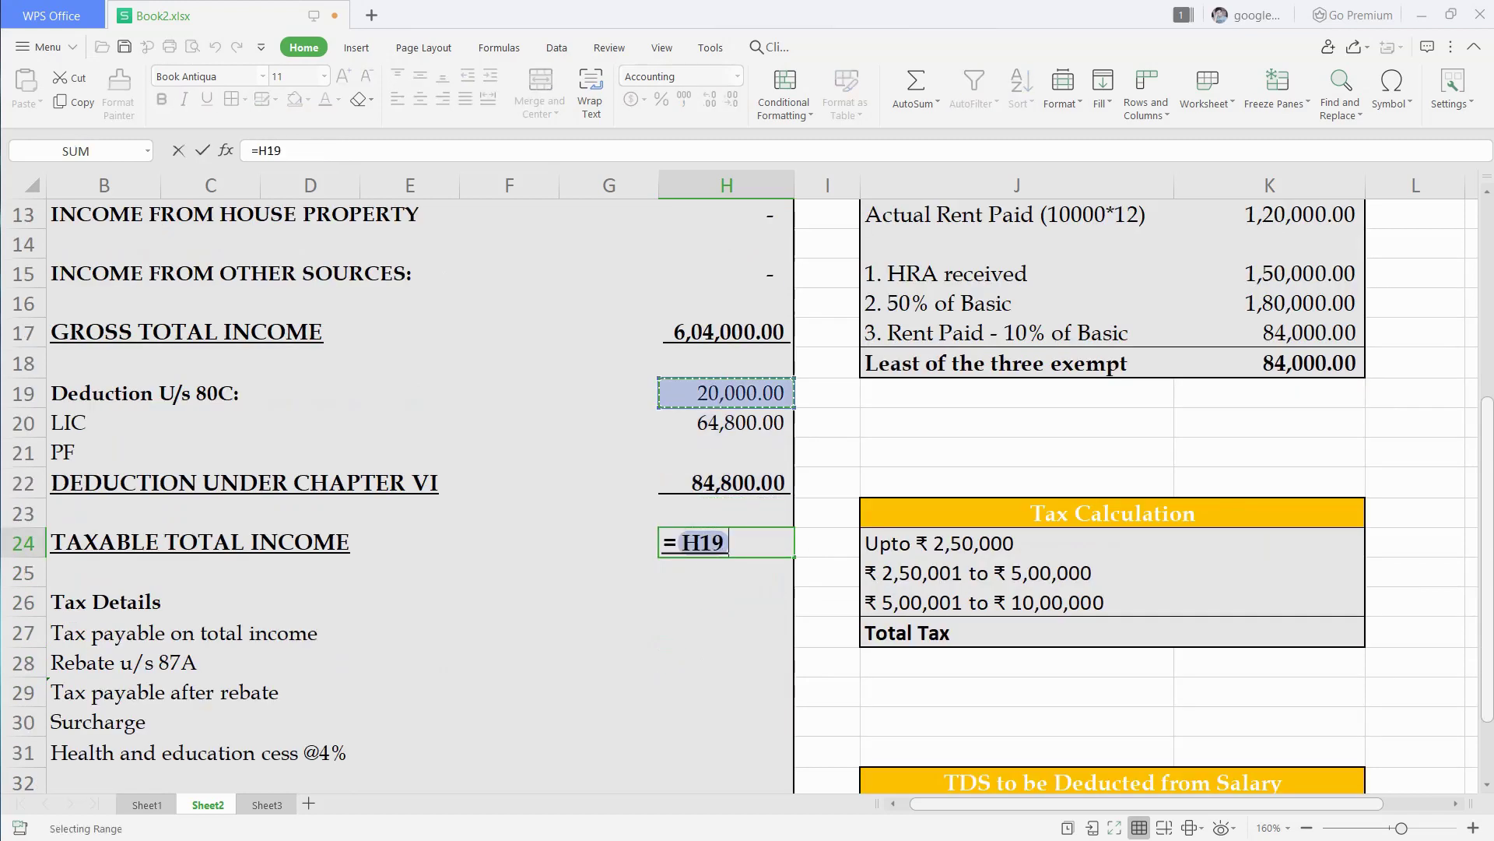
type("-")
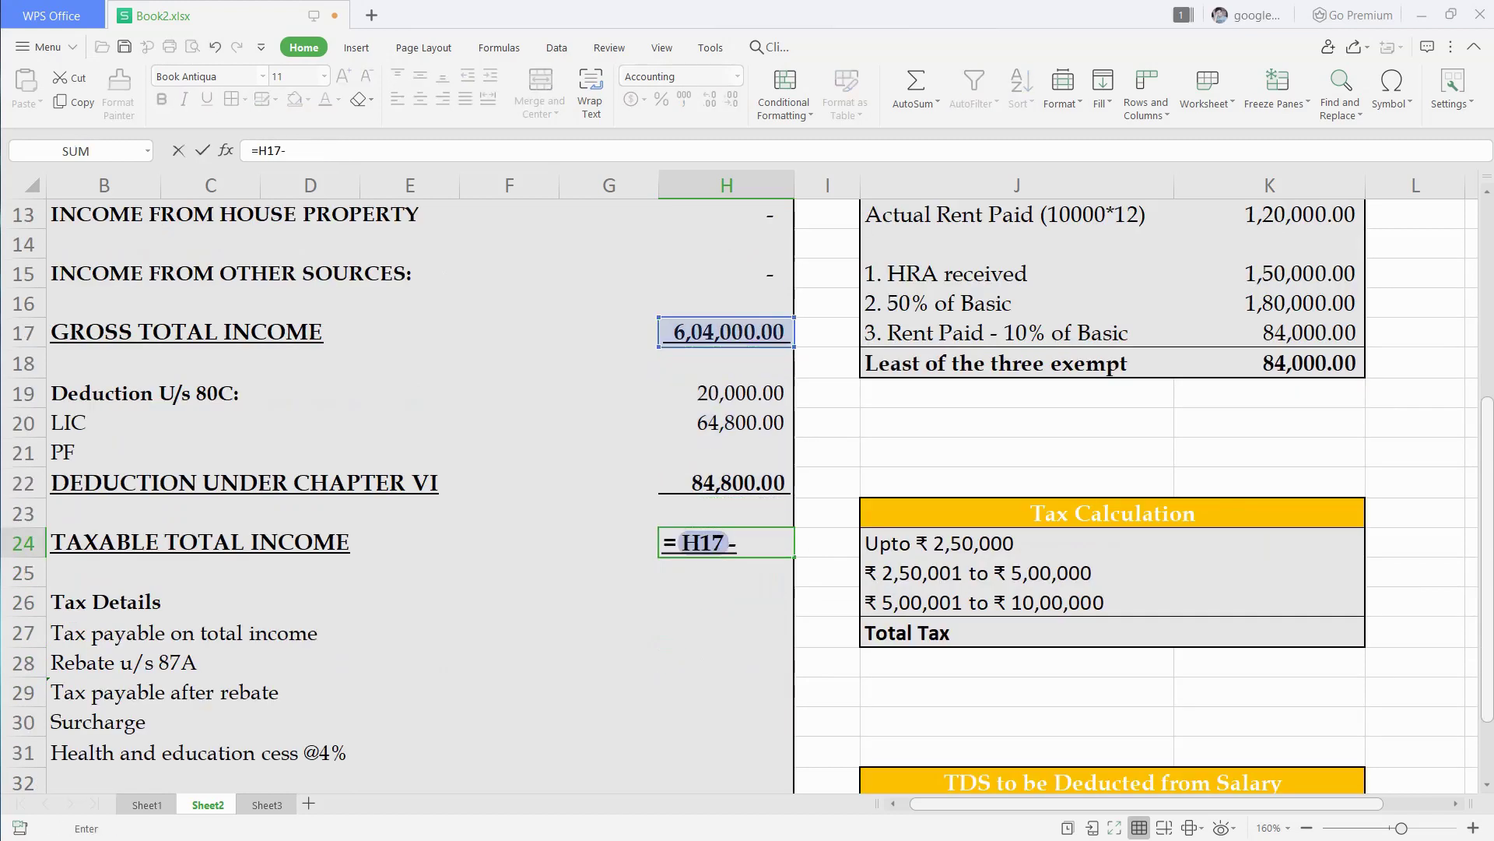
key("Up")
key("Up")
key("Return")
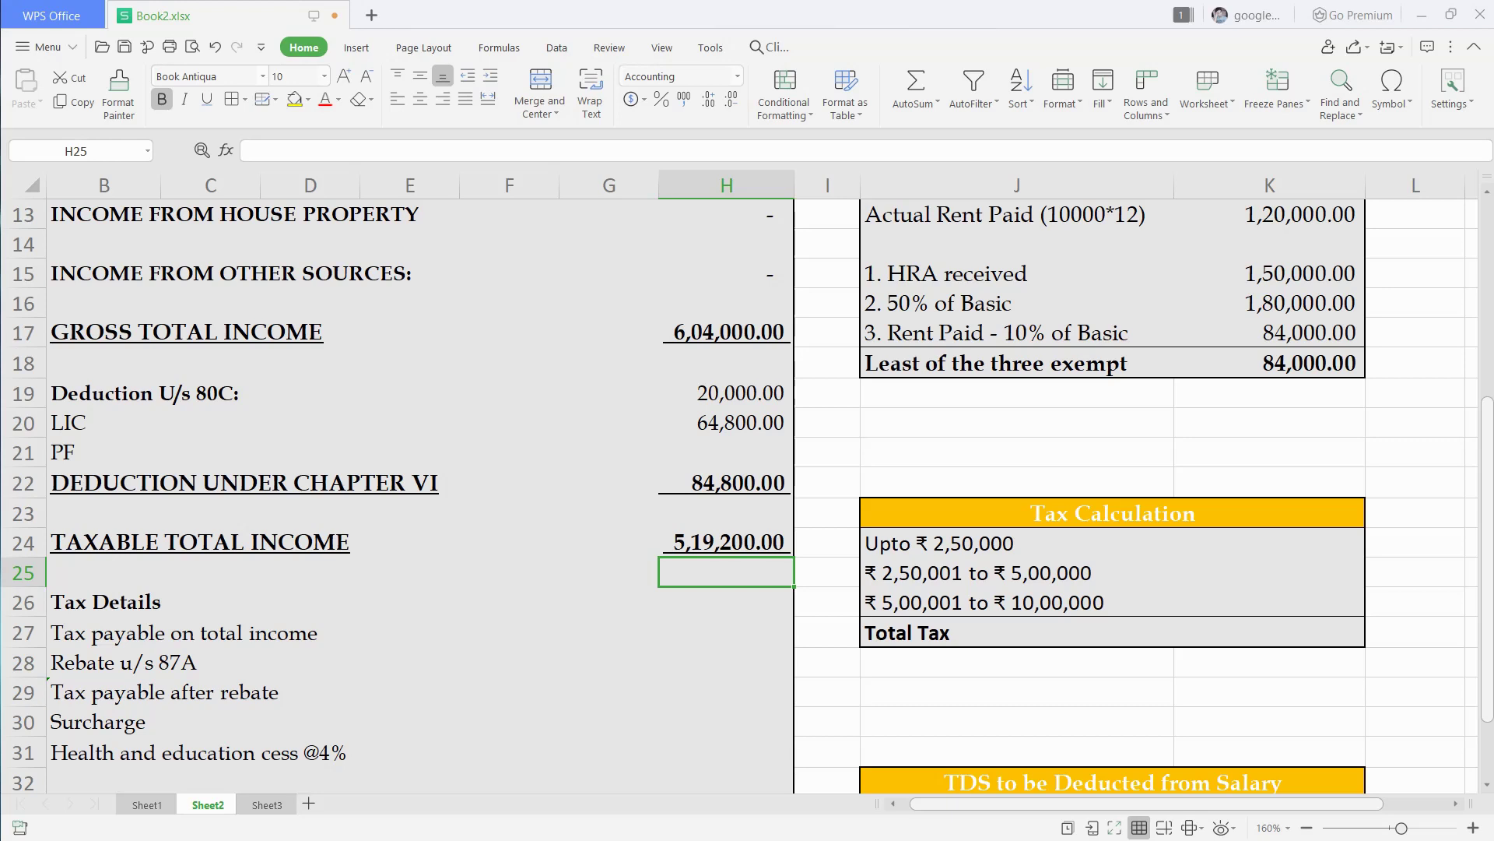
scroll(747, 513, "down", 2)
left_click(1269, 424)
type("0")
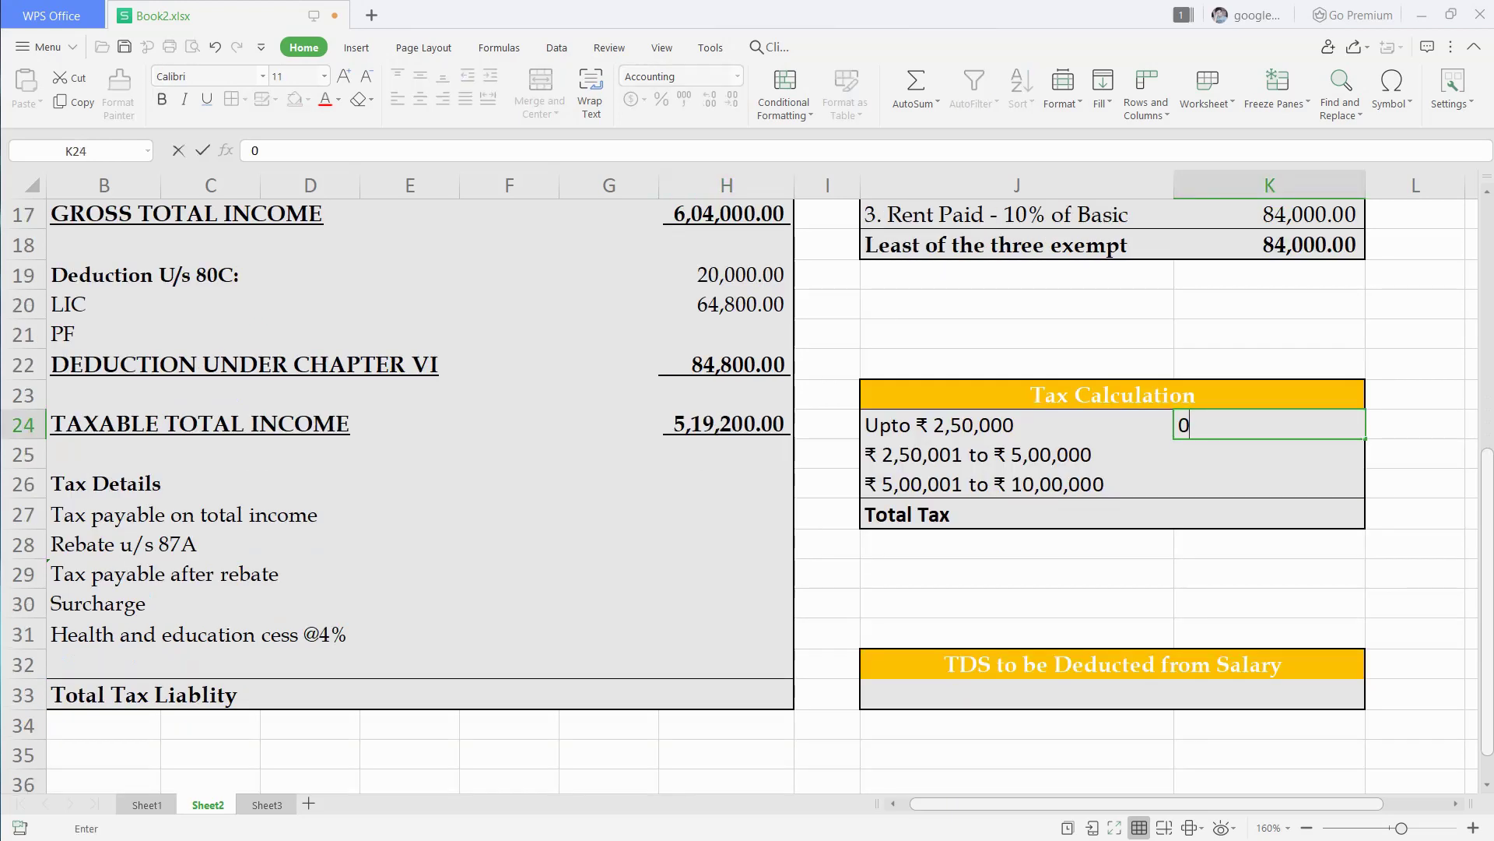
key("Return")
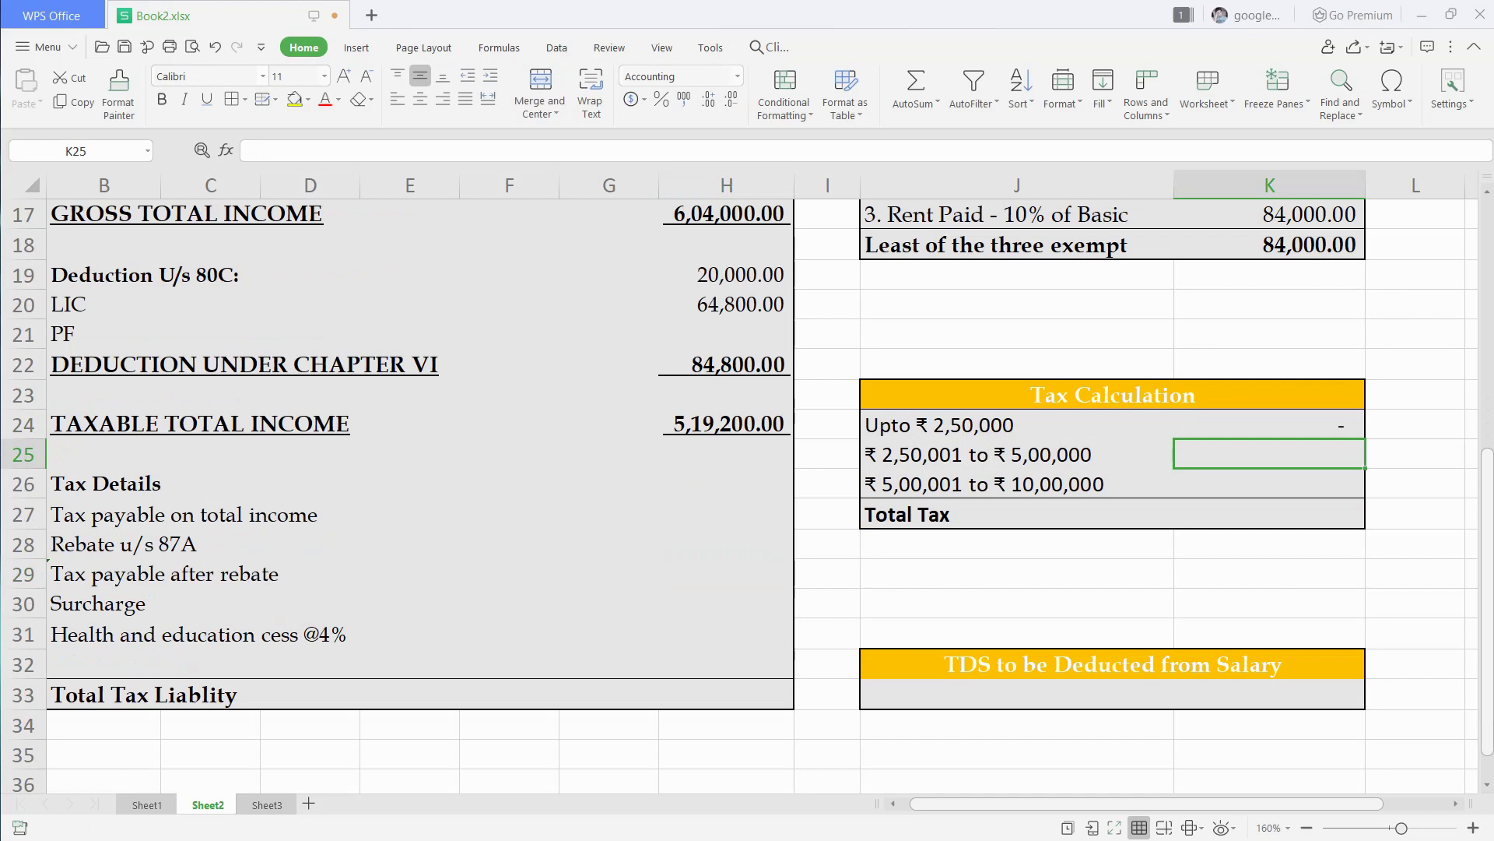
type("=")
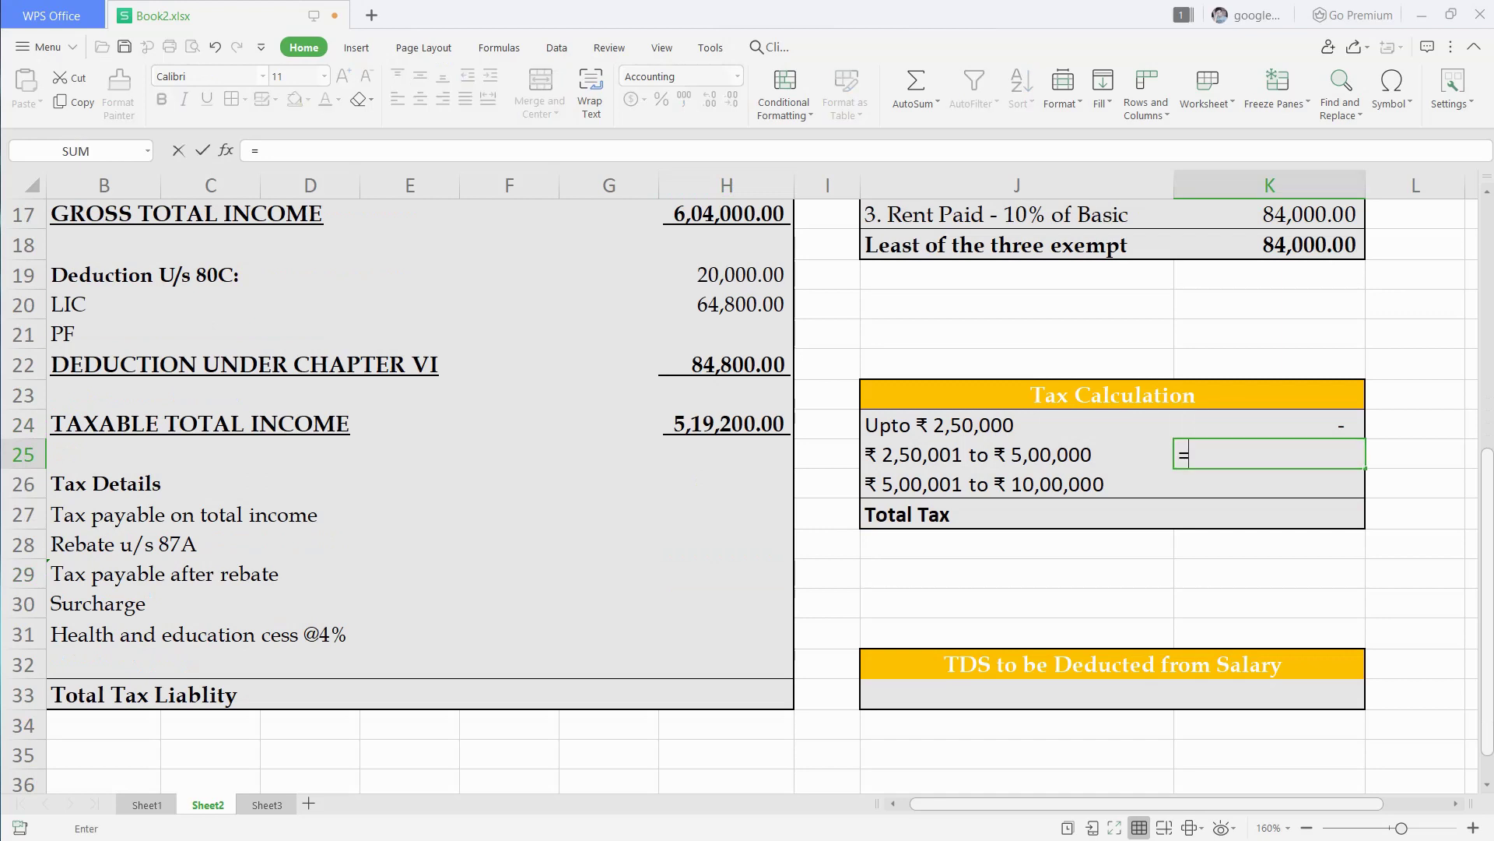
type("(500000-250000)*5")
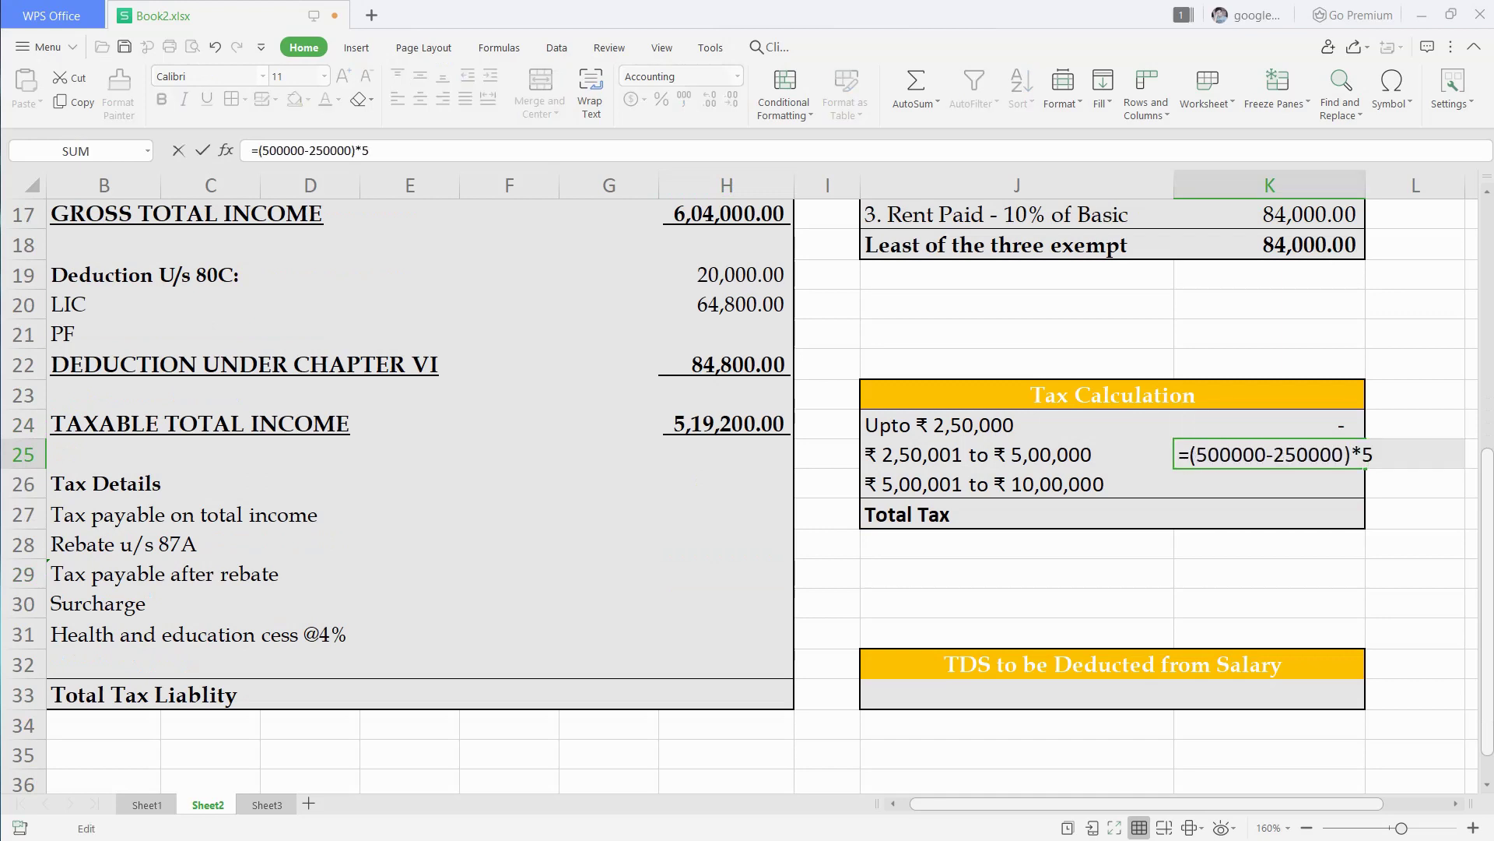
type("%")
key("Return")
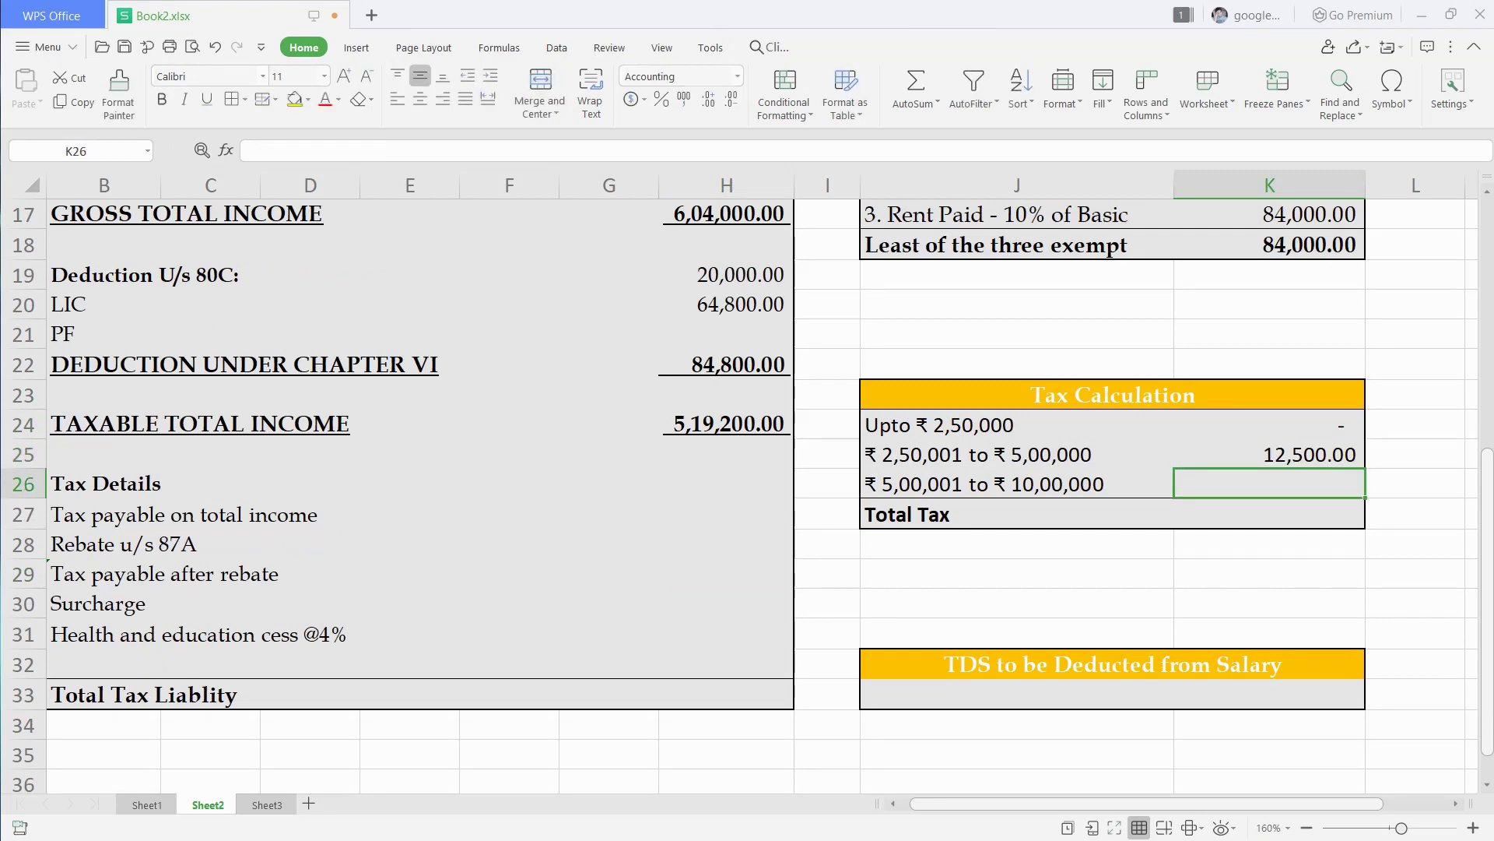
Set the third slab to 20% of taxable income above 5,00,000, giving 3,840.00
type("=")
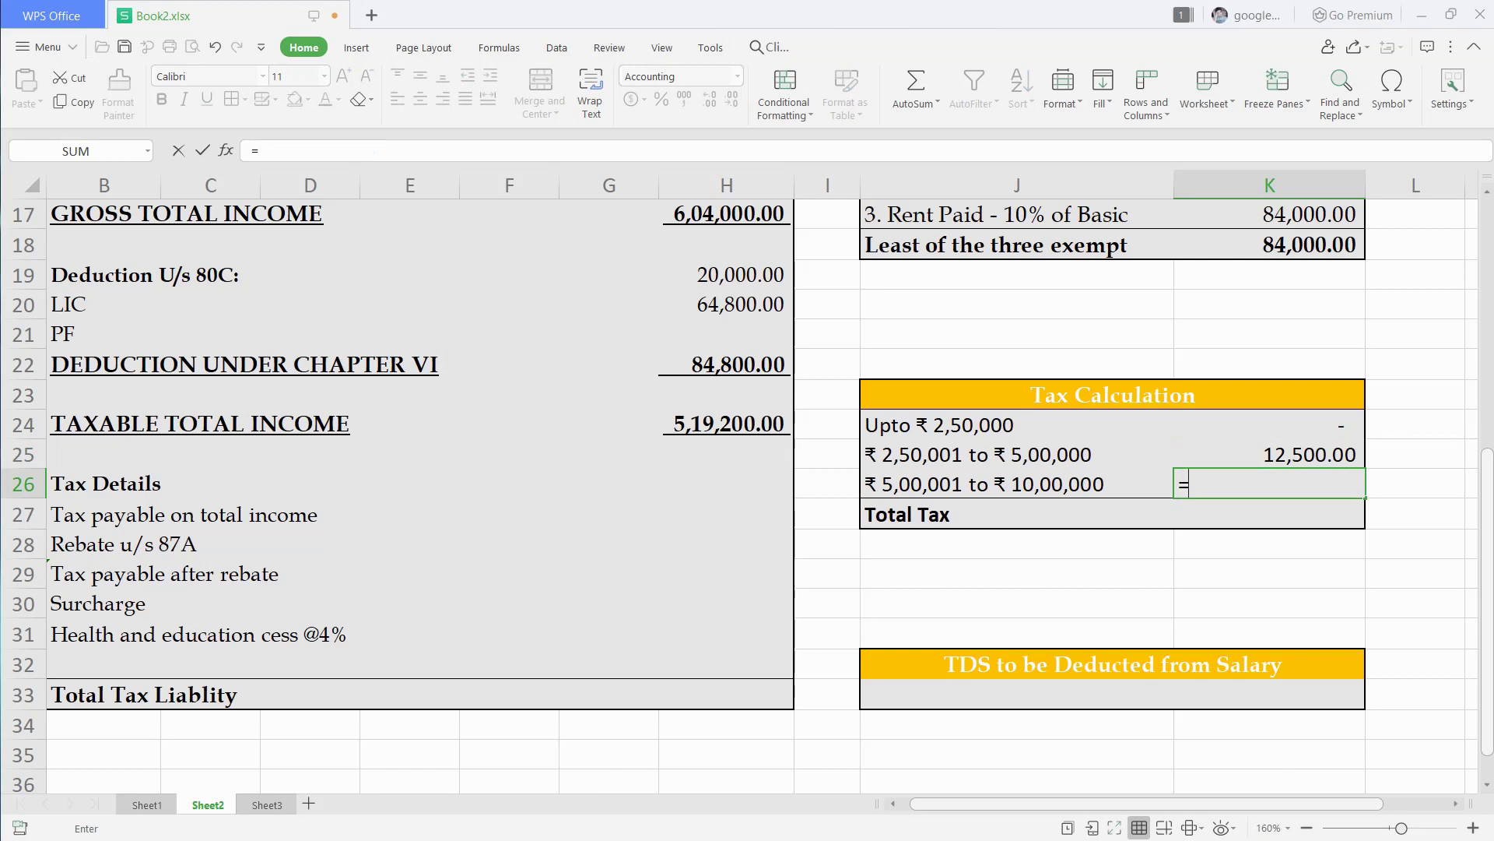
key("Left")
key("Left")
key("Left")
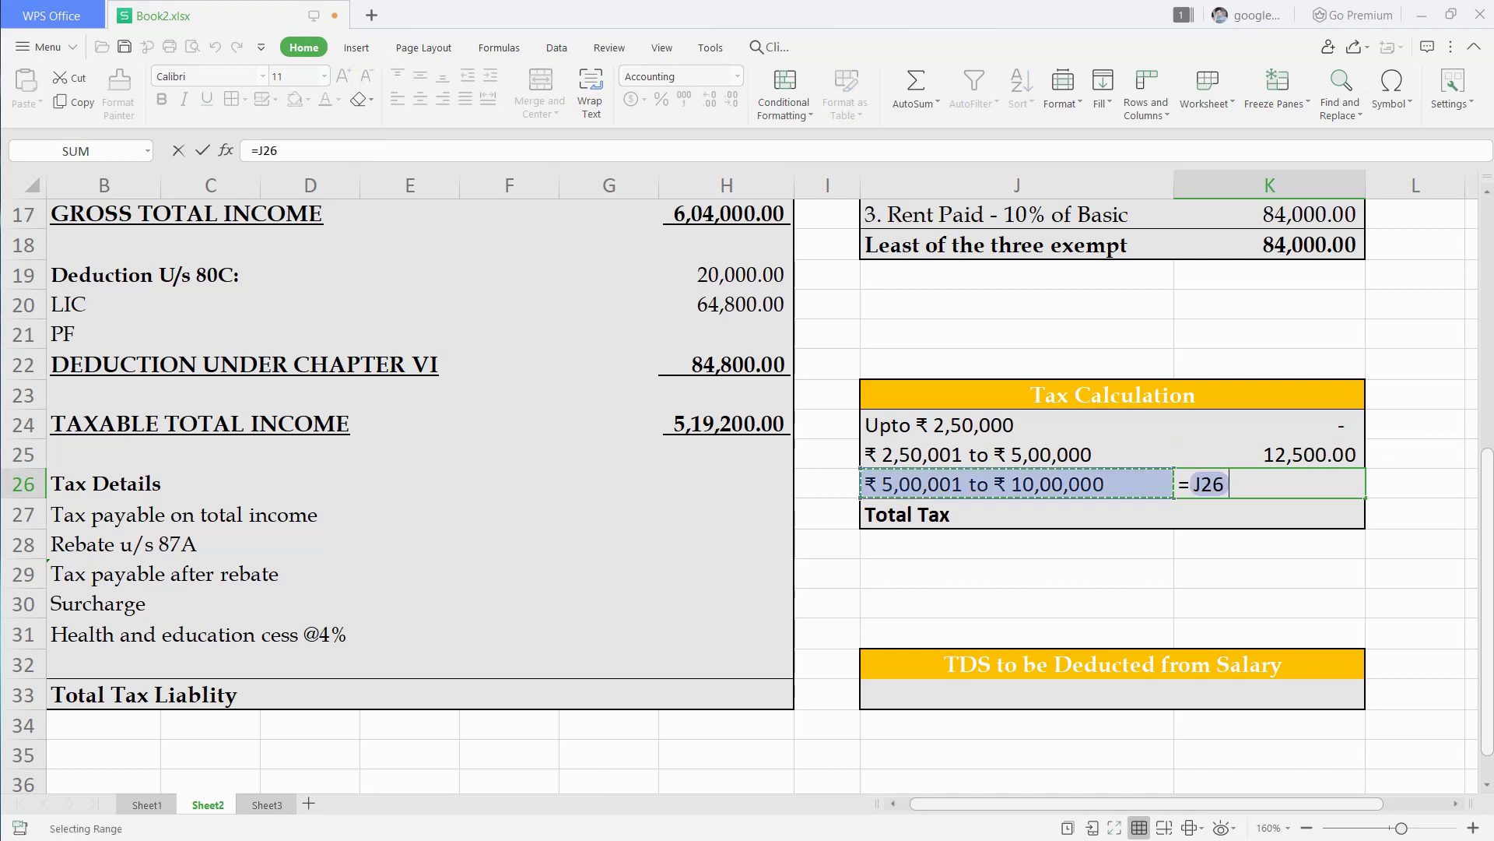
key("Up")
key("Up")
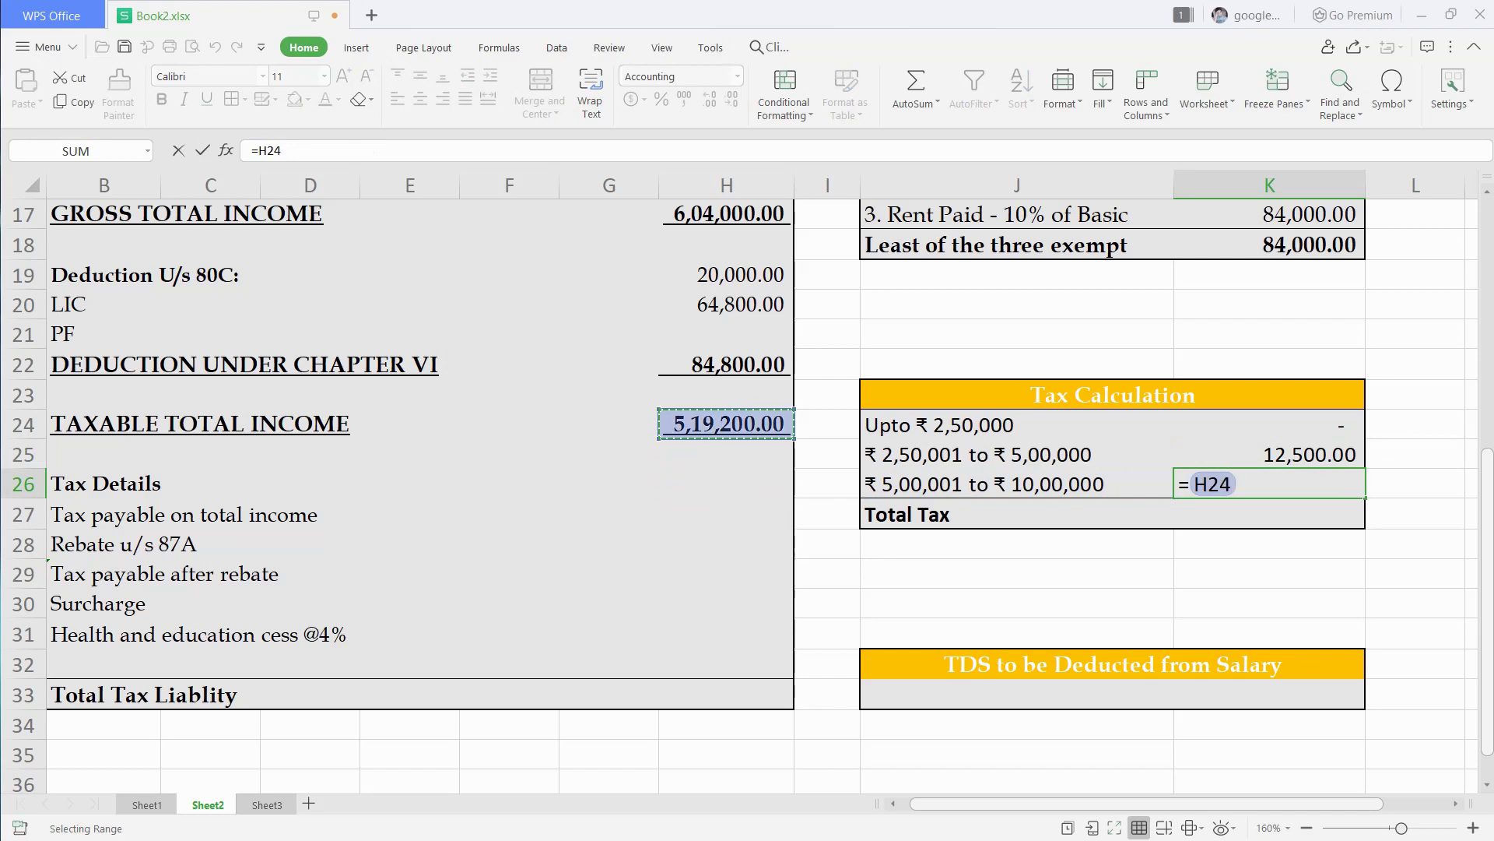
type("-")
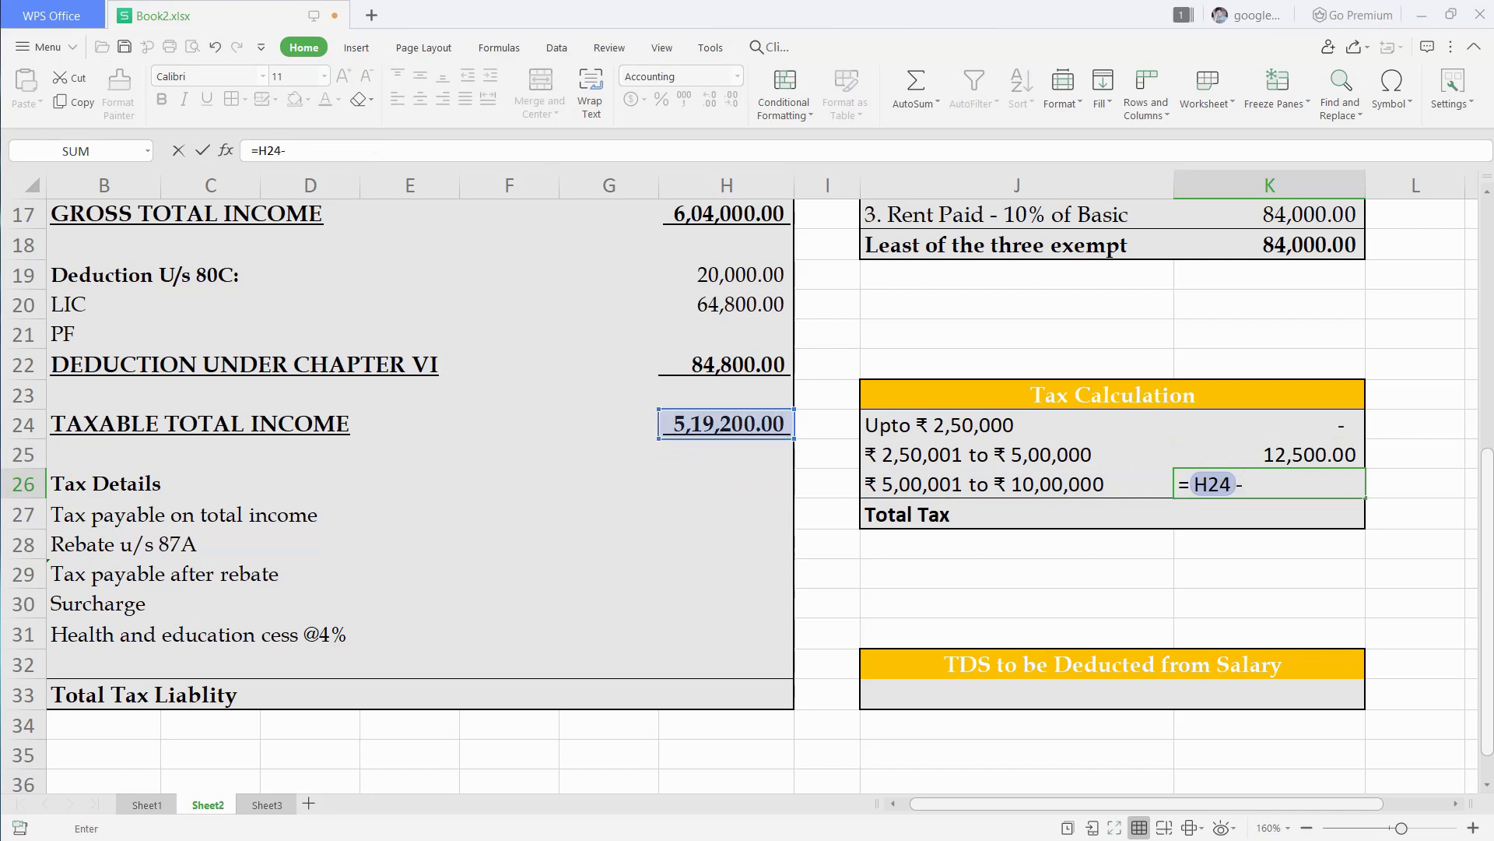
type("50000)")
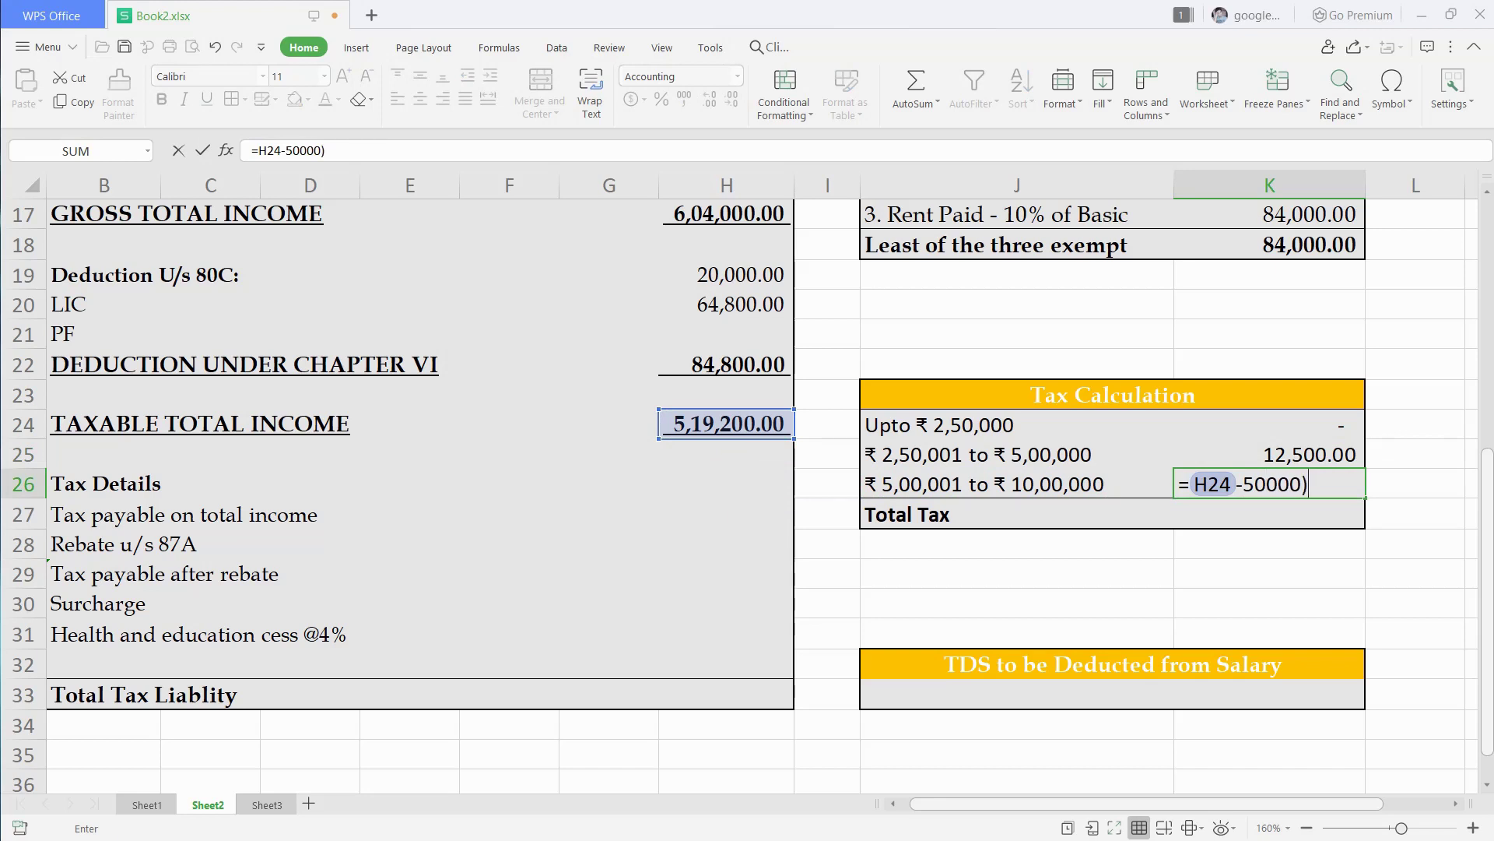
left_click(1188, 484)
type("(")
key("End")
type("*20%")
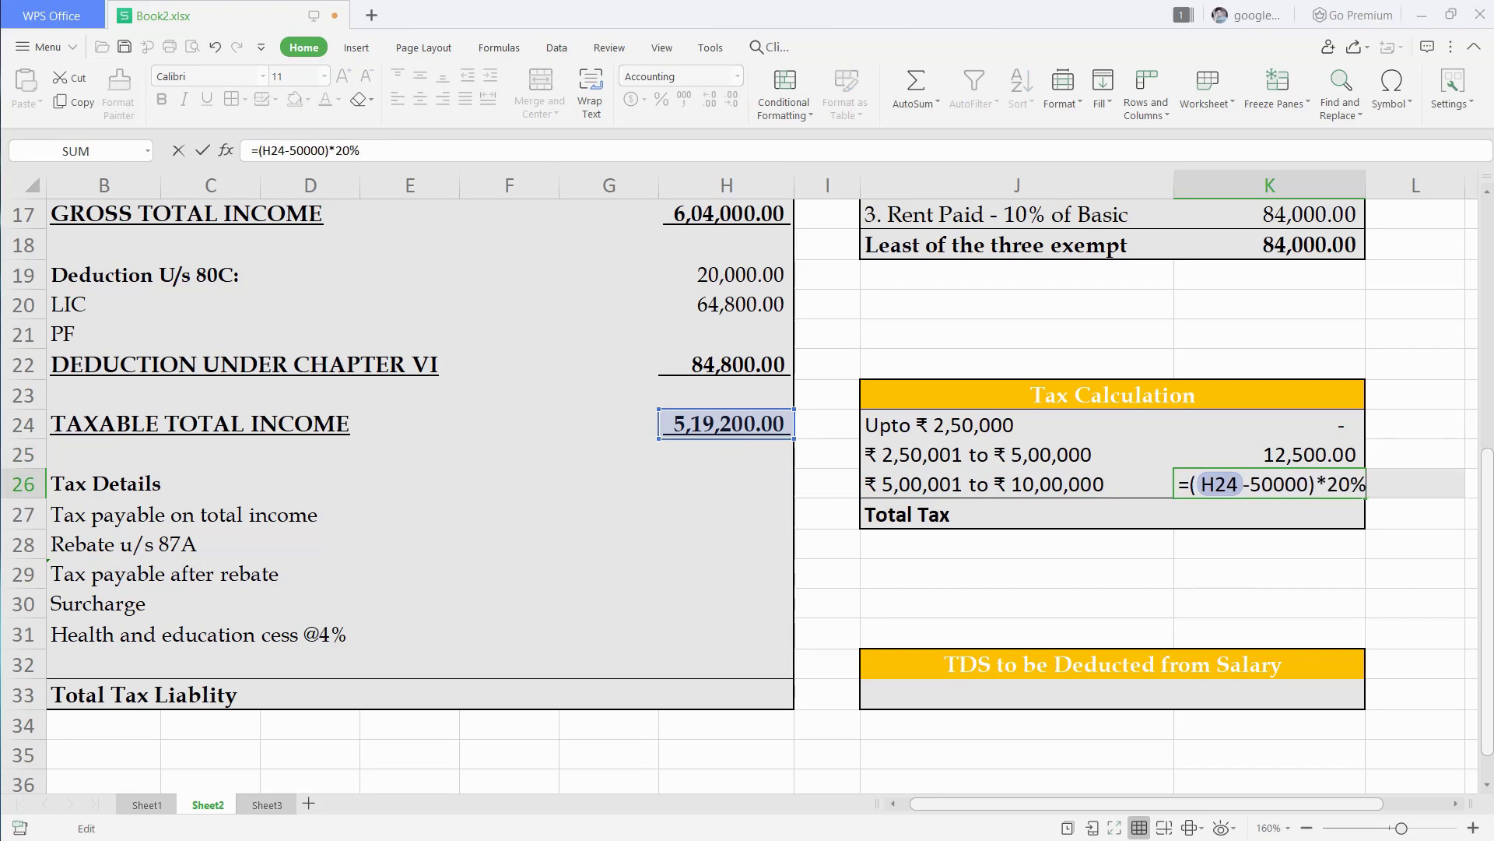
key("Return")
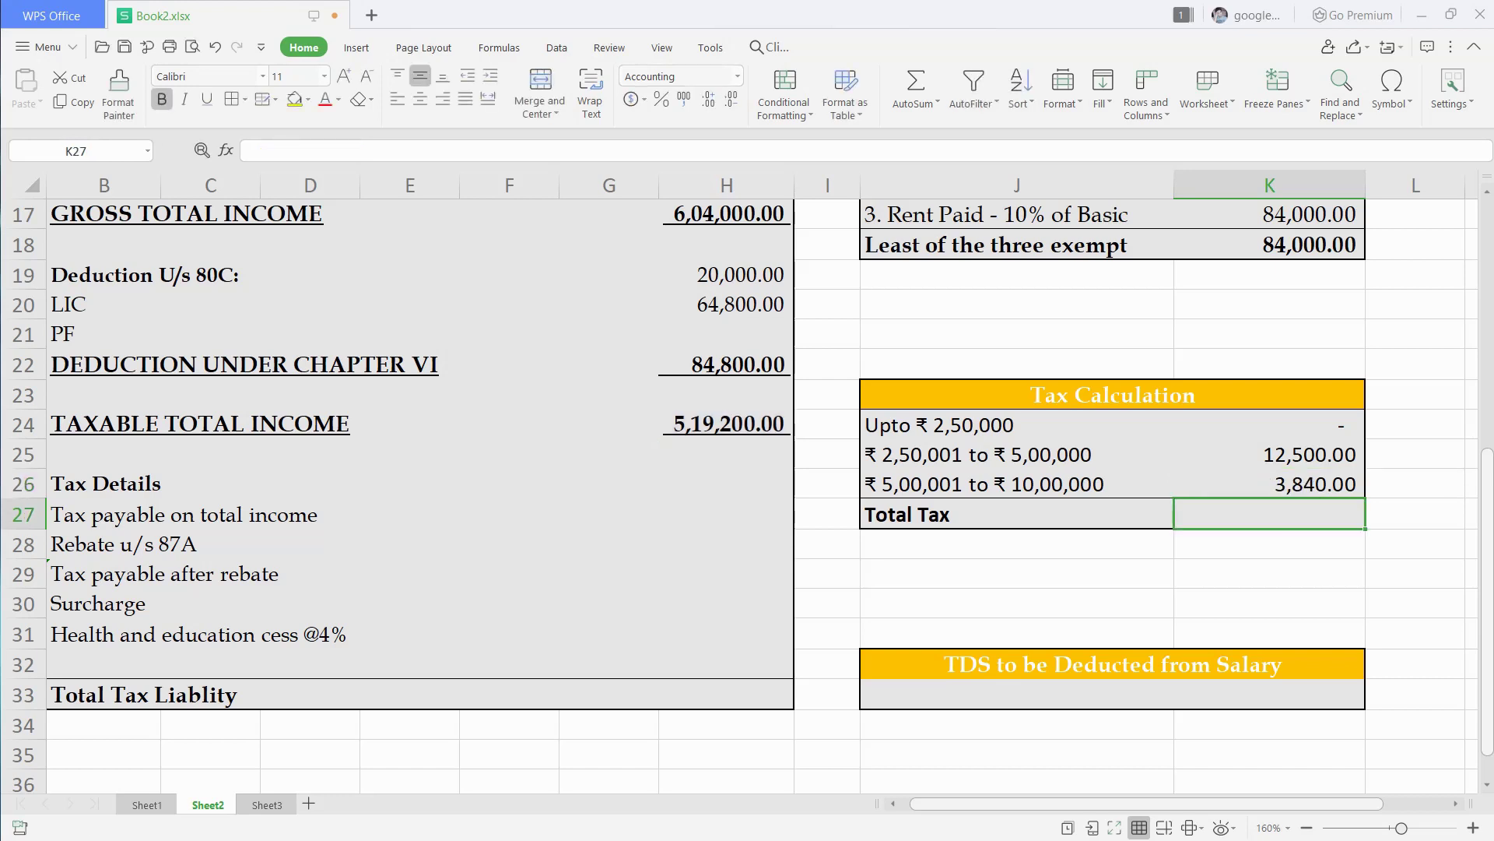
AutoSum the slabs to 16,340.00 in K27 and link Tax payable on total income to it
key("alt+equal")
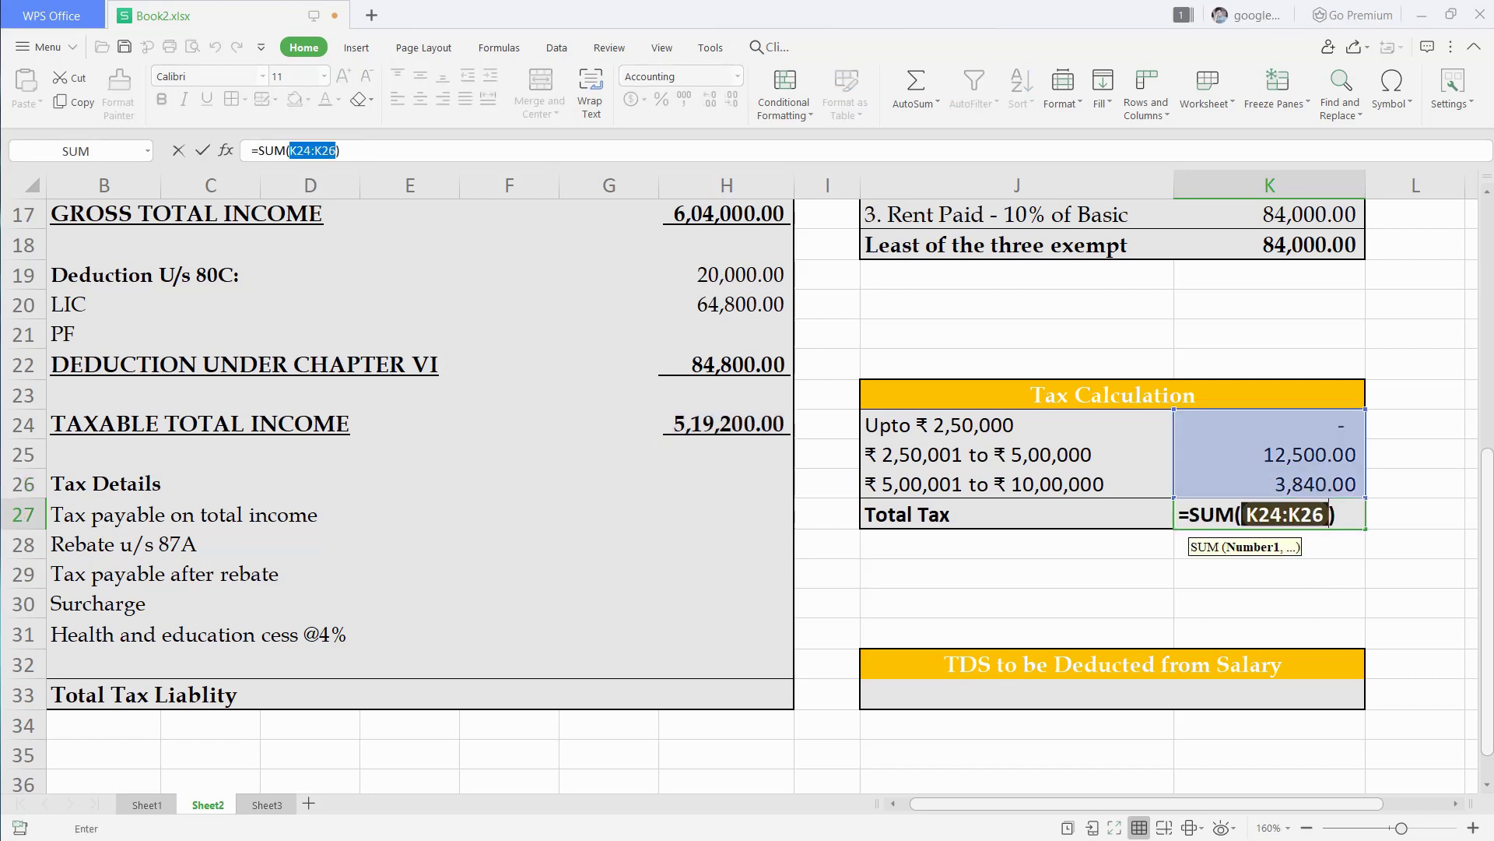
key("Return")
left_click(725, 514)
type("=")
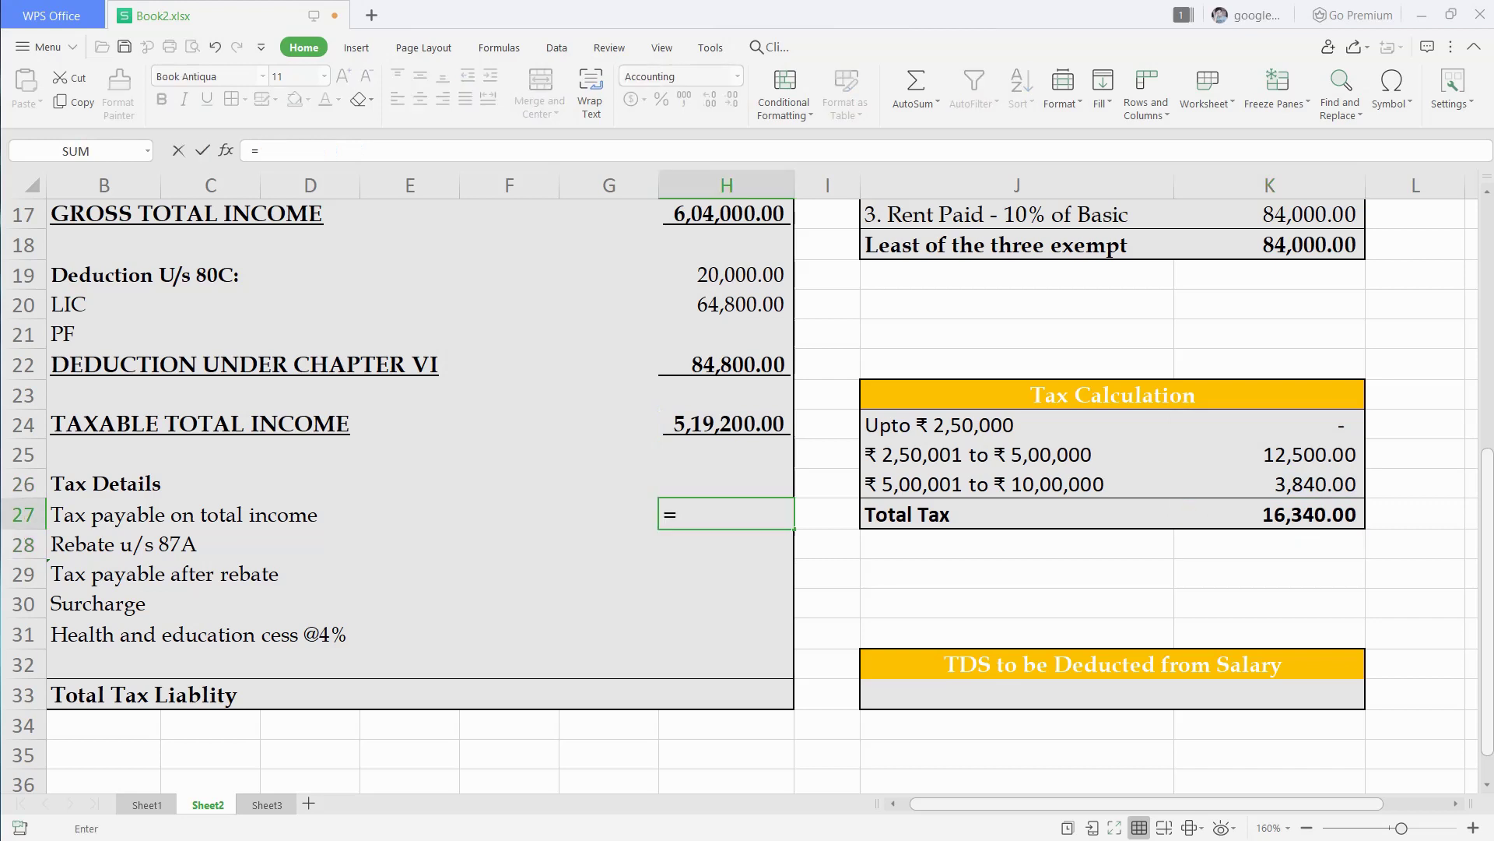
left_click(1270, 513)
Enter a zero rebate and compute tax payable after rebate as H27−H28, giving 16,340.00
key("Return")
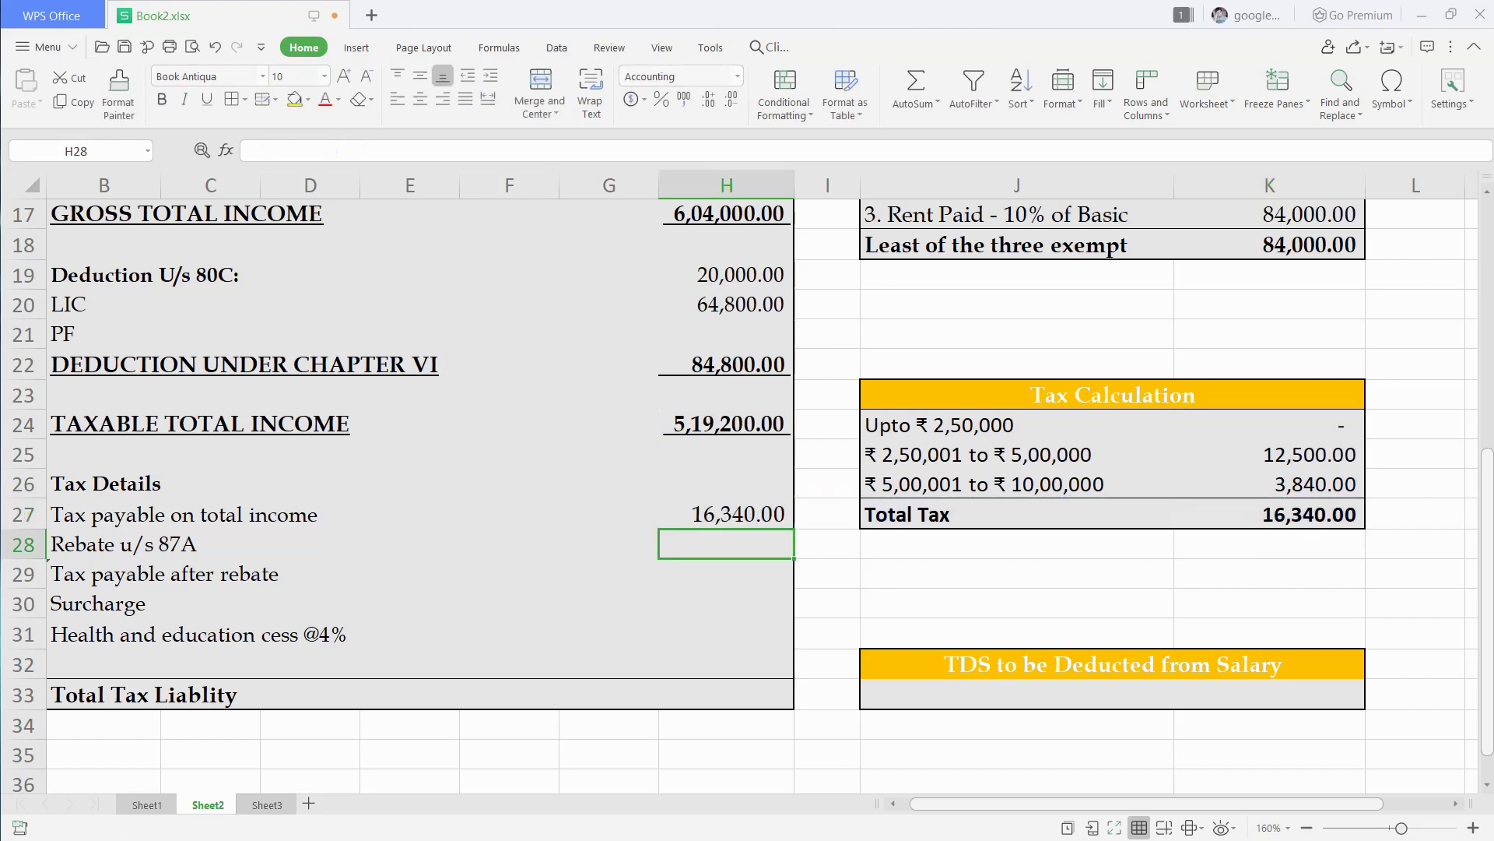
type("0")
key("Return")
type("=")
key("Up")
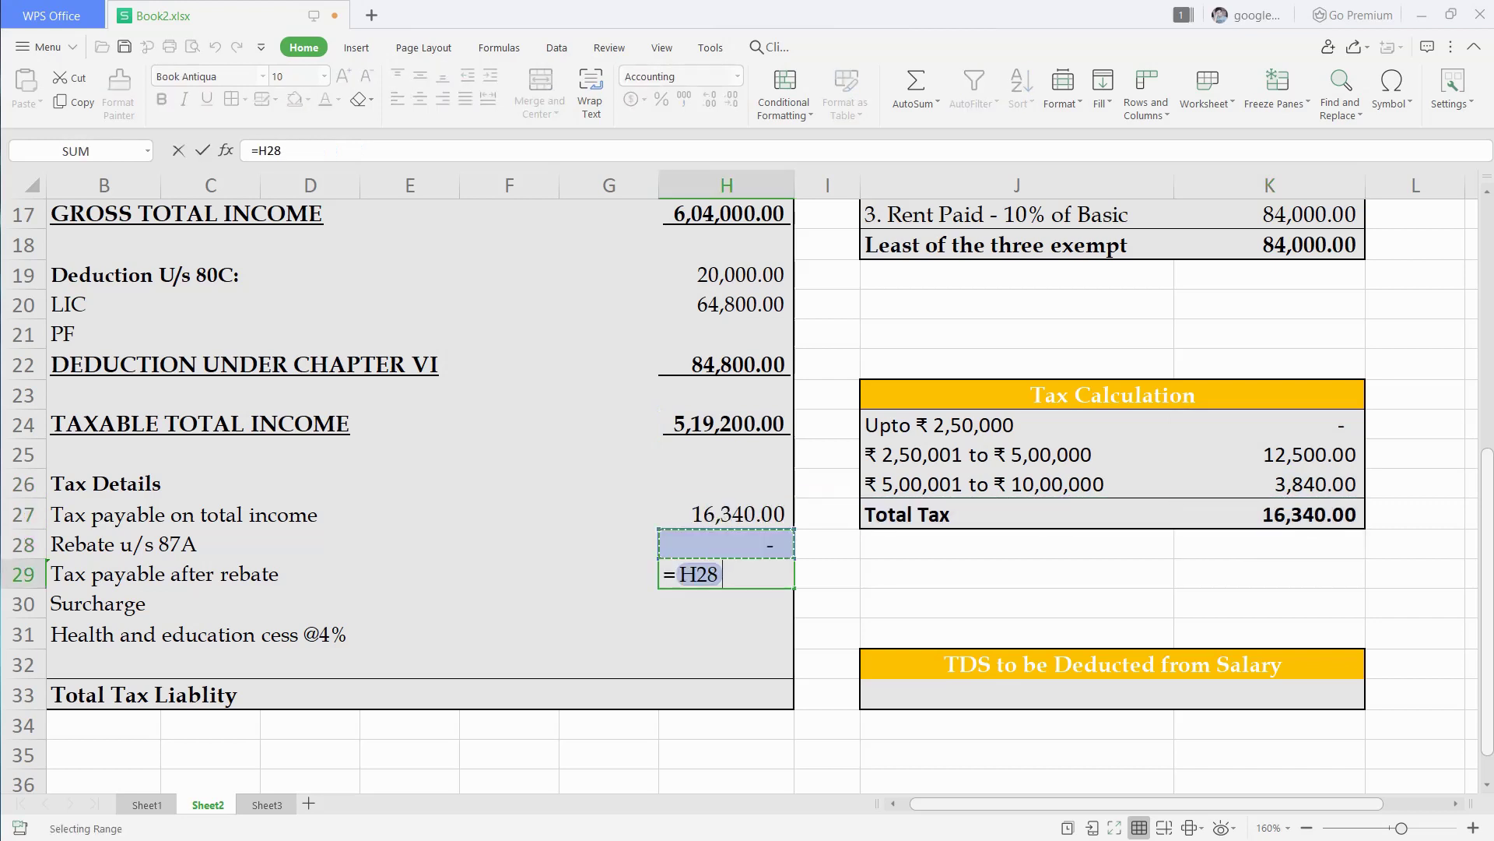
key("Up")
type("-")
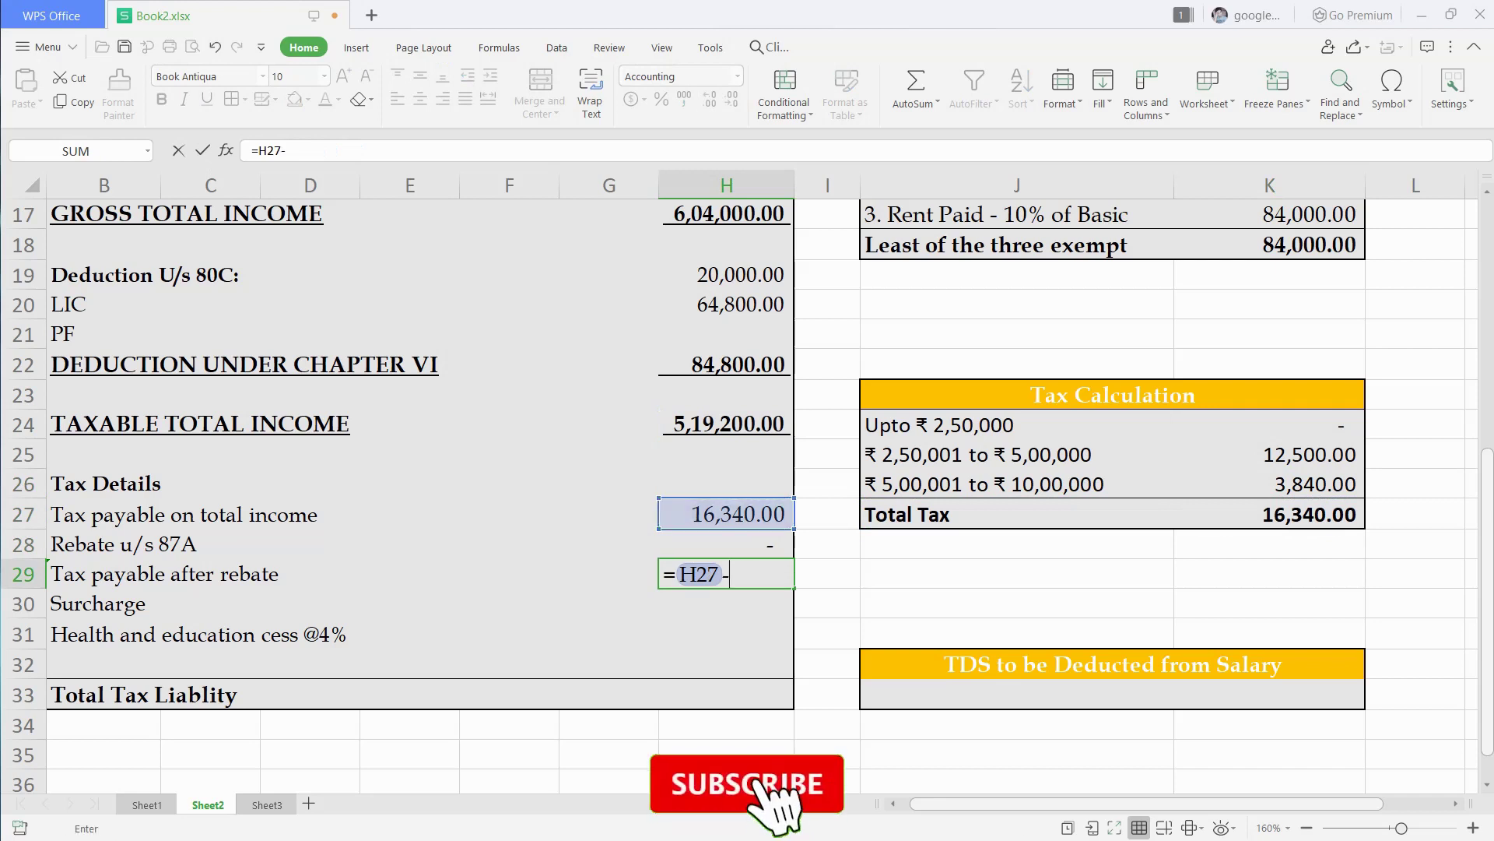
key("Up")
key("Return")
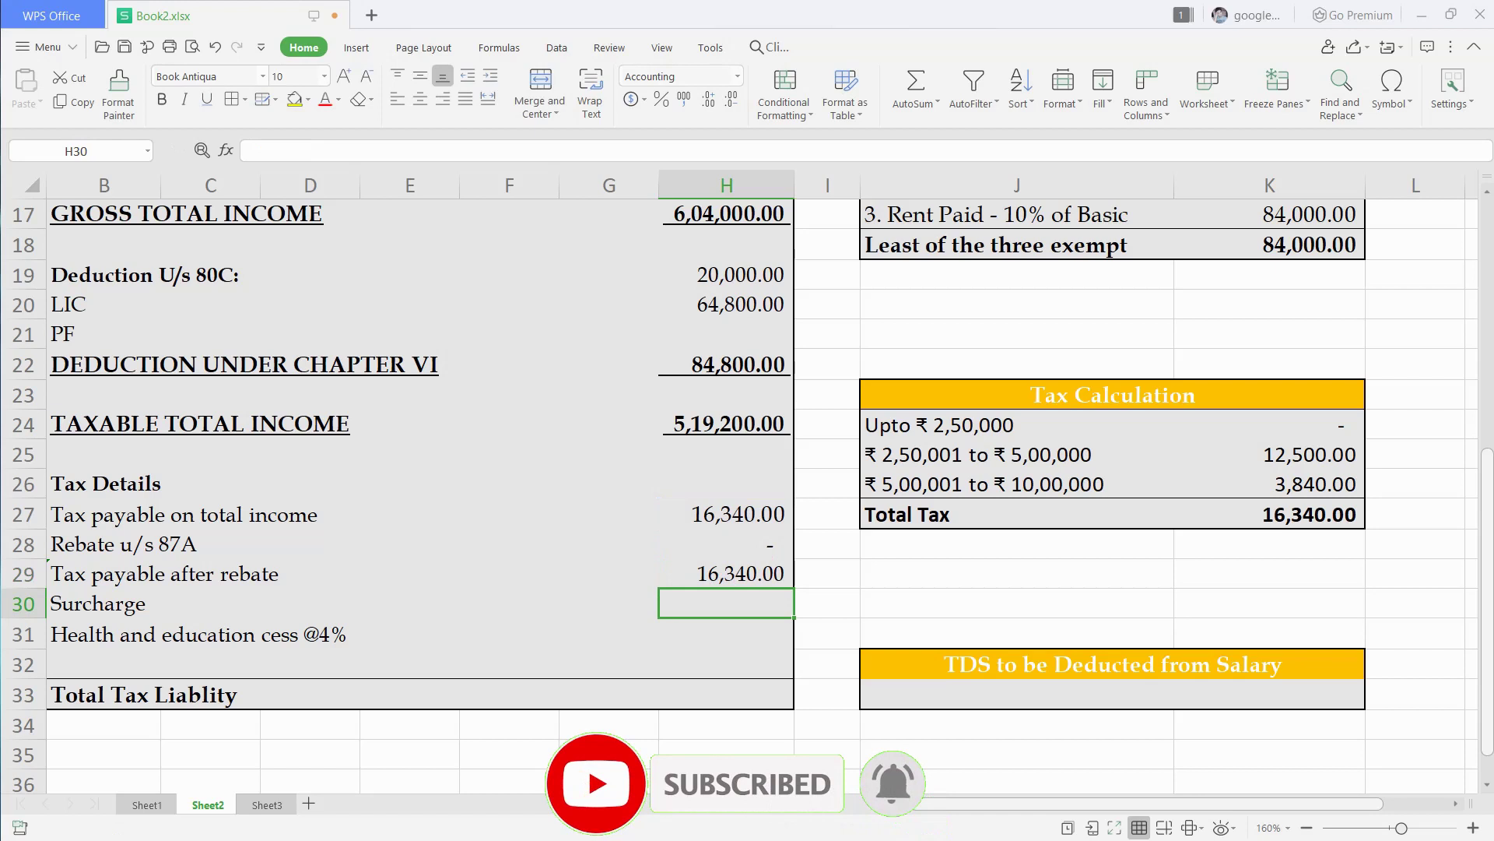
Set surcharge to 0 and cess to 4% of tax after rebate, giving 653.60
type("0")
key("Return")
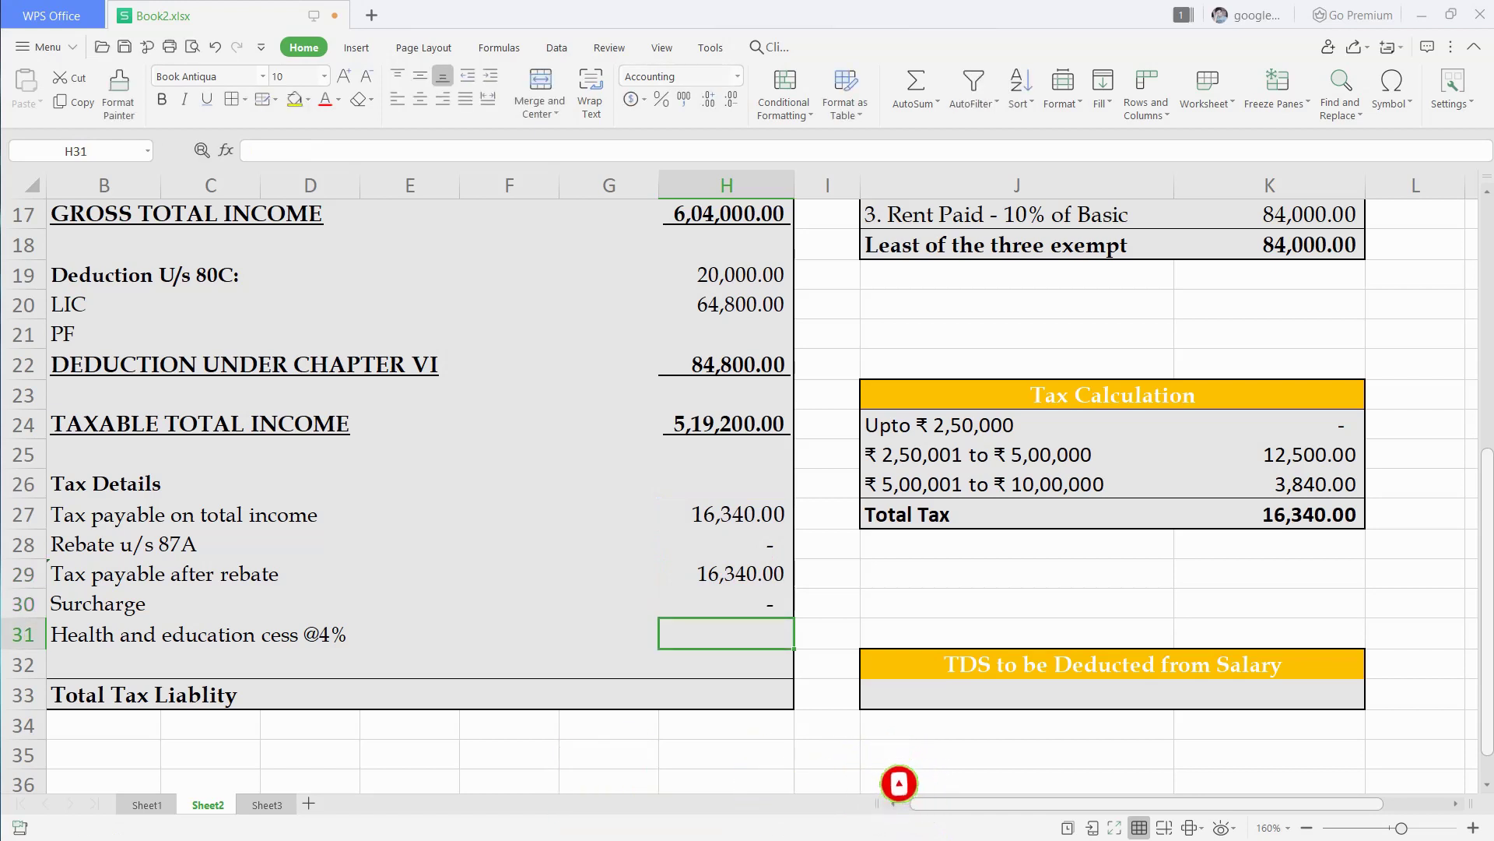
type("=")
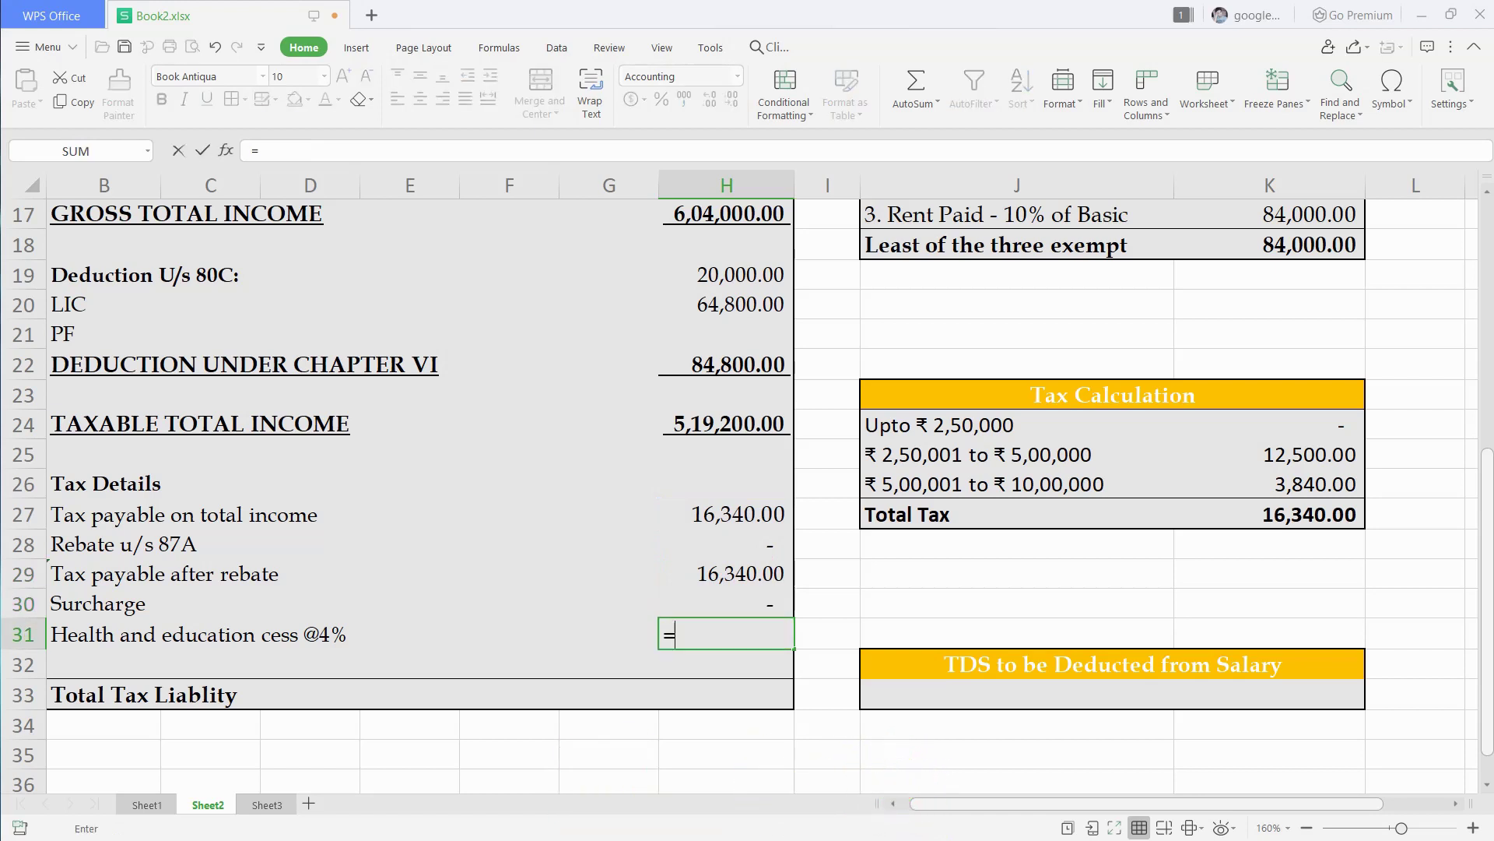
key("Up")
key("Up")
type("*4%")
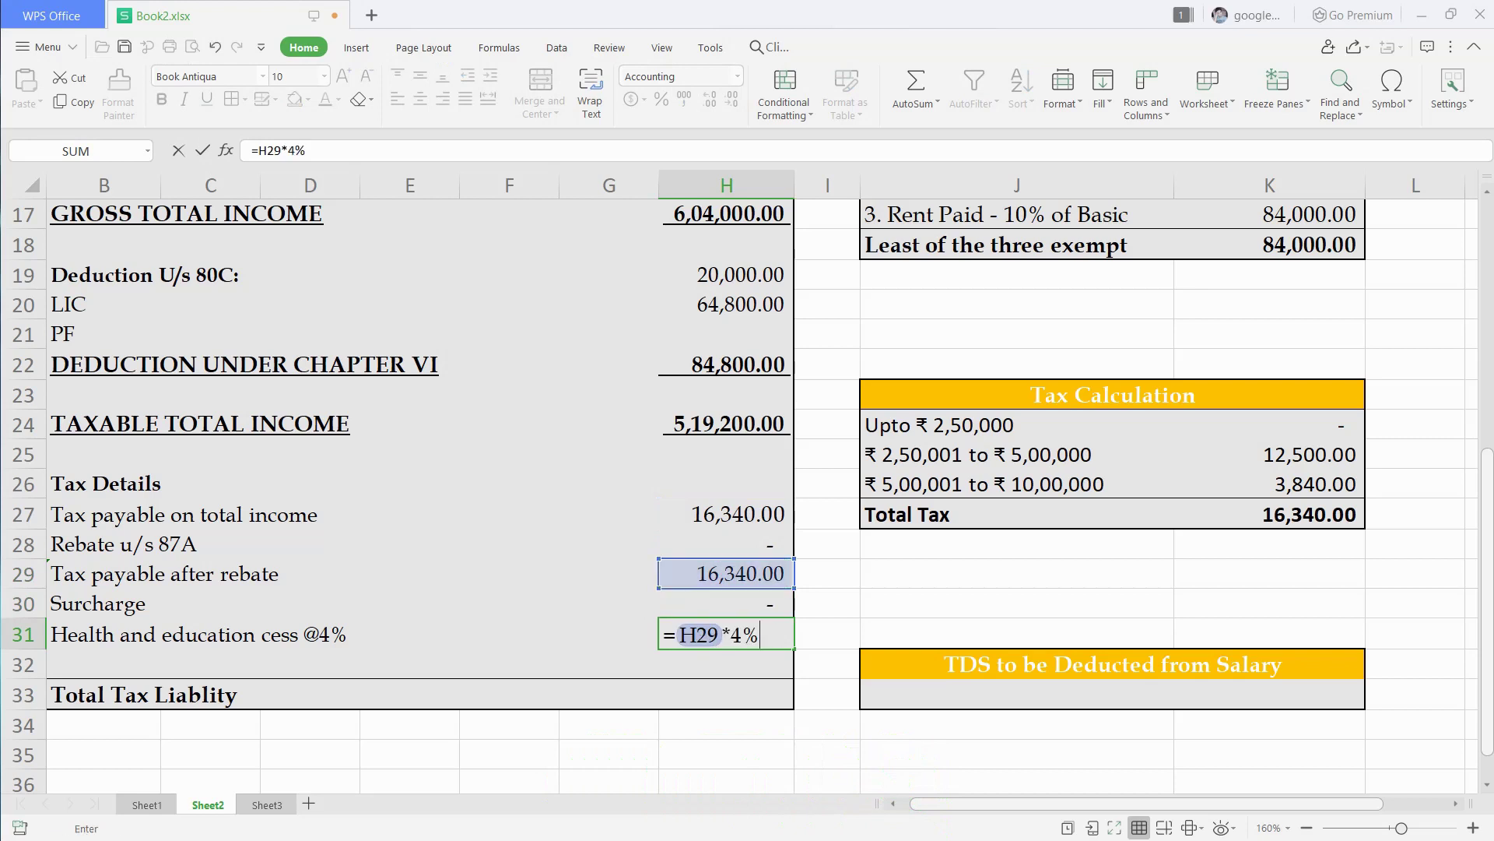
key("Return")
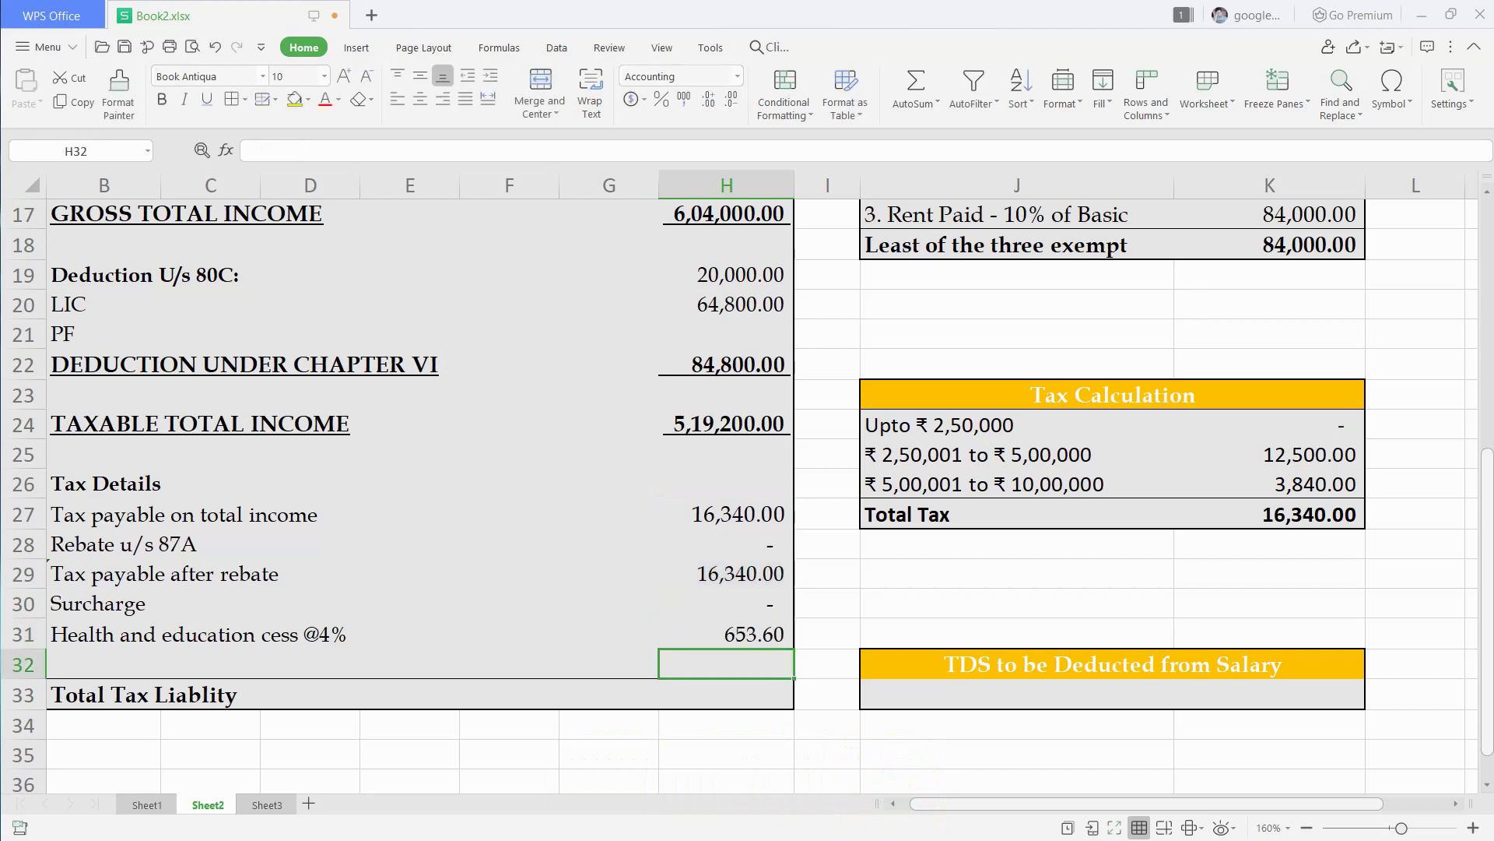
Total the tax liability in H33 as tax after rebate plus surcharge and cess, 16,994.00
key("Down")
type("=")
key("Up")
key("Up")
key("Up")
key("Up")
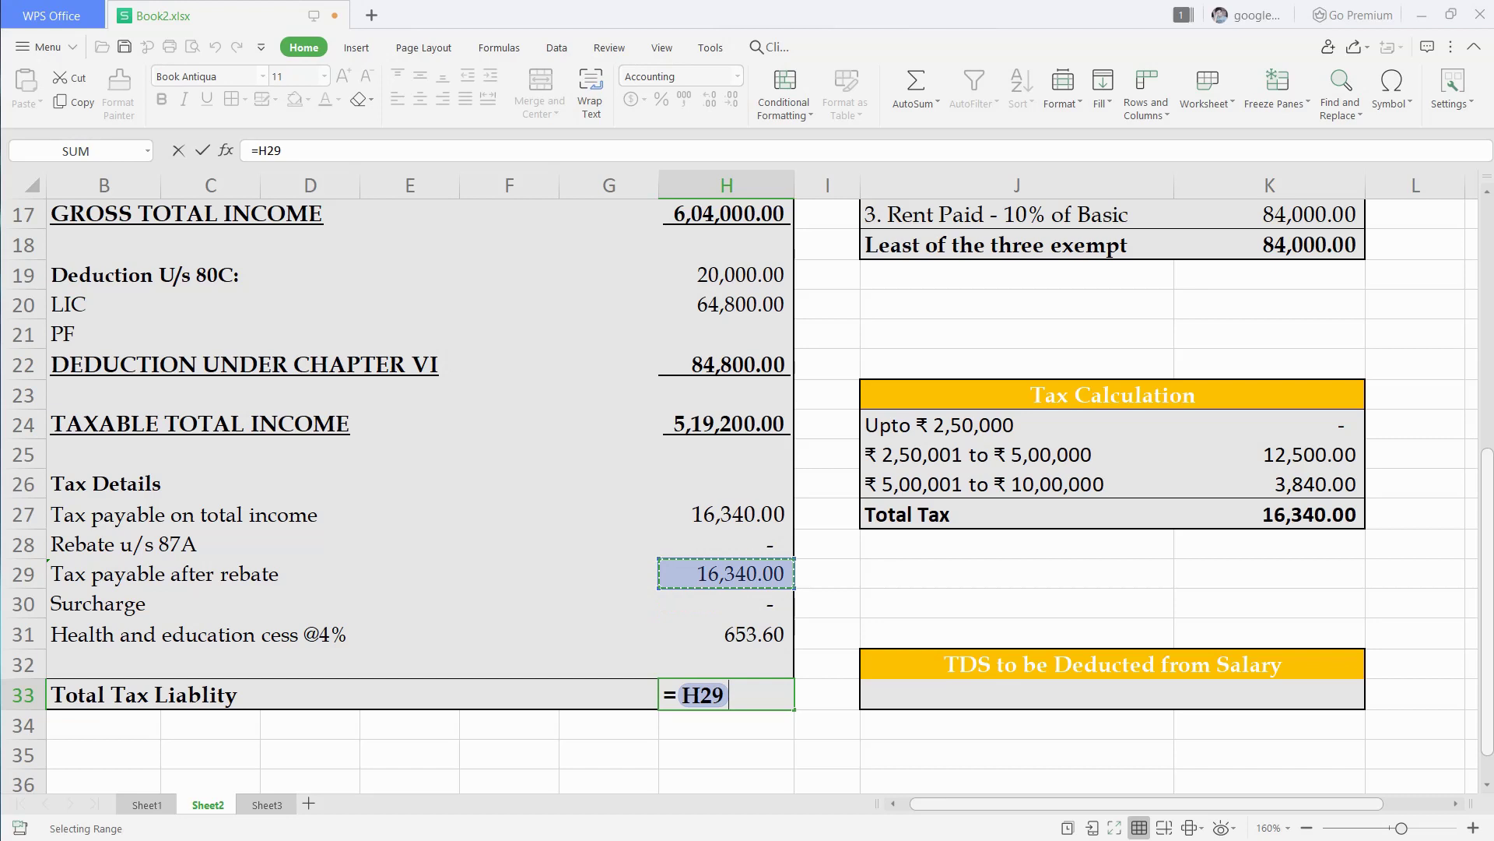
type("+")
key("Up")
key("Up")
key("Return")
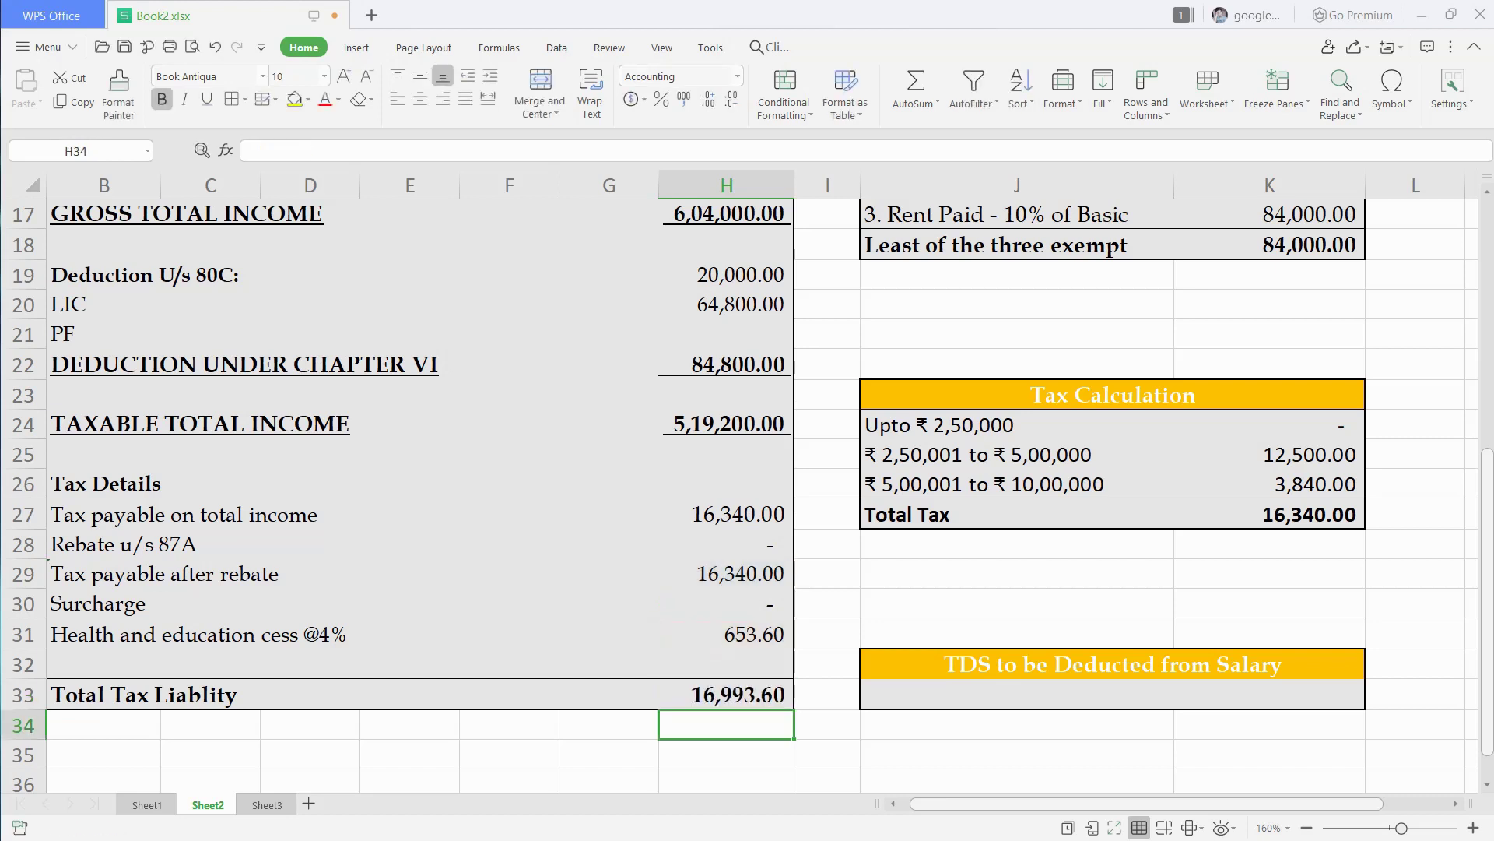
key("Up")
Enter the monthly TDS in K33 as total tax liability H33 divided by 12
type("=")
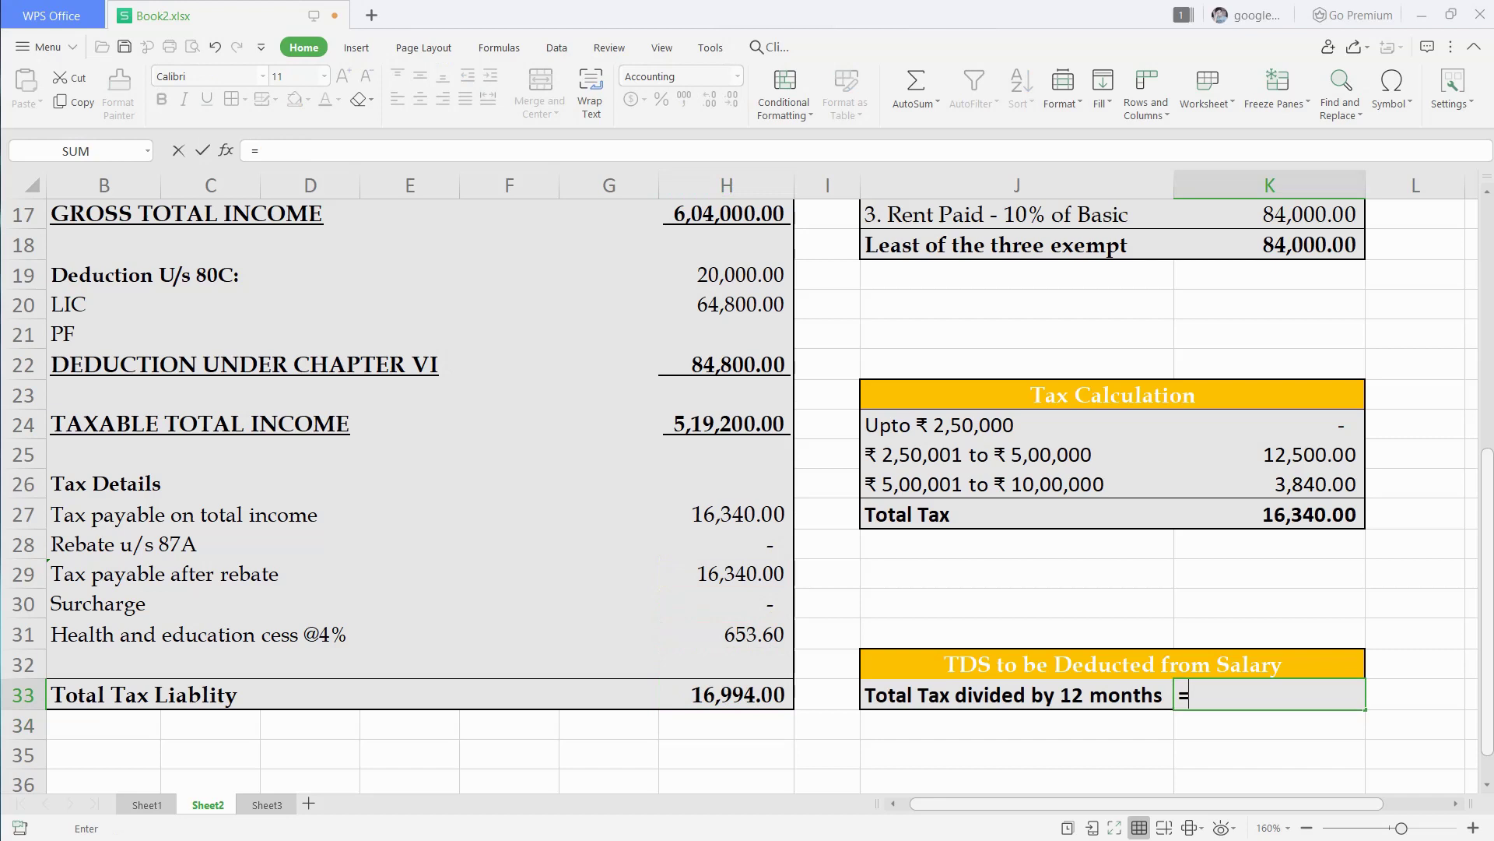
key("Left")
key("Left")
key("Left")
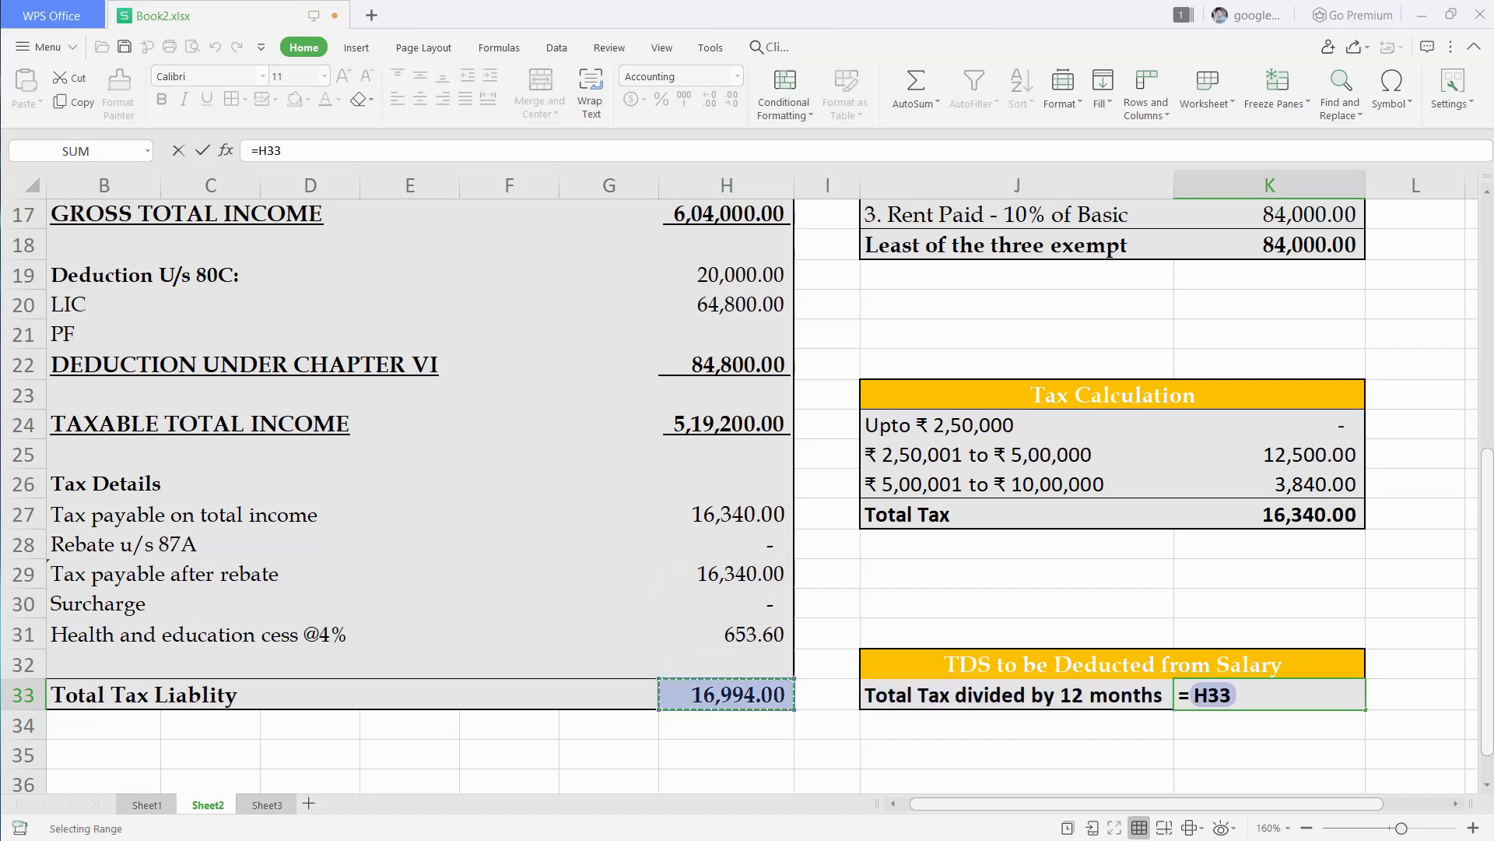
type("/12")
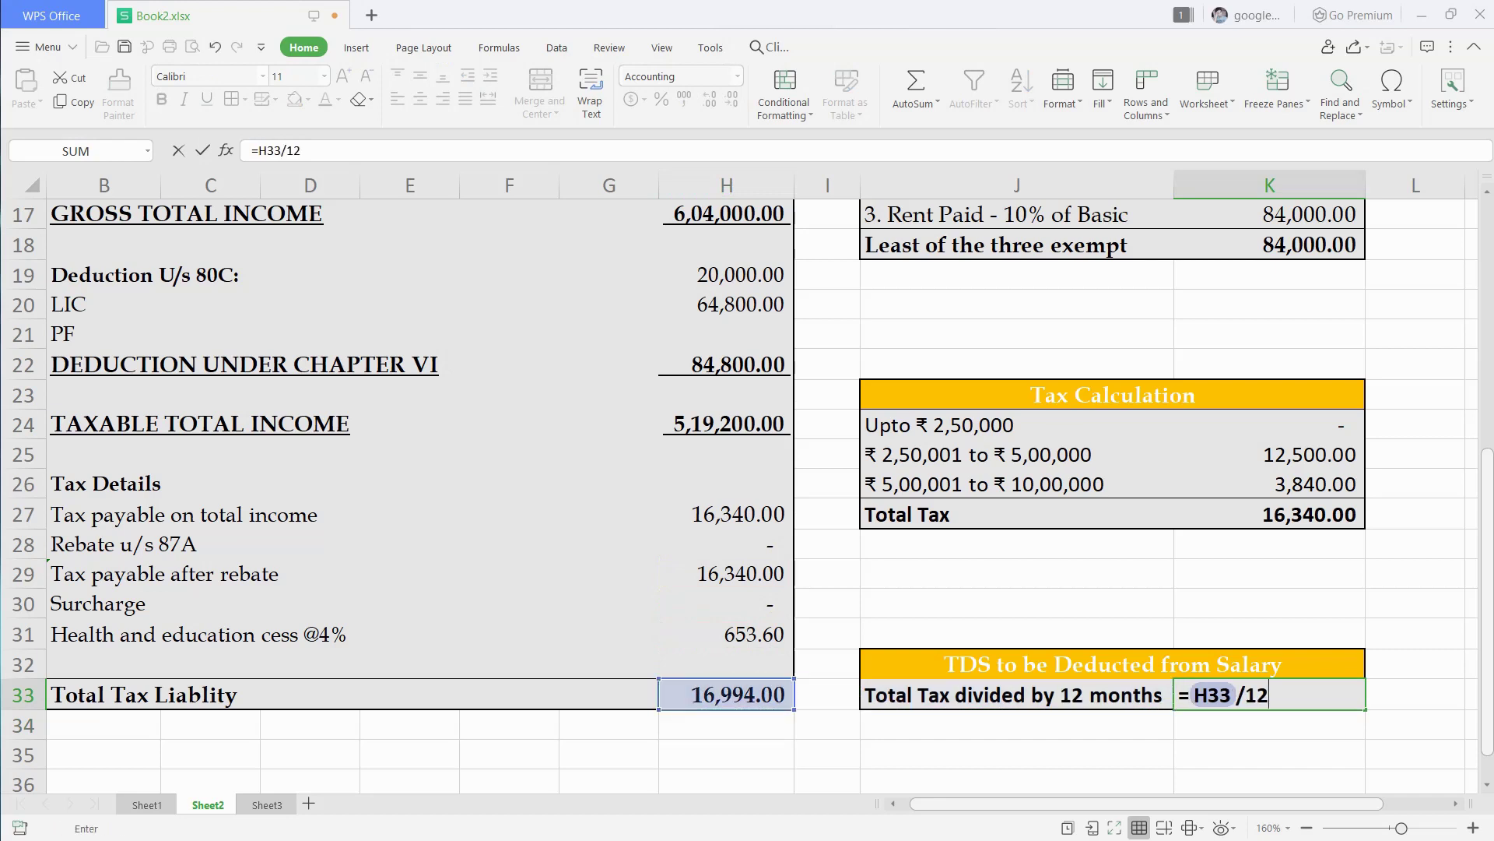
key("Return")
Wrap the monthly TDS formula in ROUND(…,0) so it shows 1,416.00
left_click(1269, 694)
key("F2")
key("Left")
key("Left")
key("Left")
key("Left")
key("Left")
key("Left")
type("ROUND(")
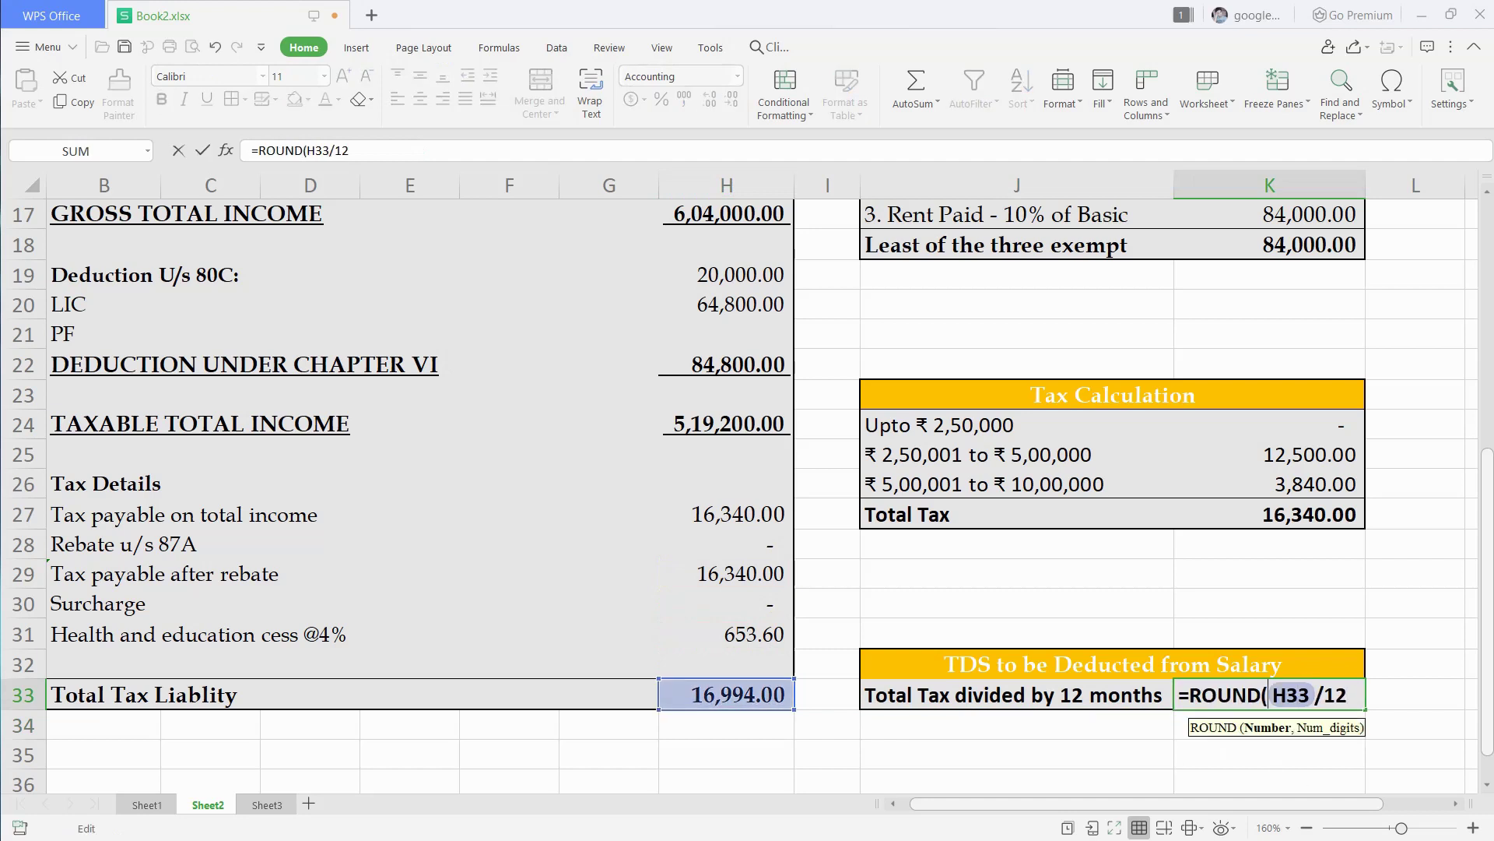
key("End")
type(",0")
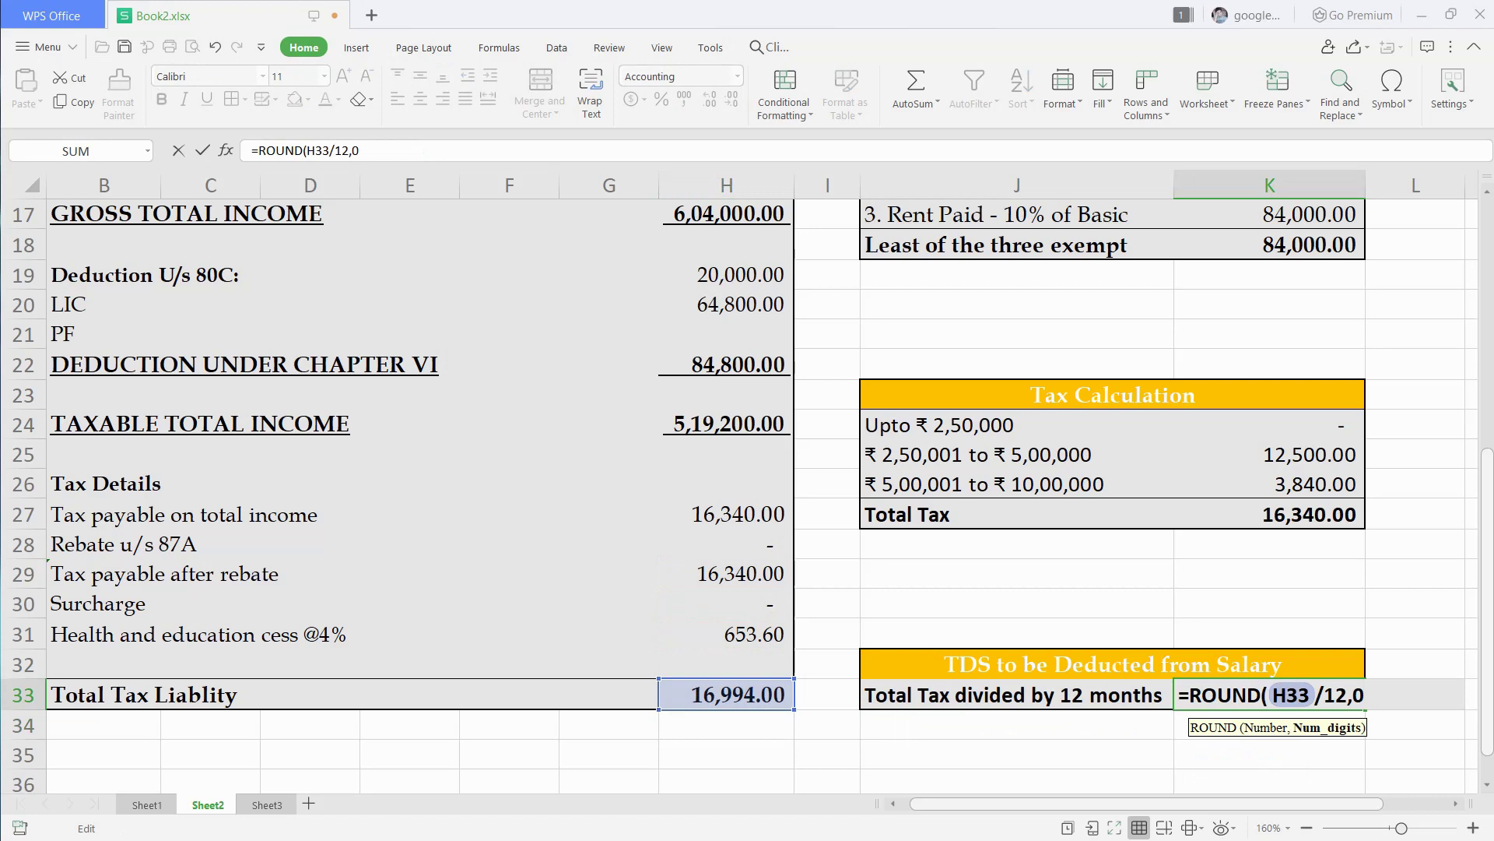
key("Return")
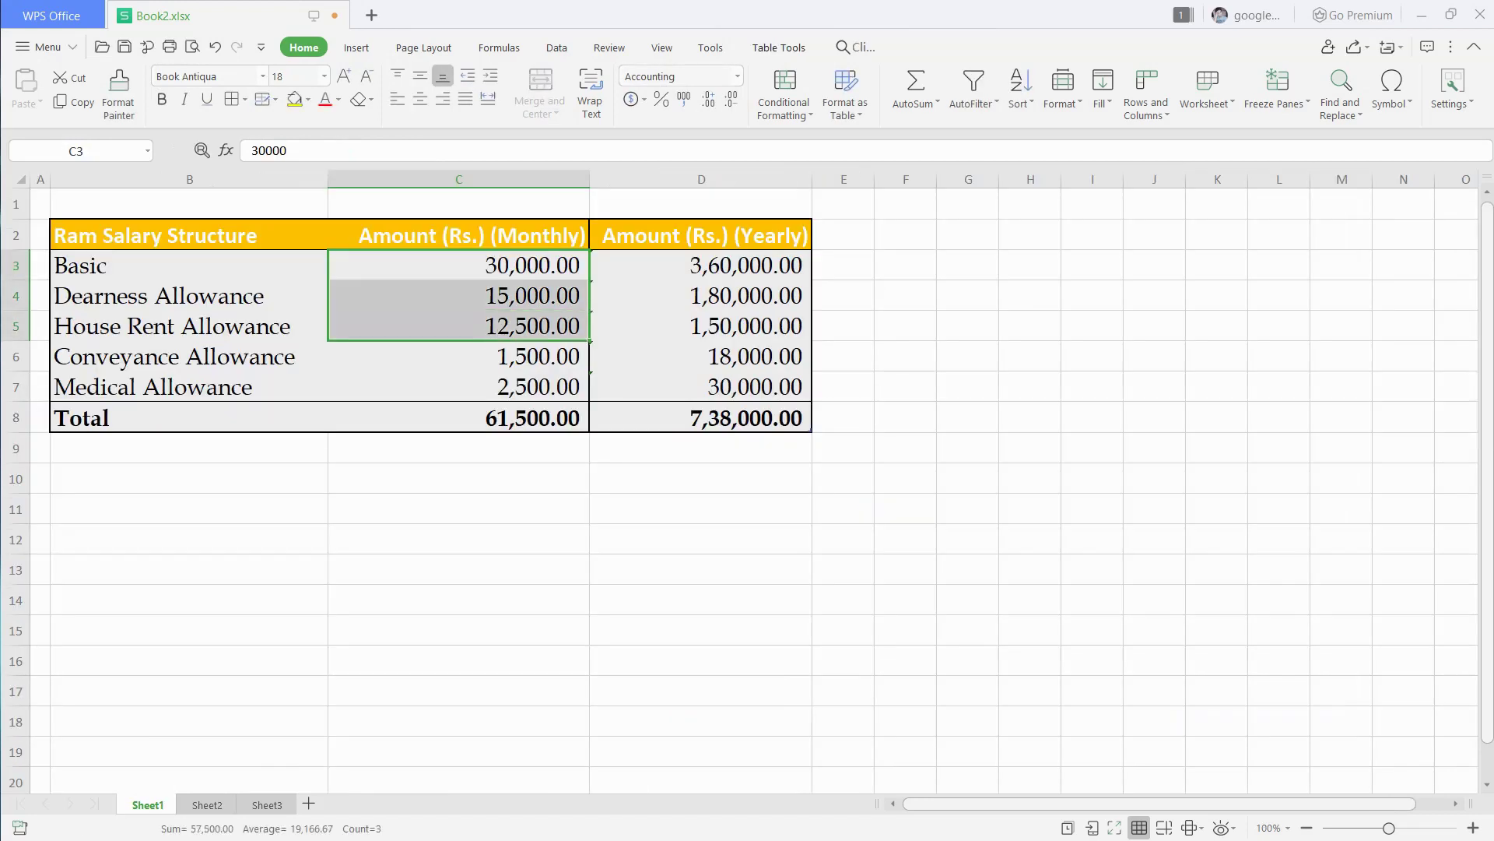
Copy the five monthly salary amounts from Sheet1 into the Sheet3 pay slip earnings
key("shift+Down")
key("shift+Down")
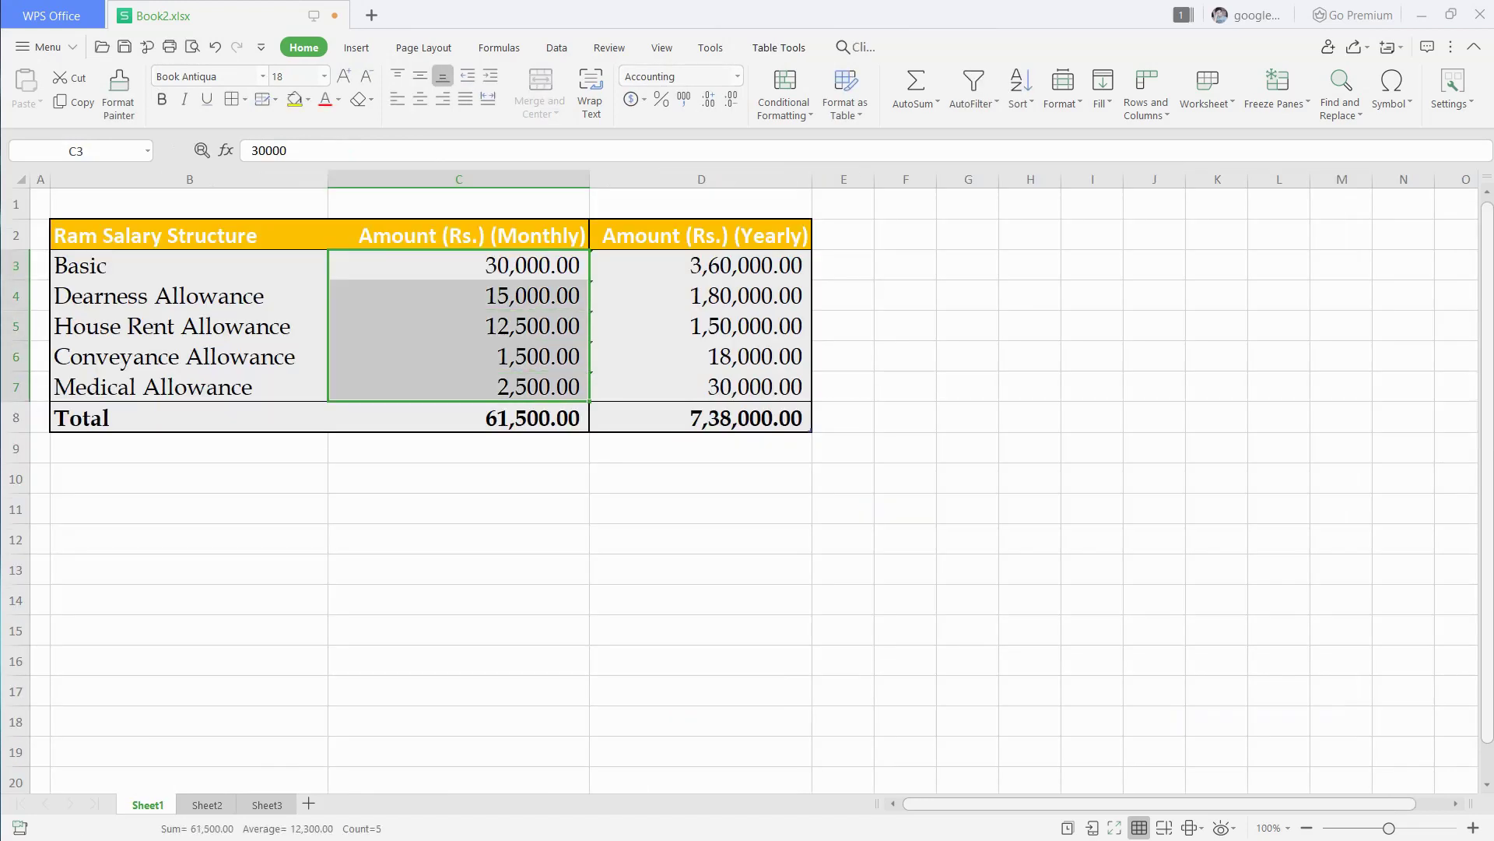
key("ctrl+c")
key("ctrl+Page_Down")
key("ctrl+Page_Down")
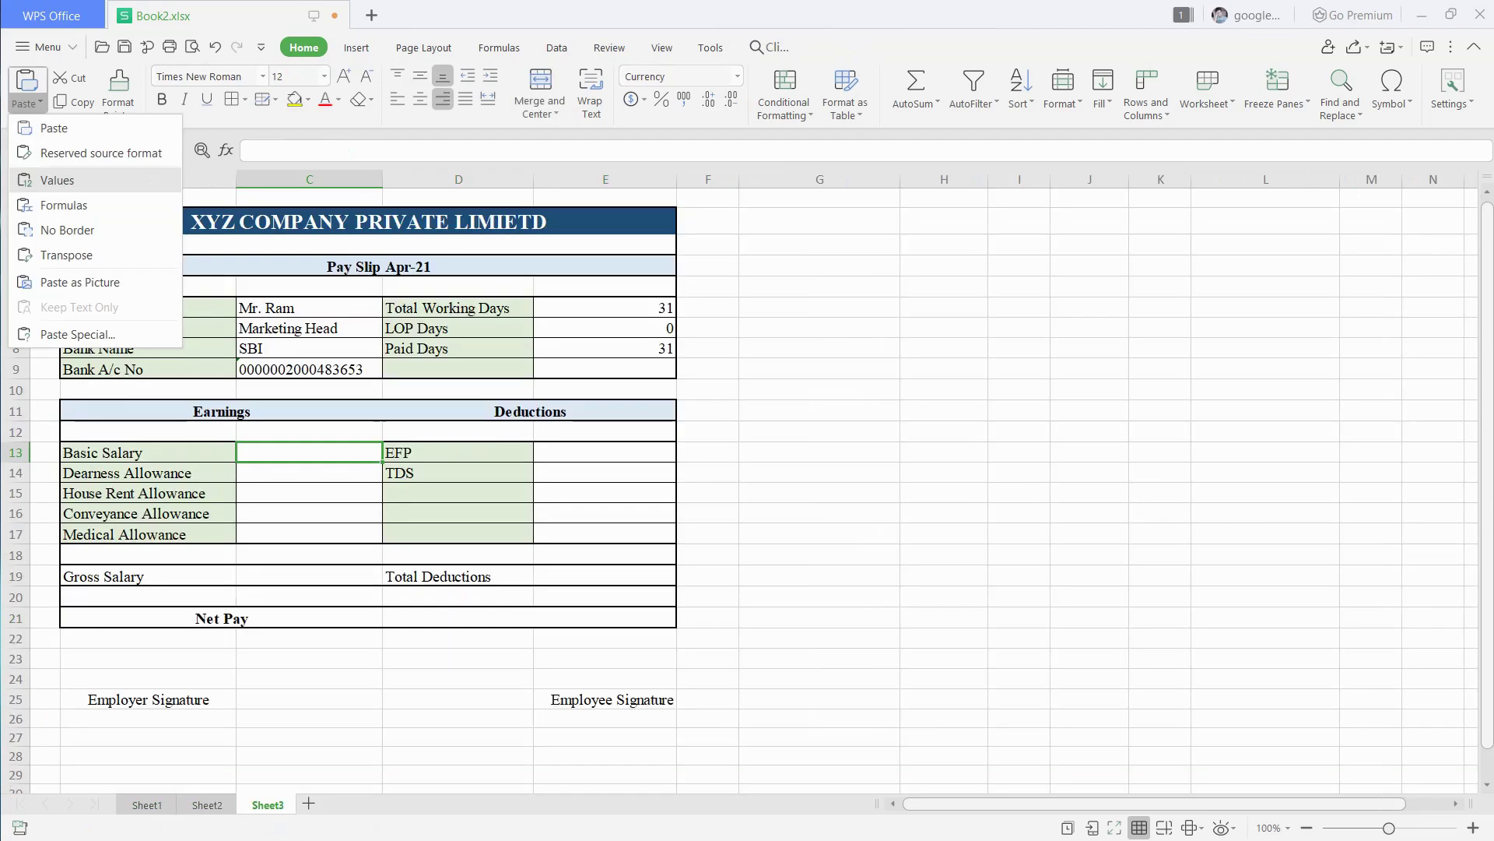
key("ctrl+v")
Set the pay slip EFP deduction to =Sheet2!H20/12, ₹5,400
left_click(605, 452)
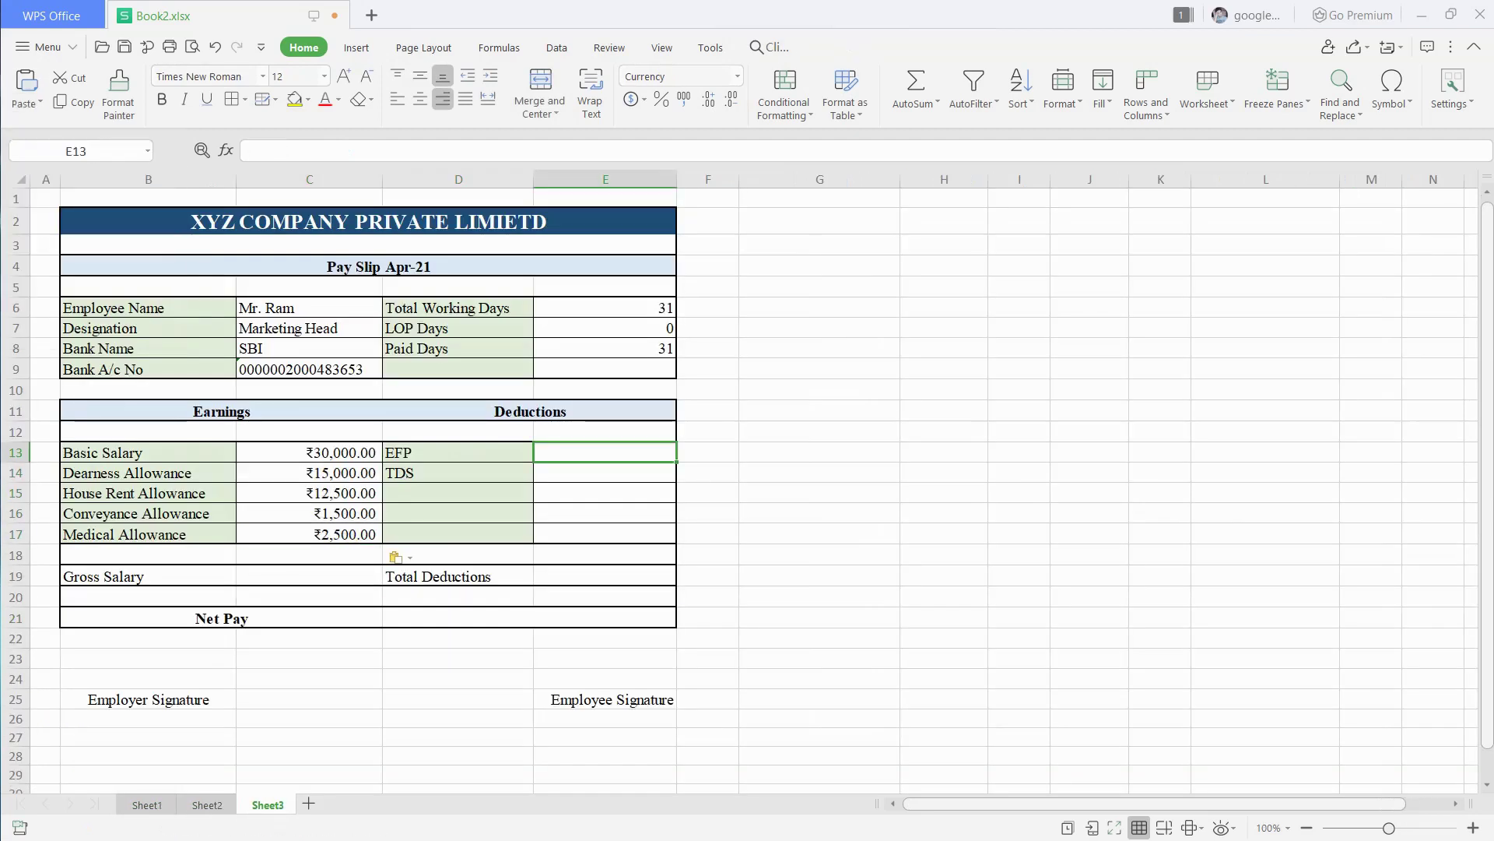
type("=")
key("ctrl+Page_Up")
left_click(747, 423)
type("/12")
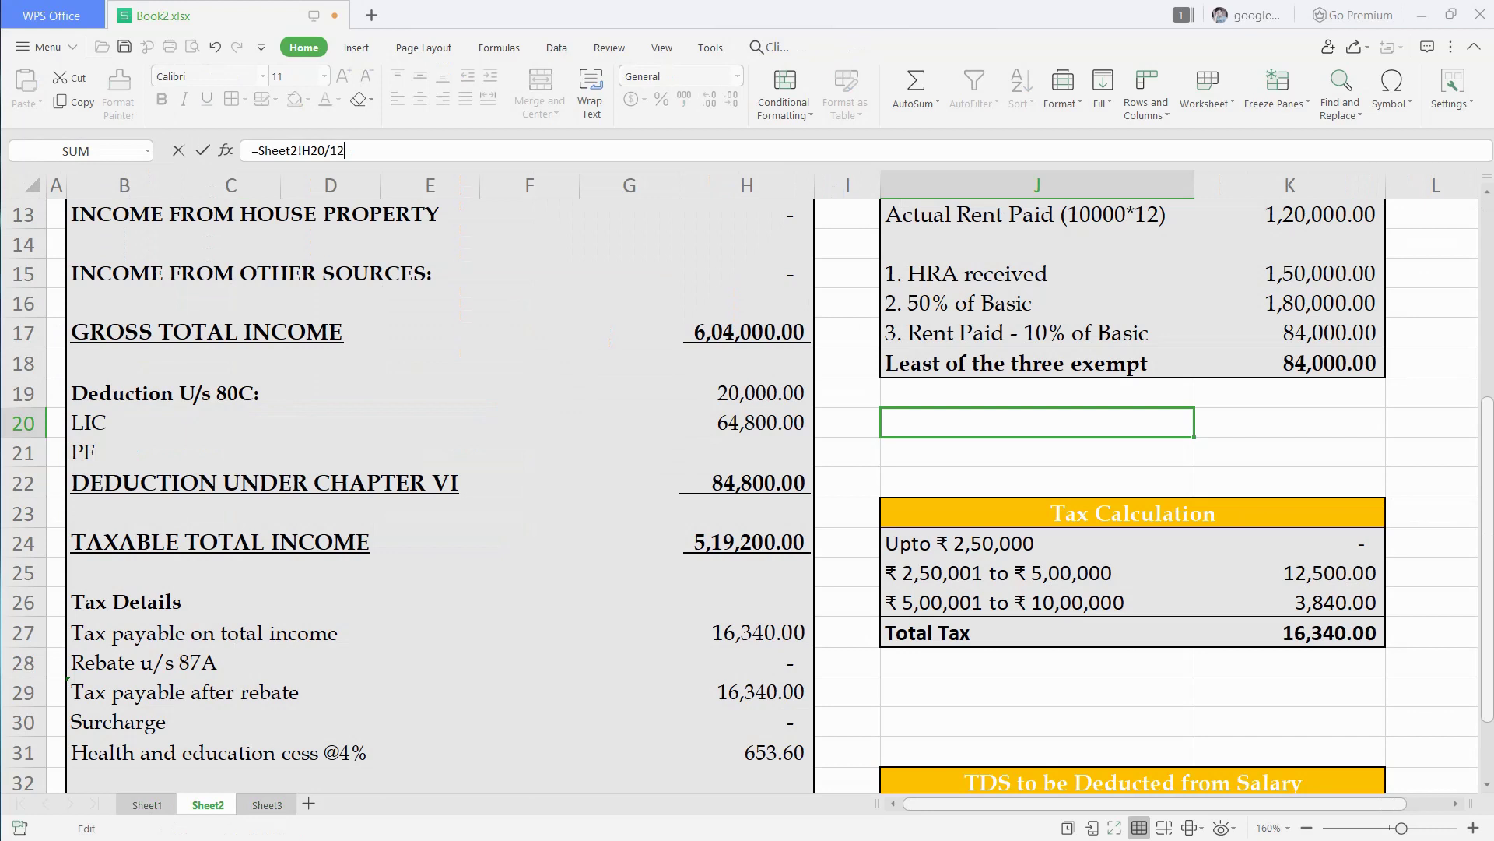
key("Return")
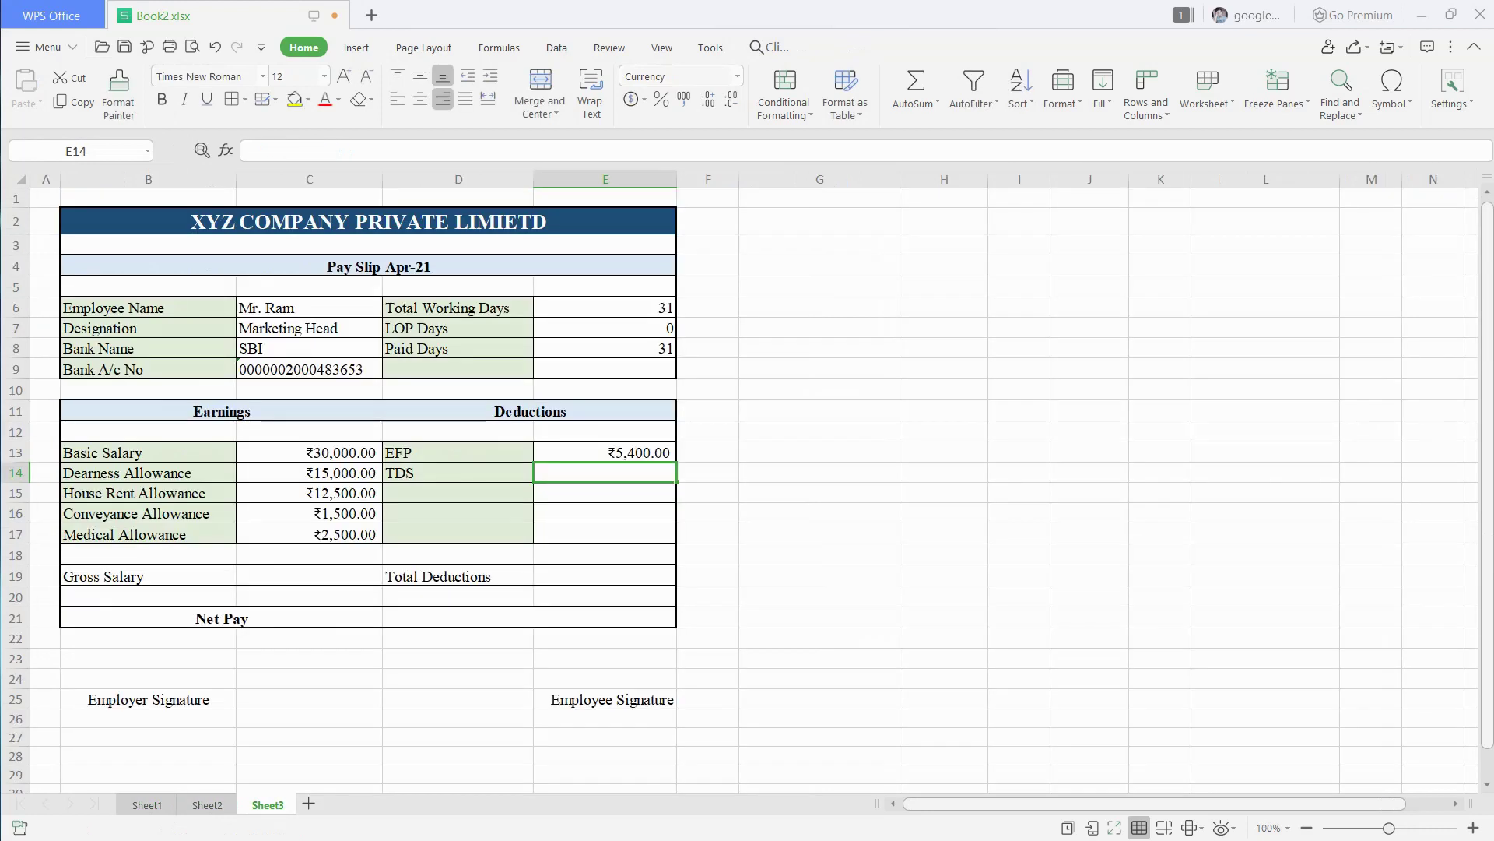
Link the pay slip TDS deduction to Sheet2!K33, ₹1,416
type("=")
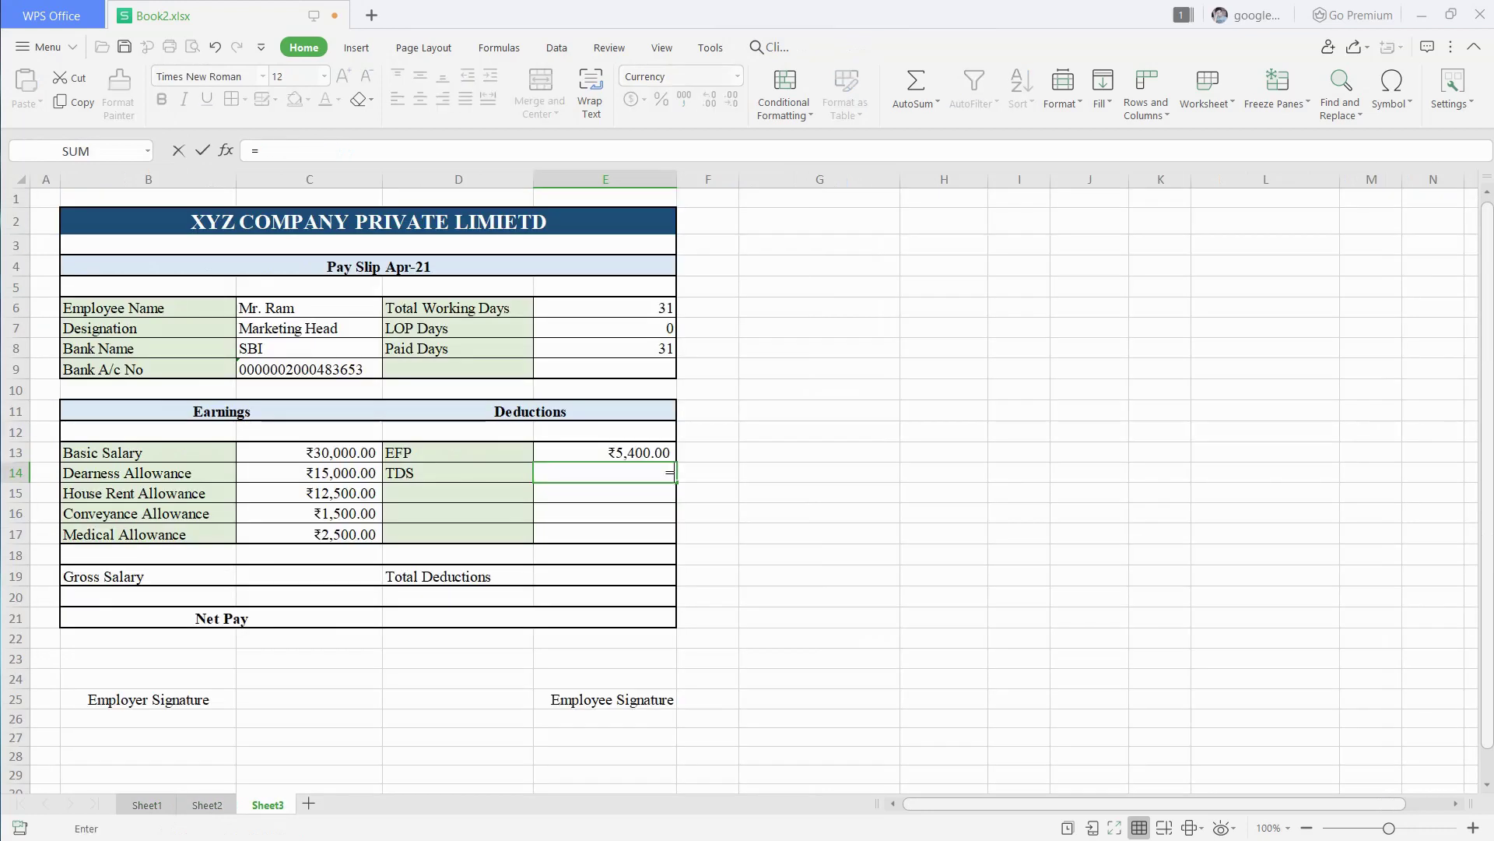
key("ctrl+Page_Up")
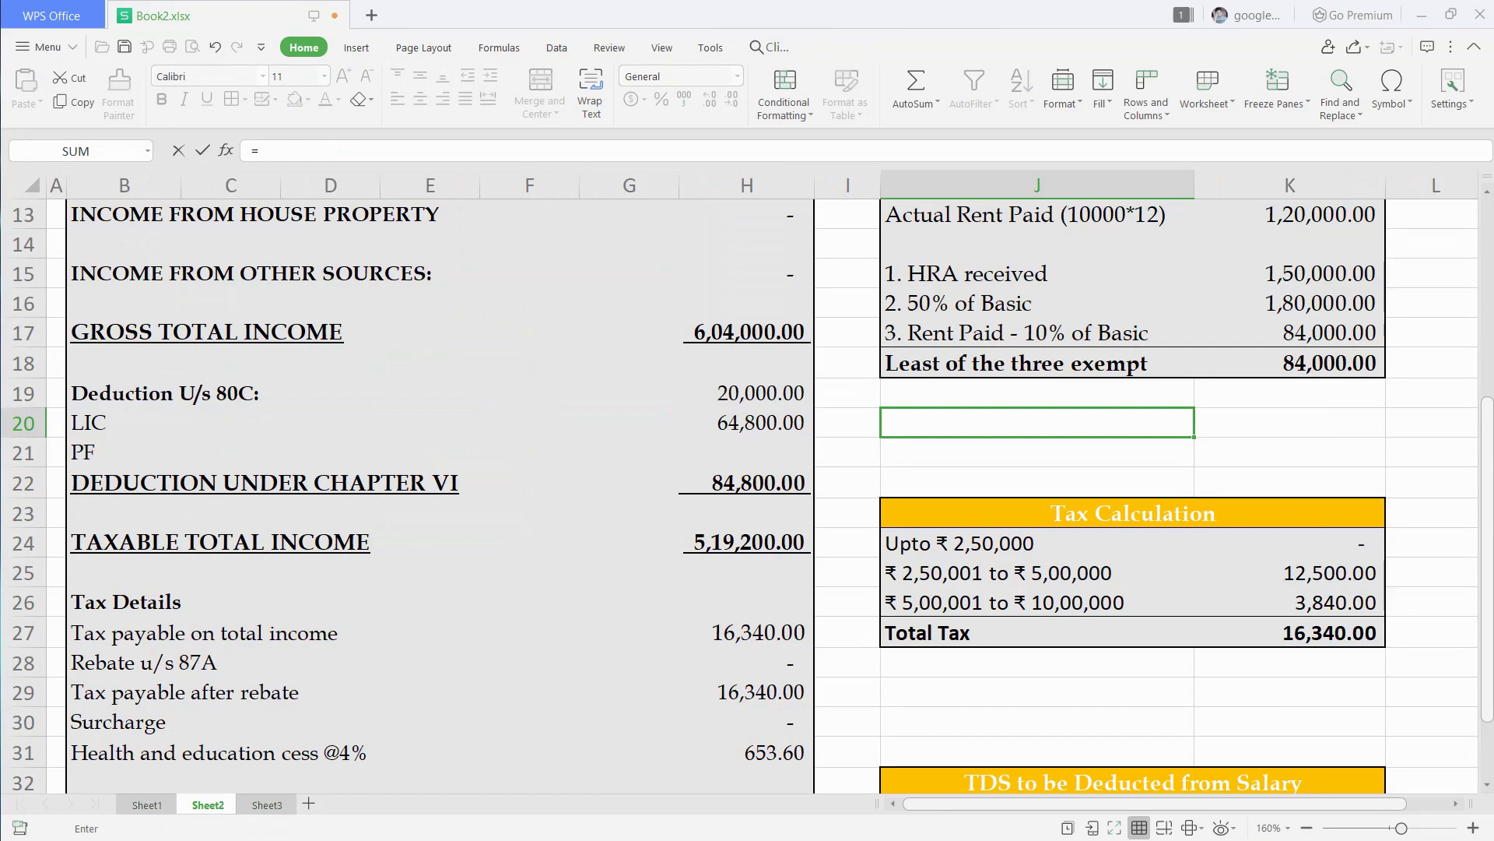
scroll(747, 498, "down", 3)
left_click(1290, 545)
key("Return")
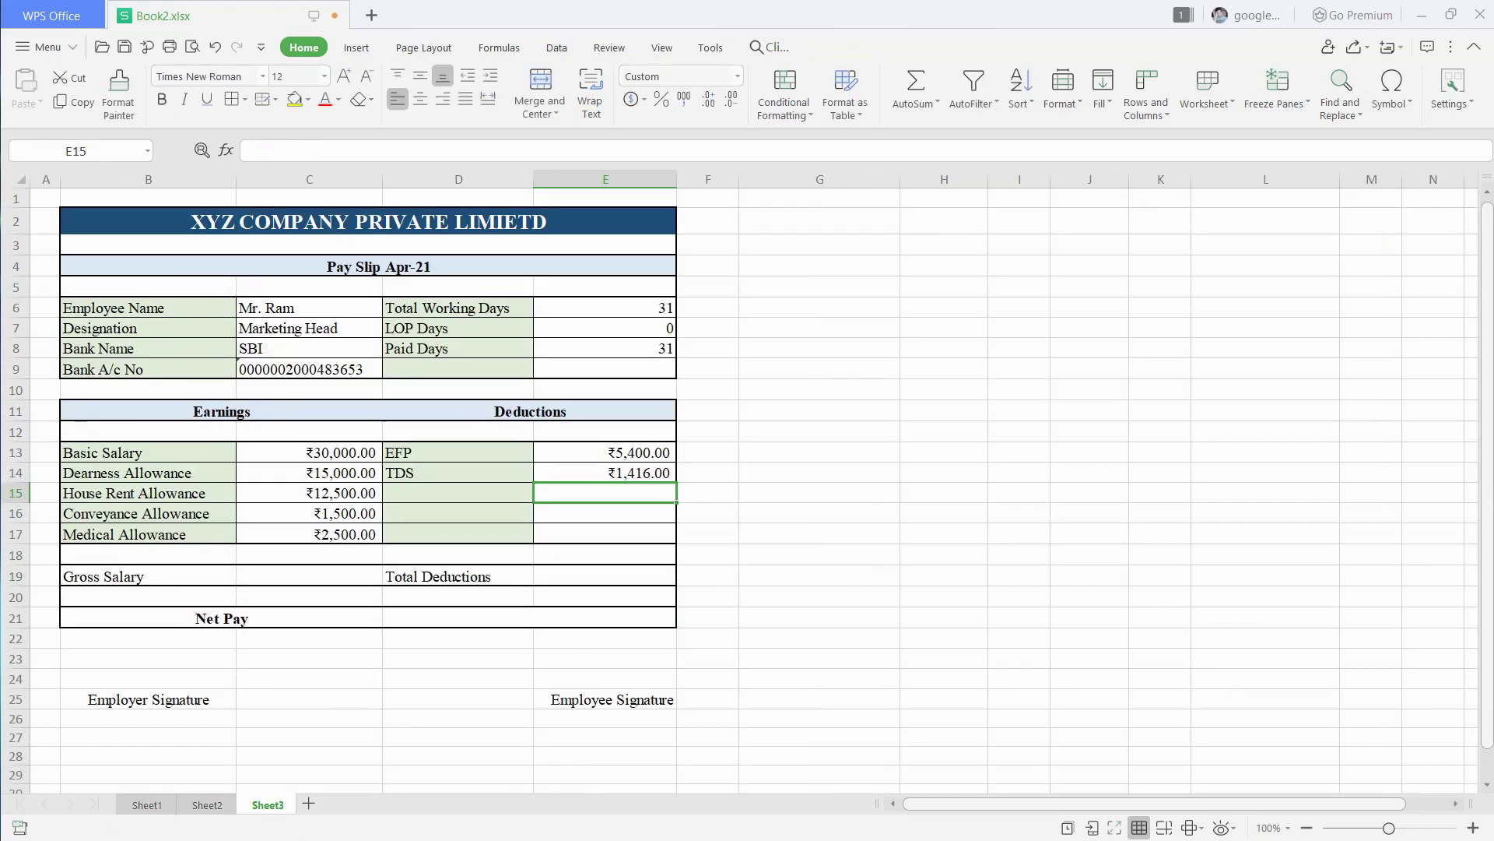
AutoSum gross salary (61,500.00) and total deductions (6,816.00) in C19 and E19
left_click(309, 576)
key("alt+=")
key("Return")
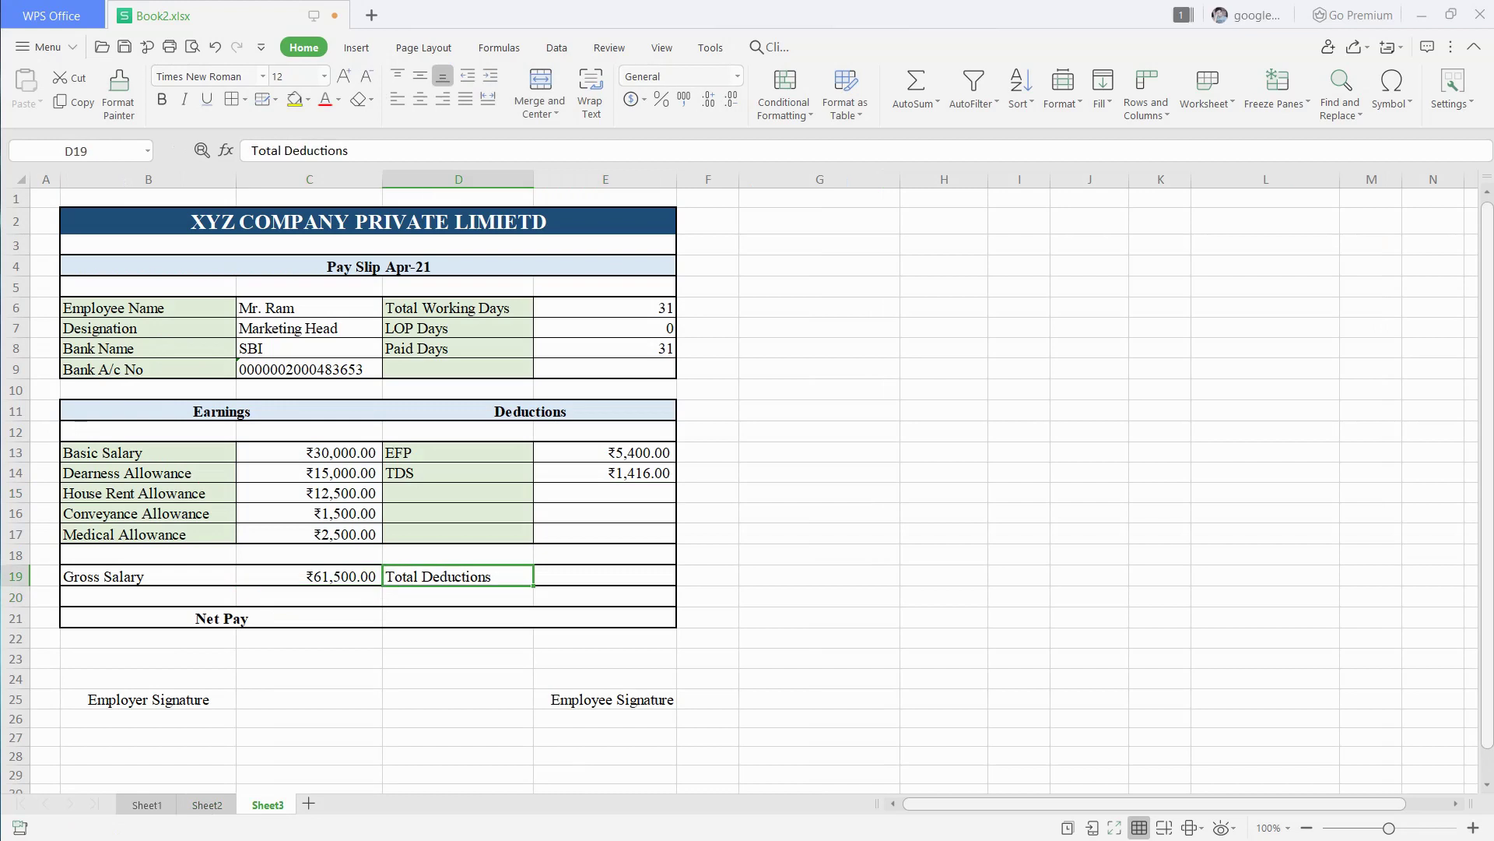
left_click(605, 576)
key("alt+=")
key("Return")
Enter net pay as =C19-E19, giving 54,684.00
key("Down")
type("=C19-E19")
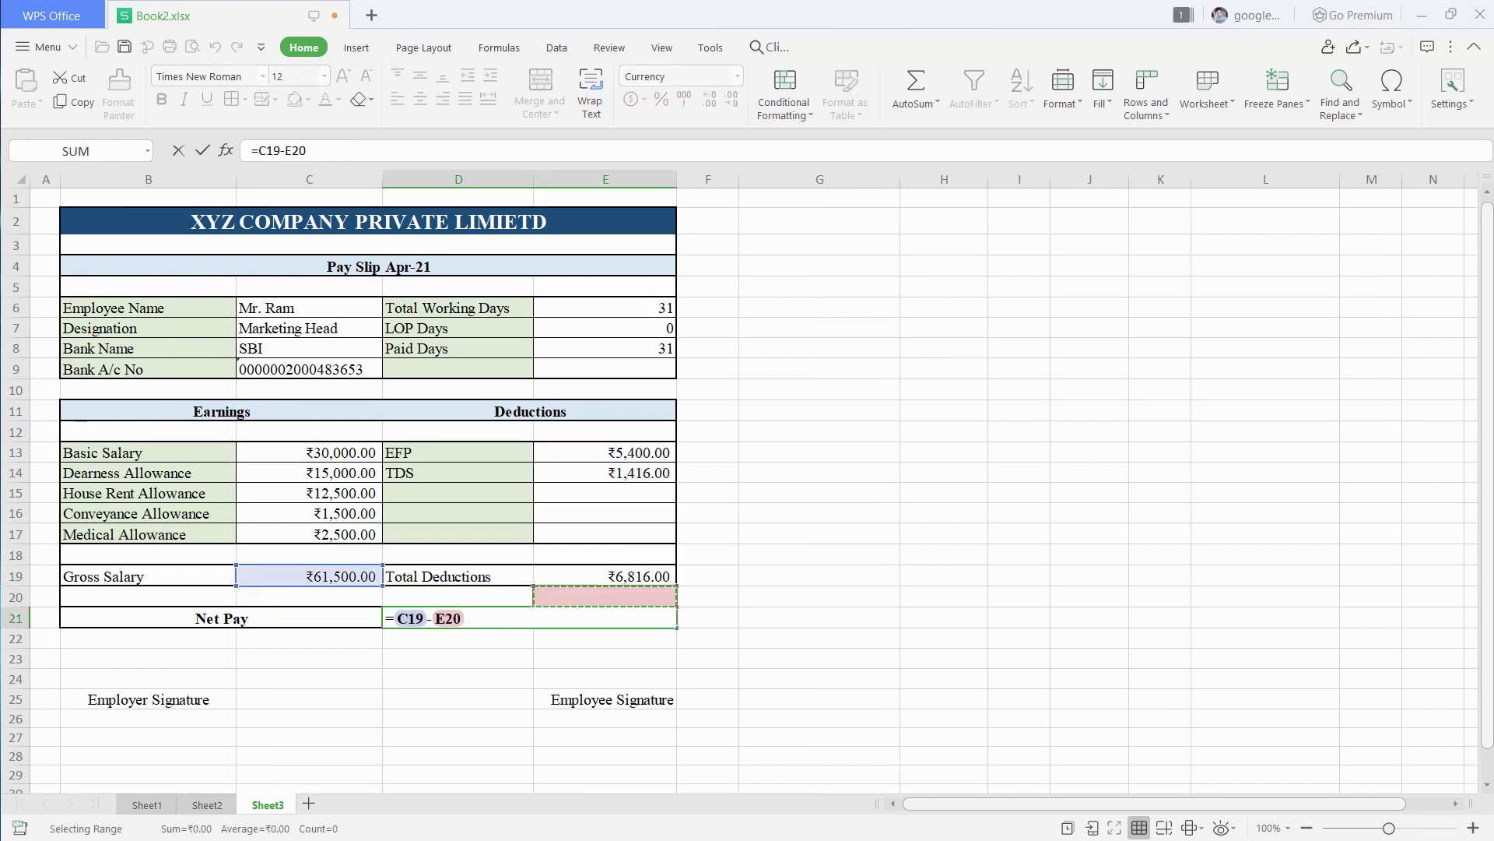
key("Return")
left_click(529, 617)
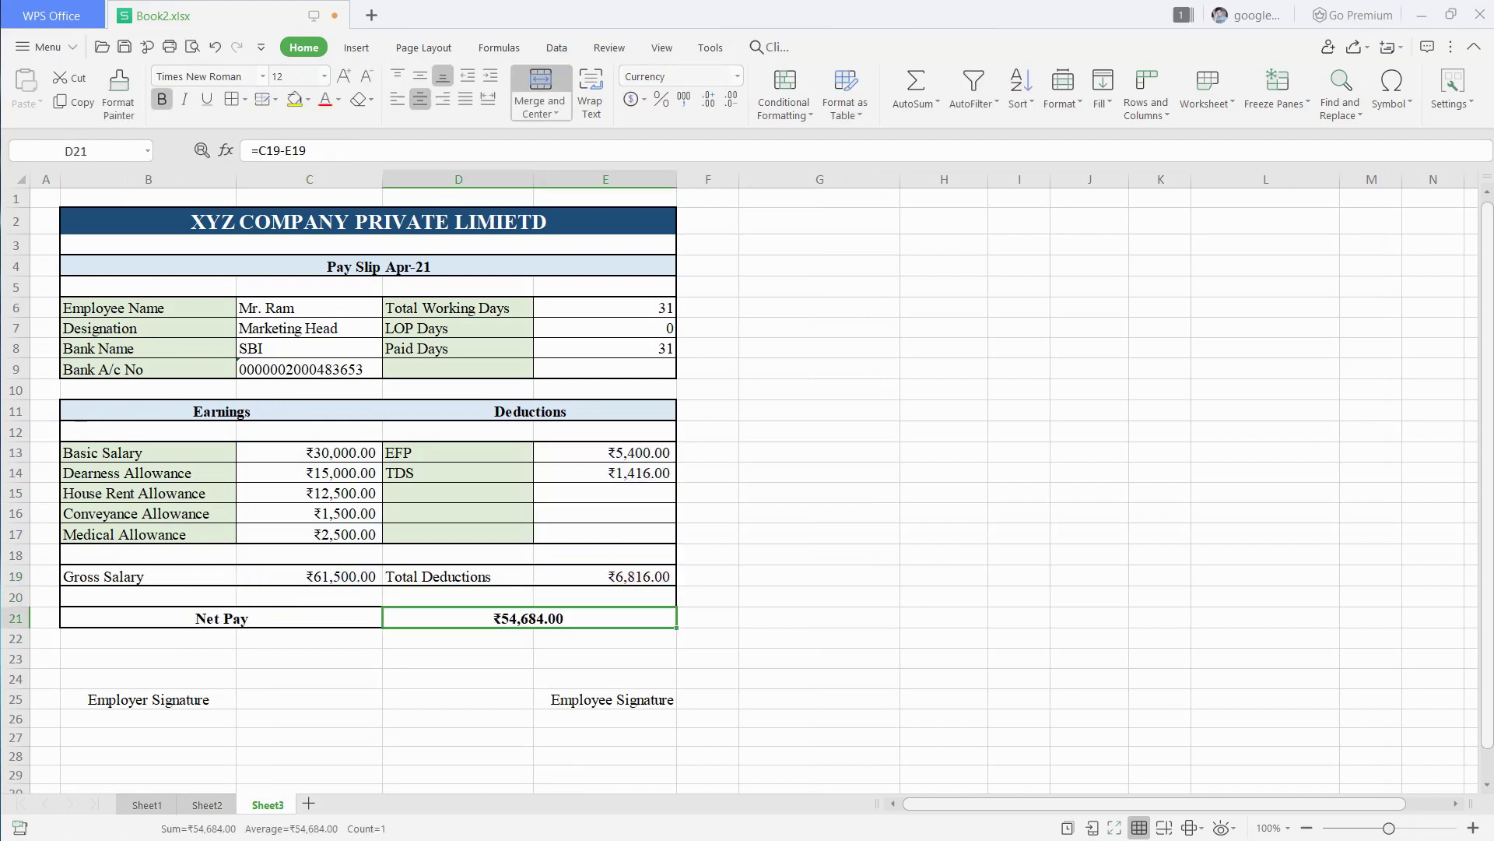